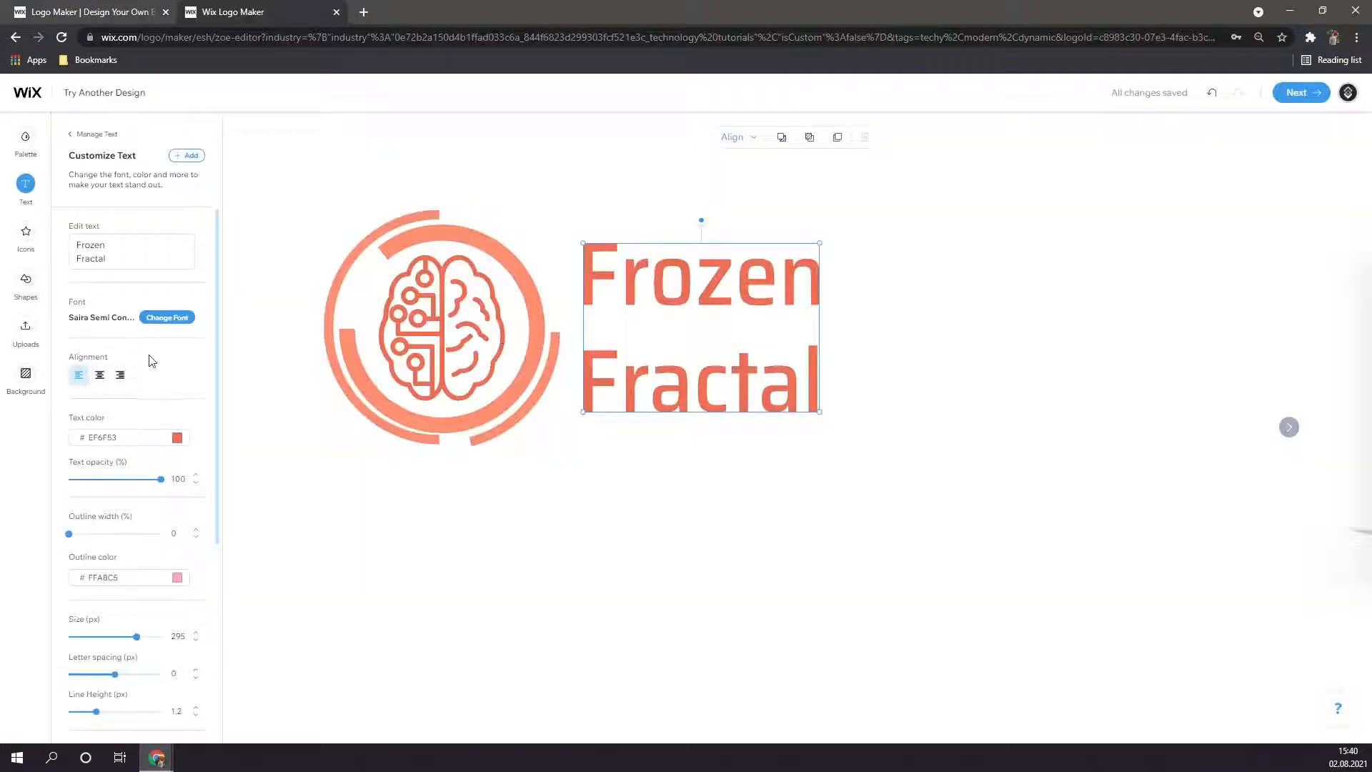
Open the font choices for the Frozen Fractal text, return to the canvas text, and reopen the font choices
left_click(169, 317)
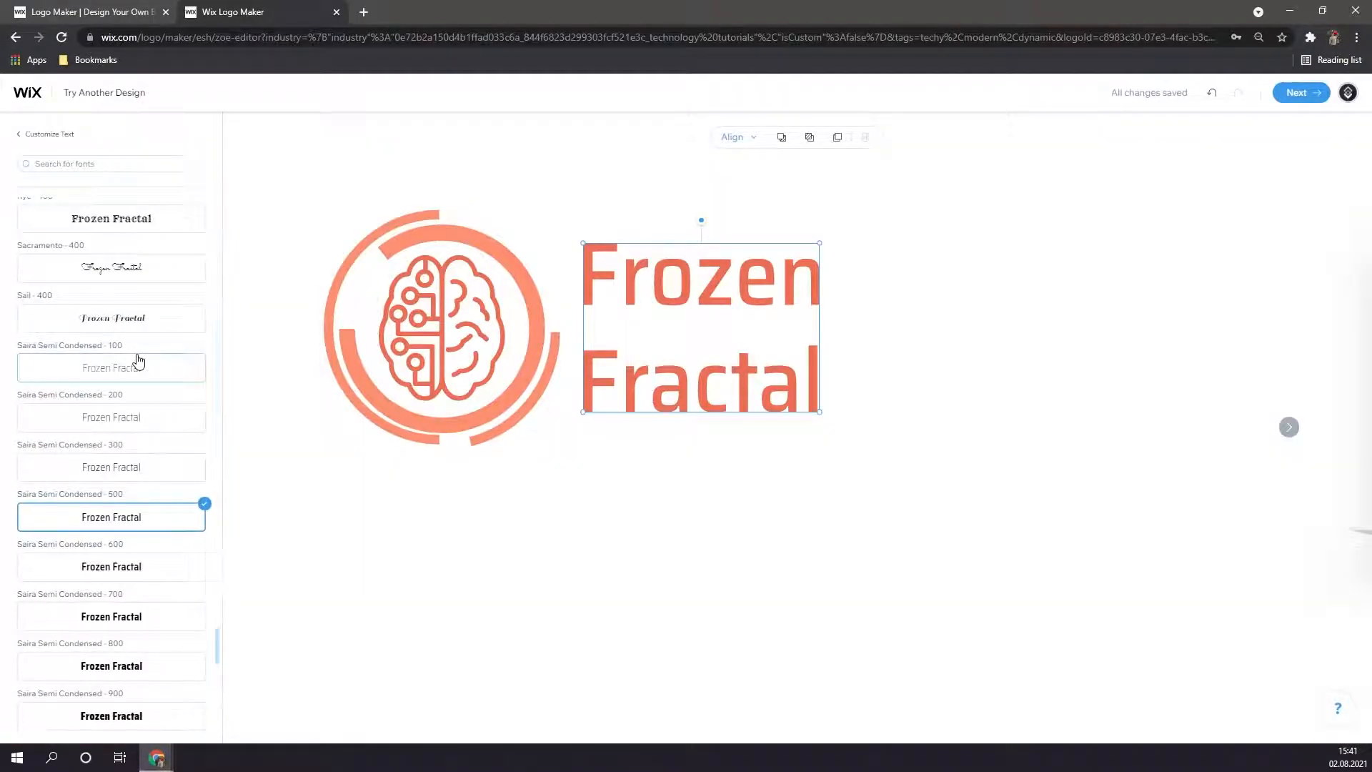
left_click(461, 501)
left_click(619, 388)
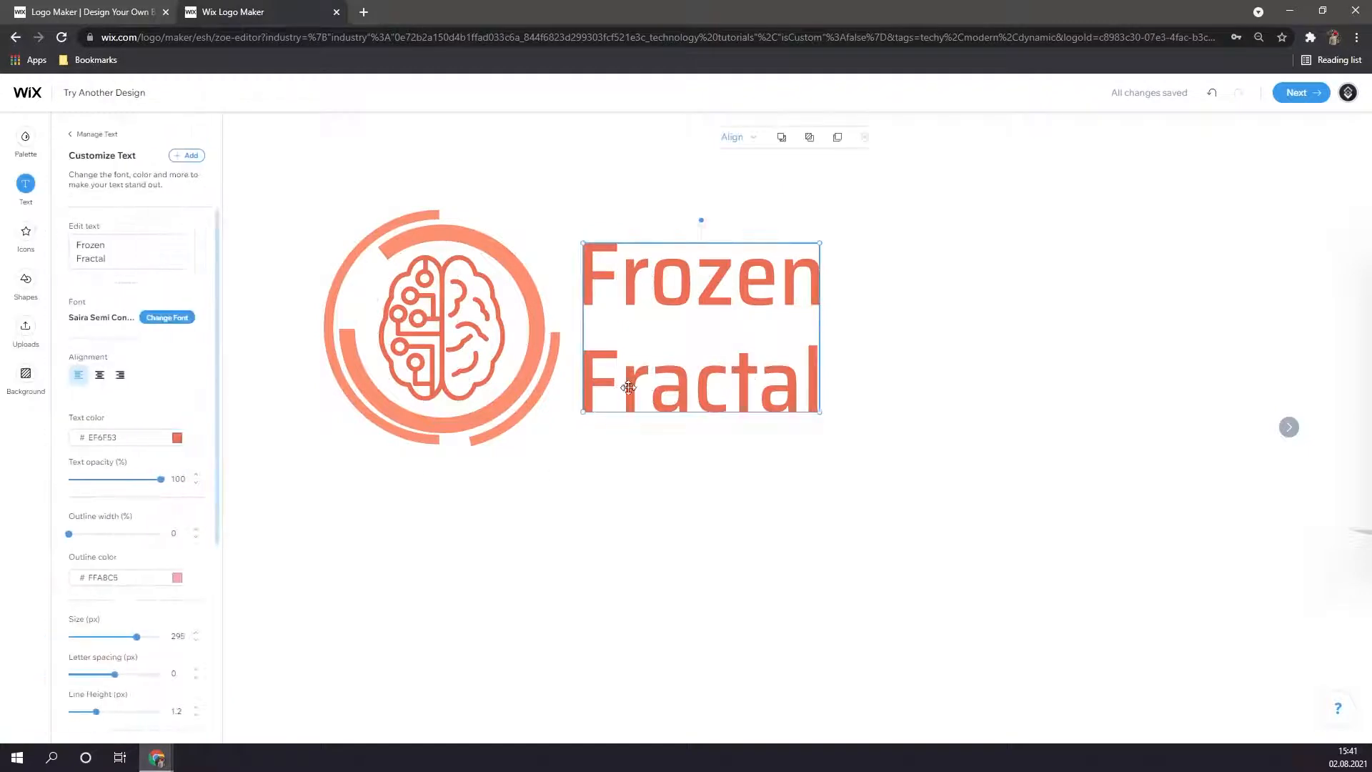
left_click(166, 317)
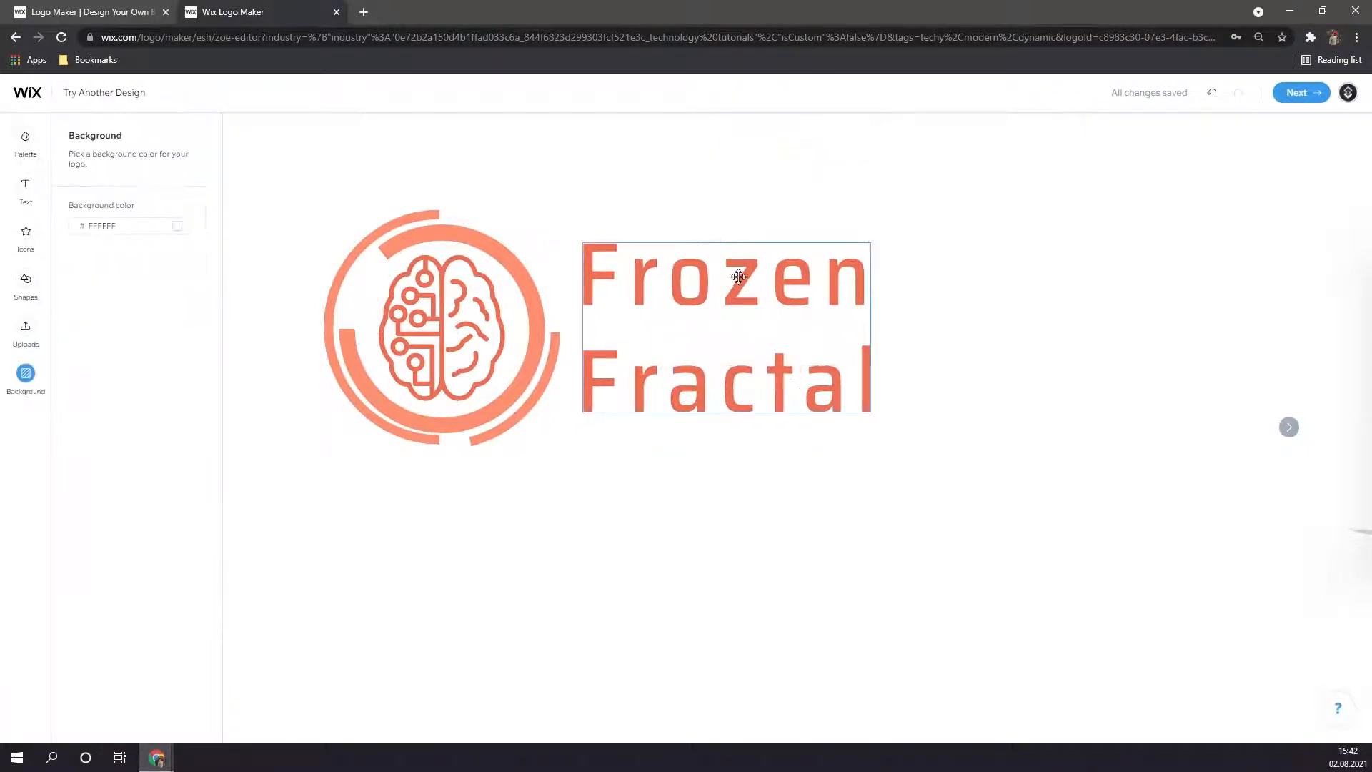
Increase the letter spacing of the two-line Frozen Fractal text beside the brain icon
left_click(706, 305)
scroll(125, 562, "down", 1)
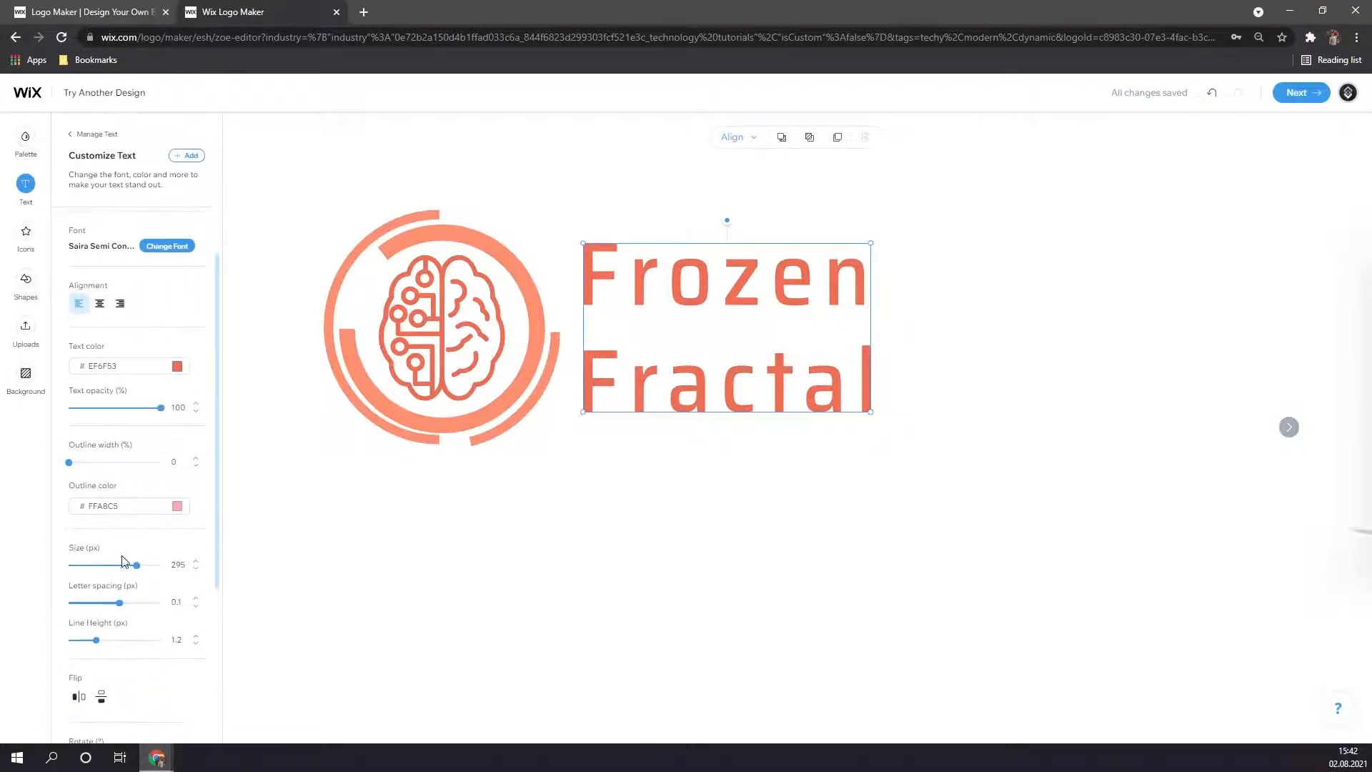
left_click_drag(117, 603, 128, 607)
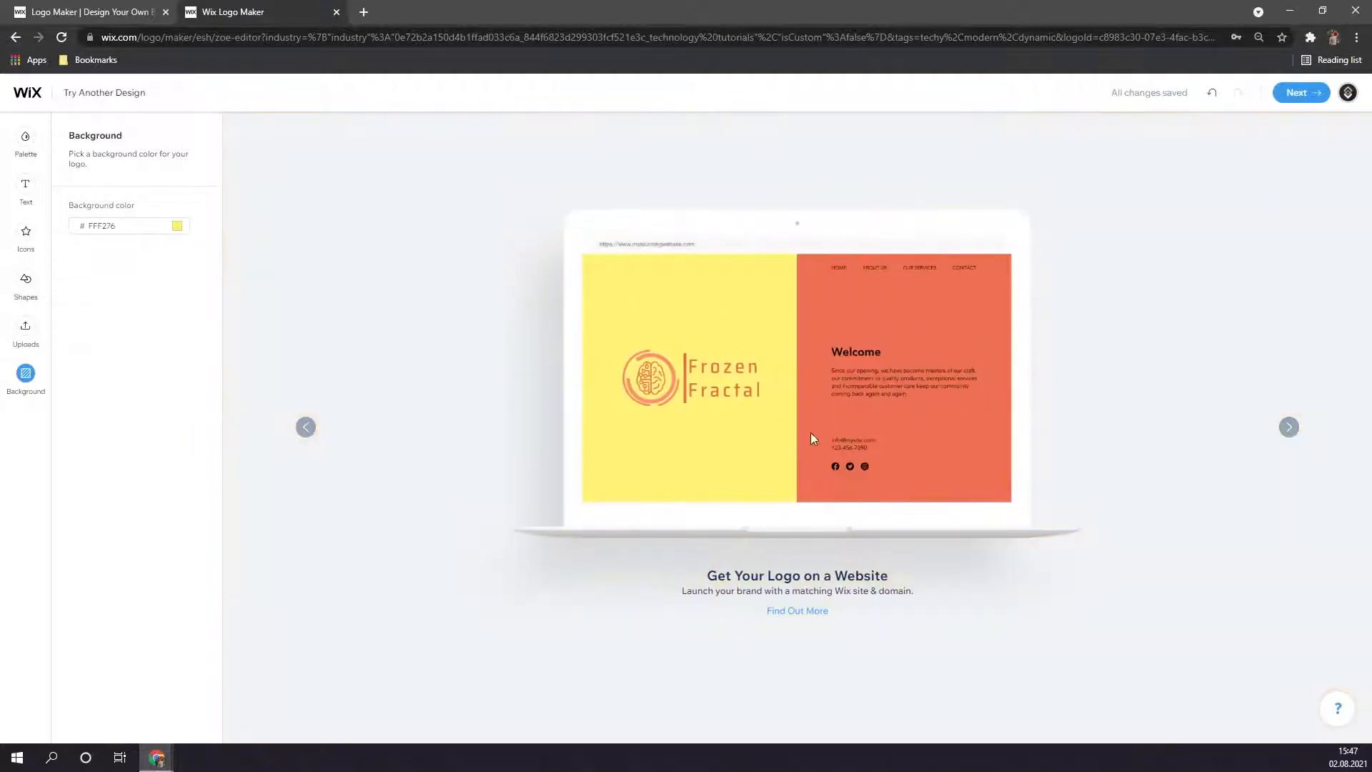
Show the mockup that follows the website preview of the logo
left_click(1290, 427)
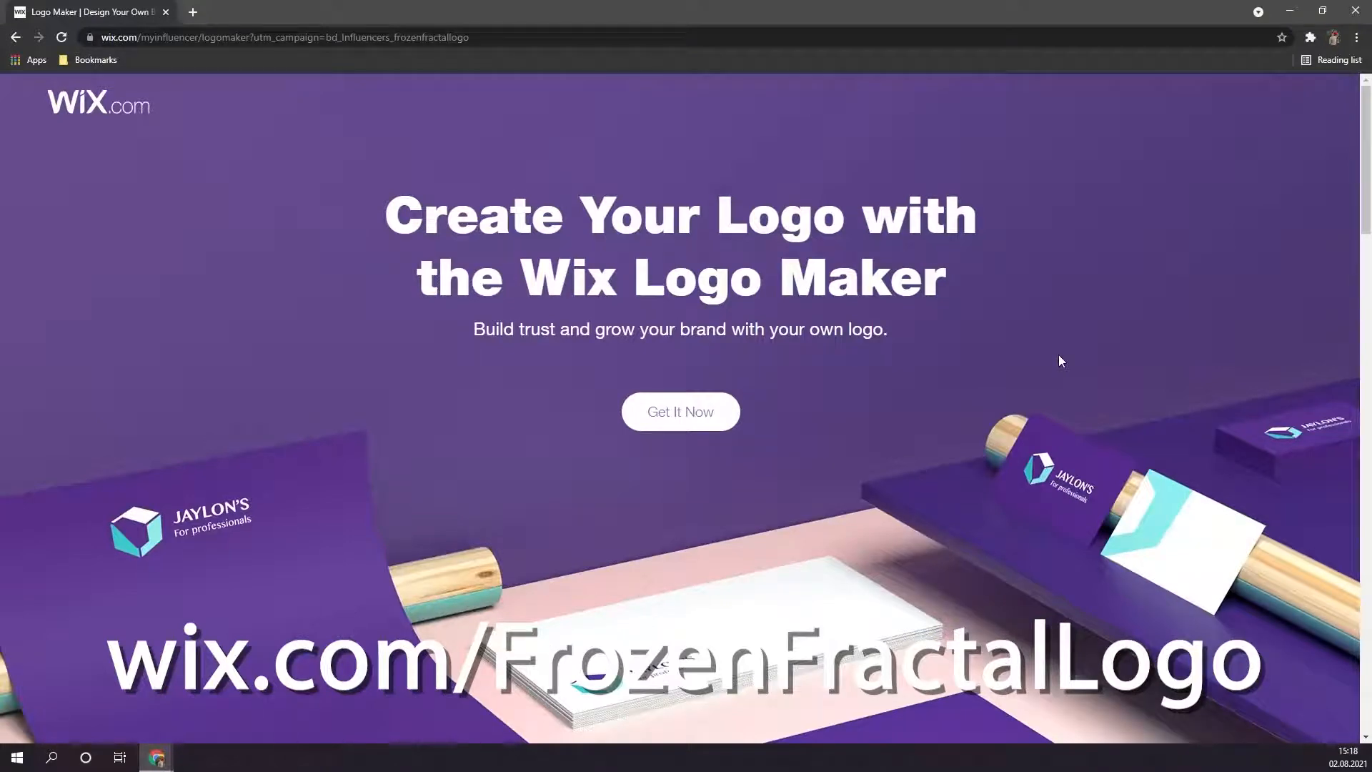
Start the Wix Logo Maker from its landing page and choose to create a logo yourself
scroll(1060, 360, "down", 10)
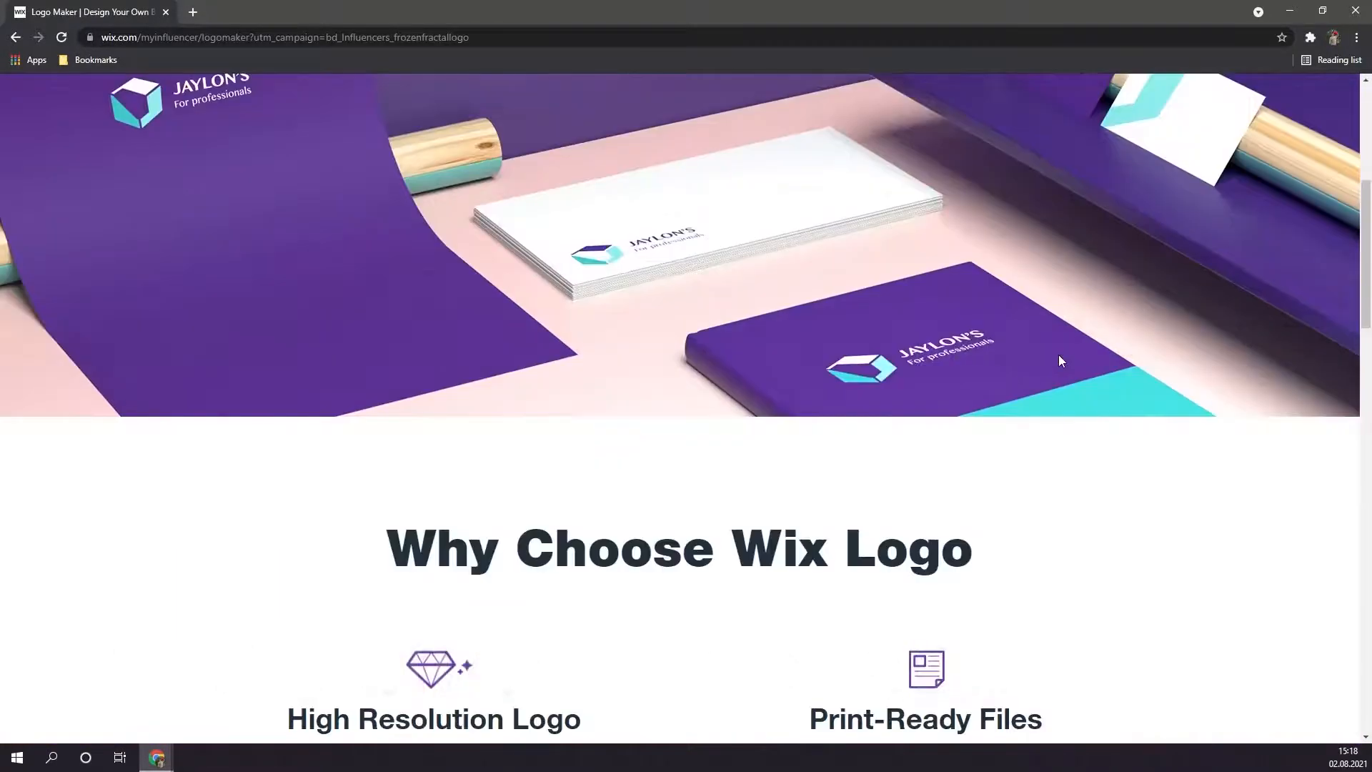
scroll(1061, 361, "up", 10)
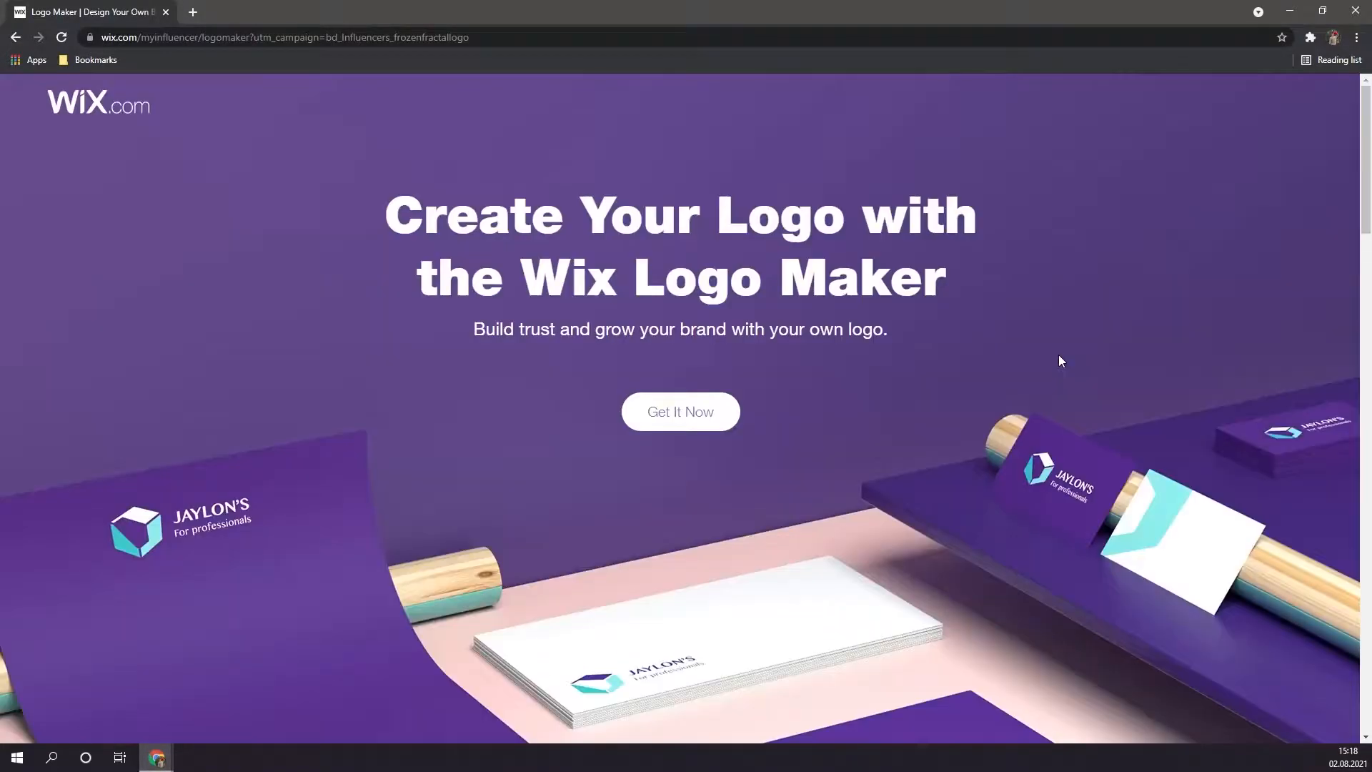
left_click(715, 409)
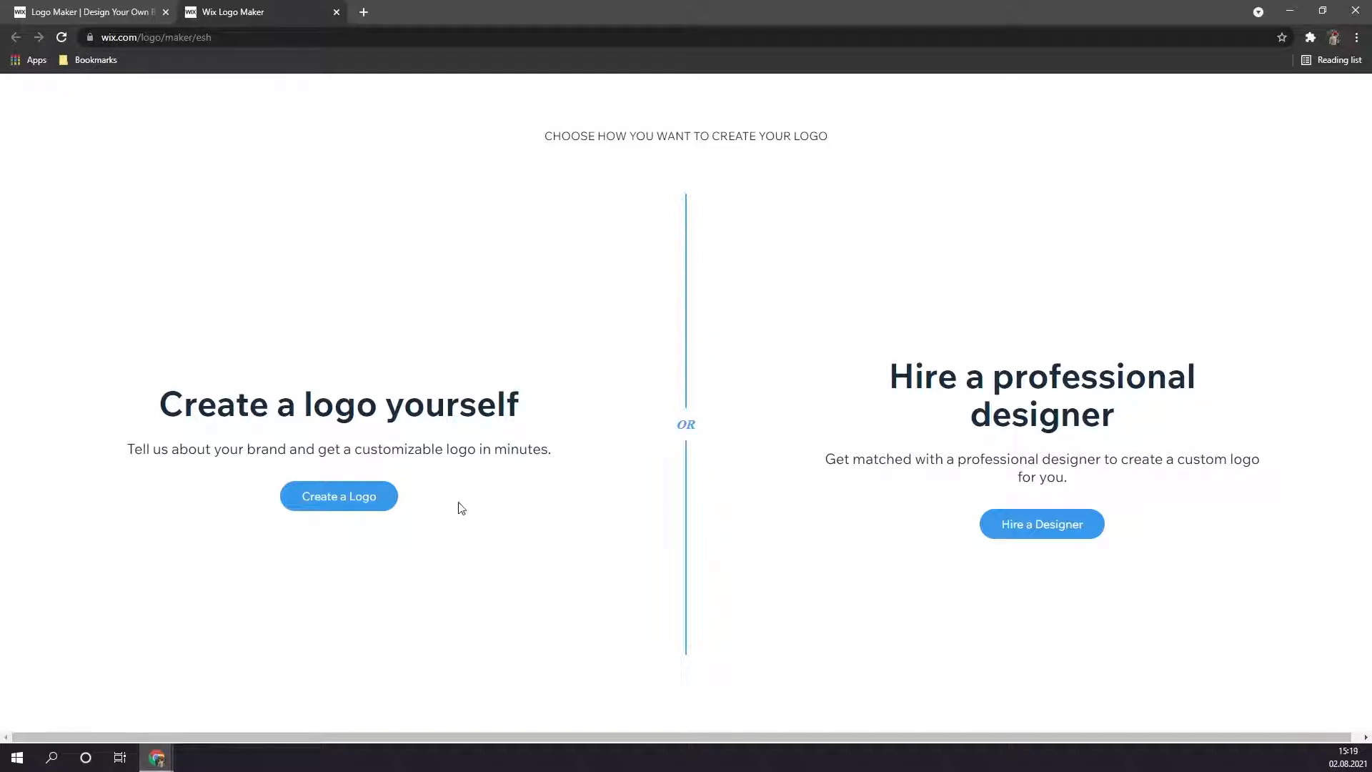
left_click(365, 503)
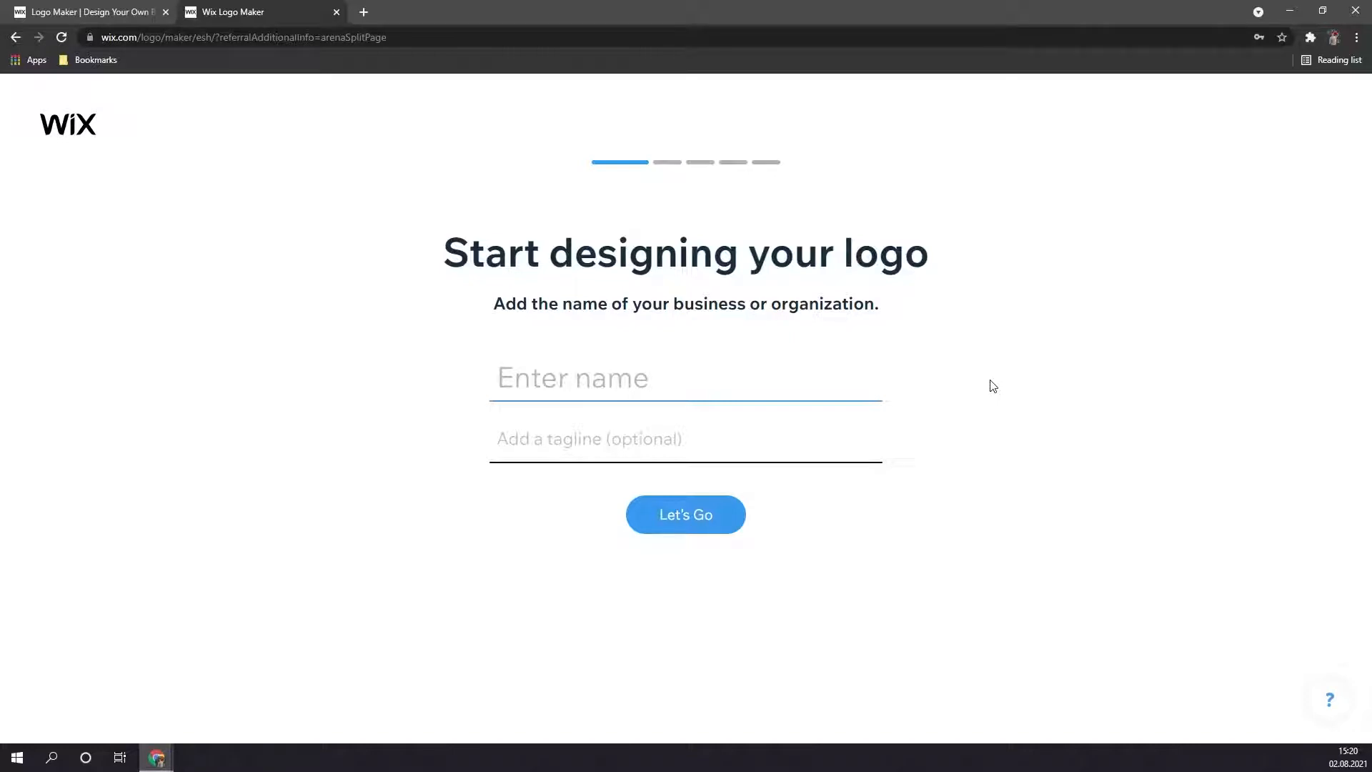
Enter Frozen Fractal as the business name and YouTube Tutorials as the tagline, and continue
type("Frozen Fractal")
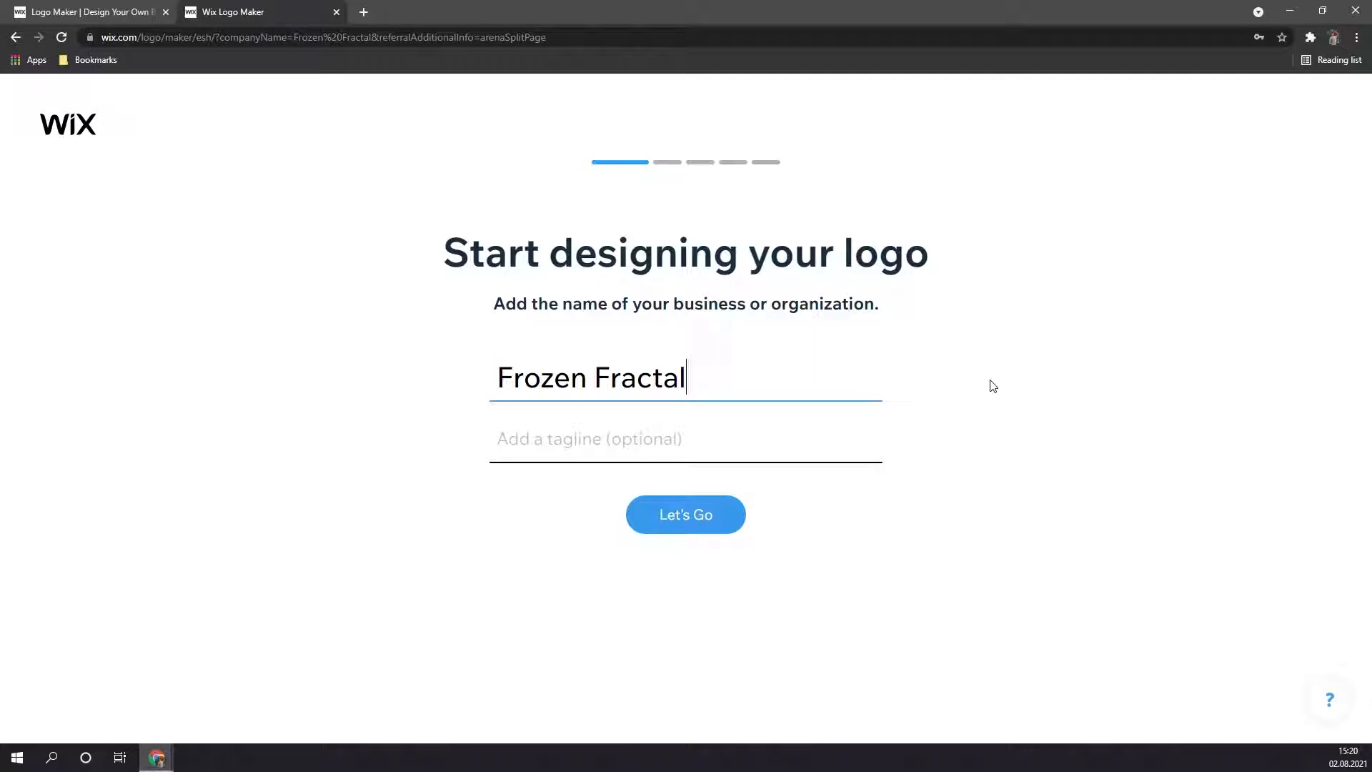
key("Tab")
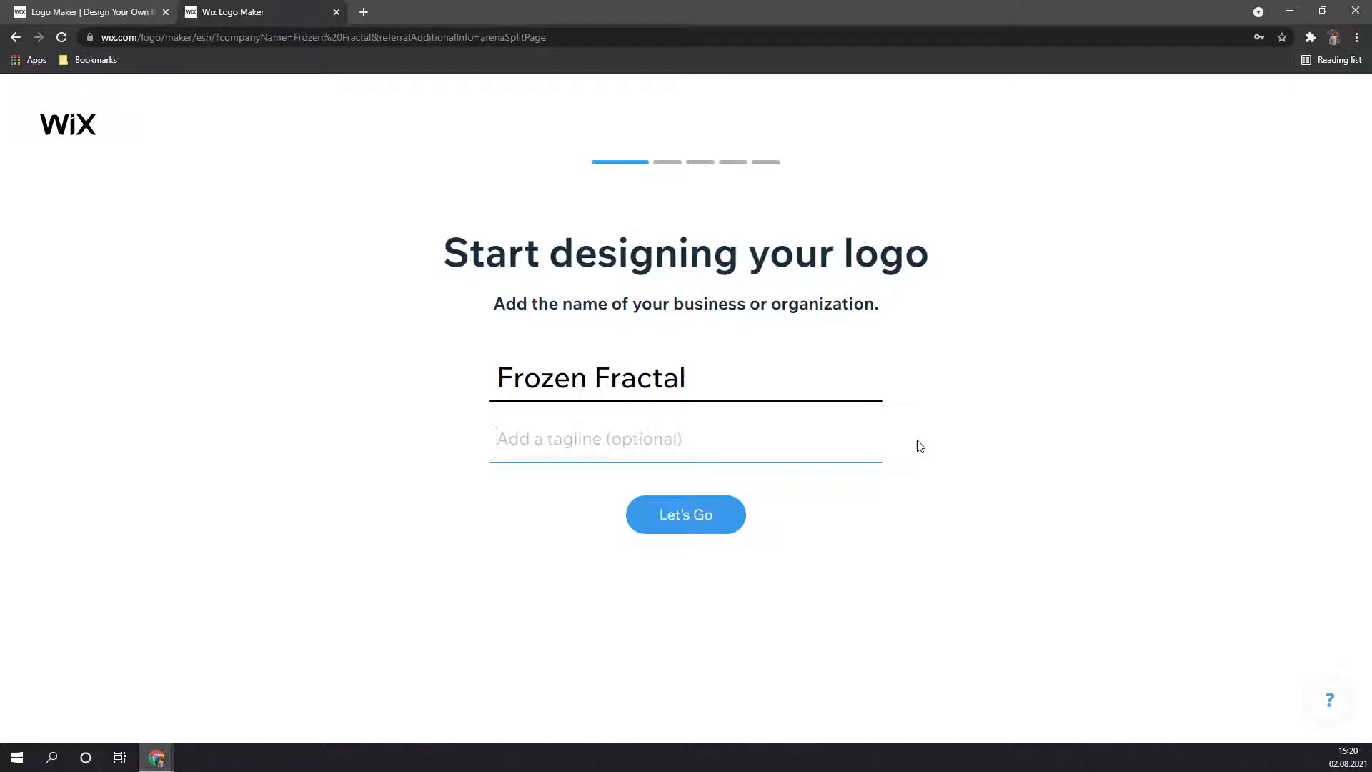
type("YouTube")
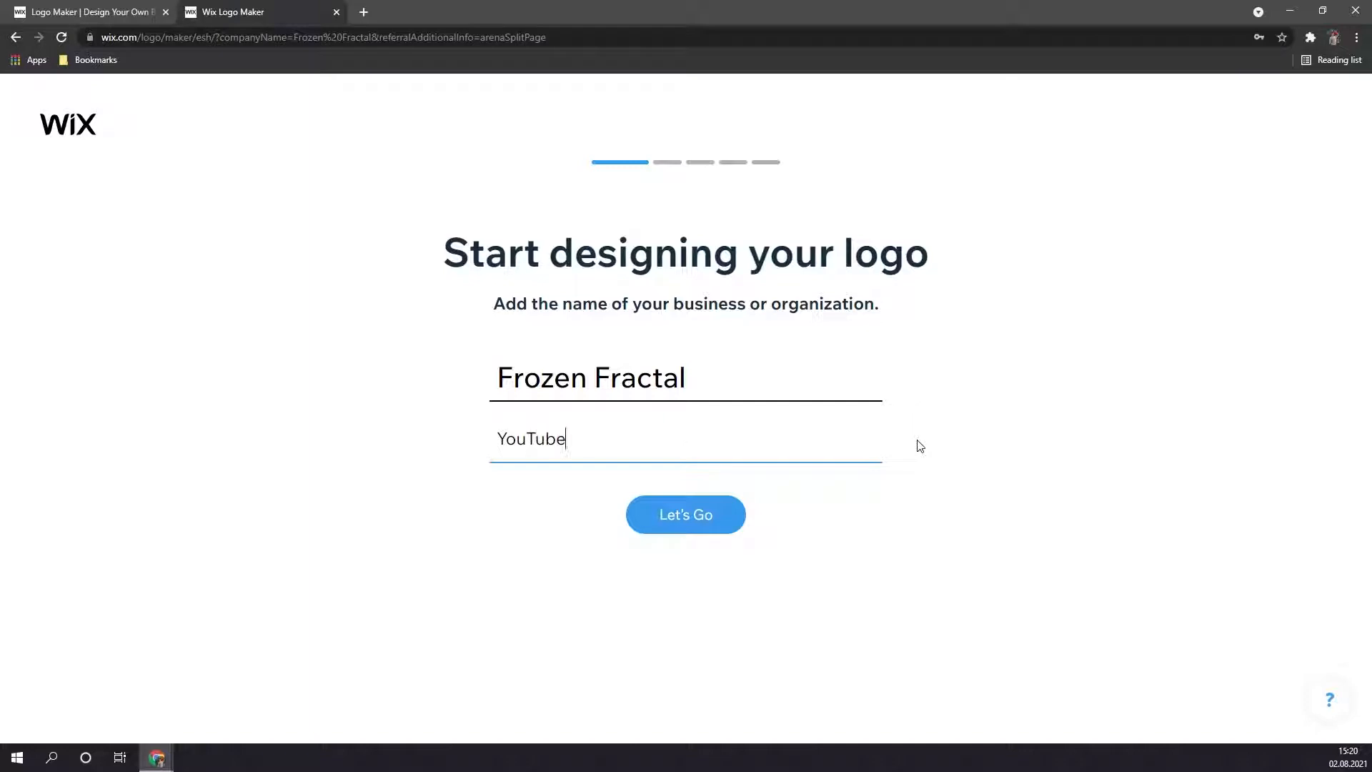
type(" Tutorials")
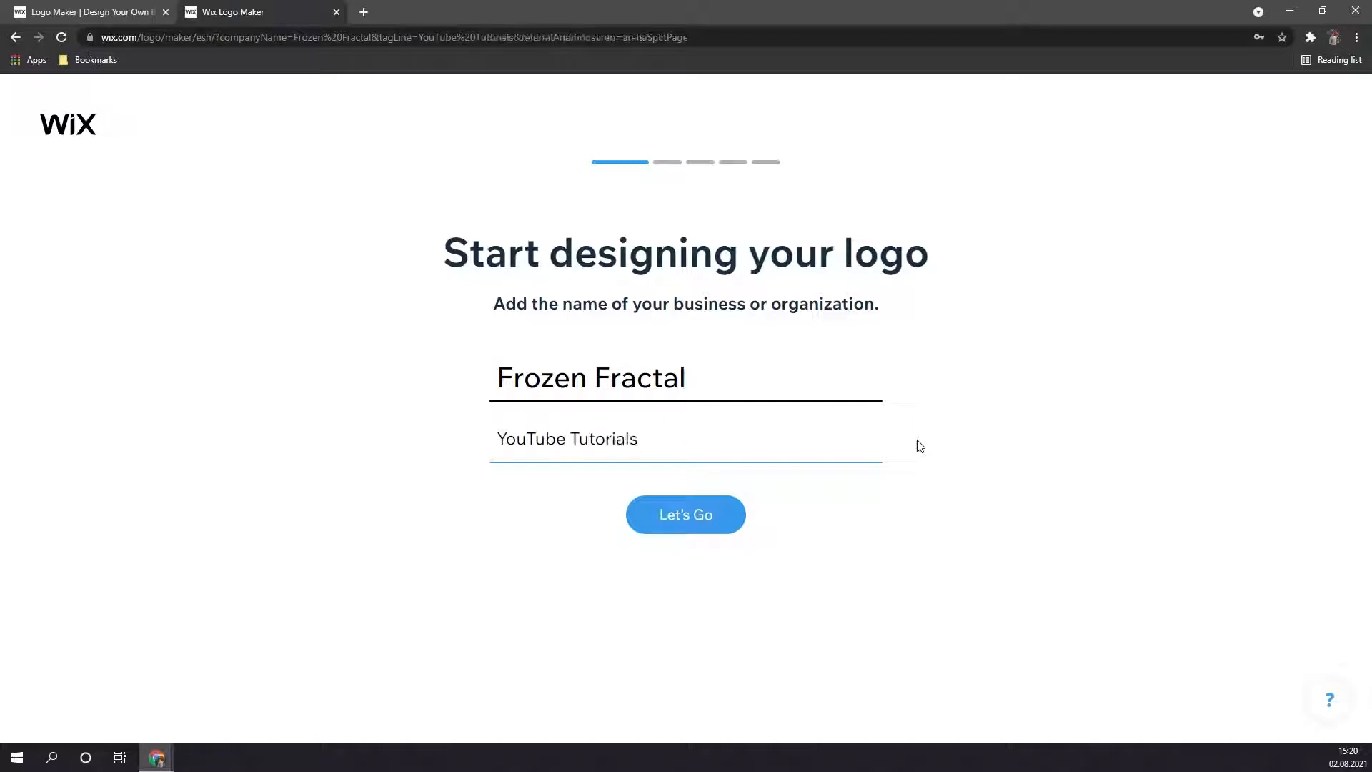
left_click(920, 445)
left_click(693, 514)
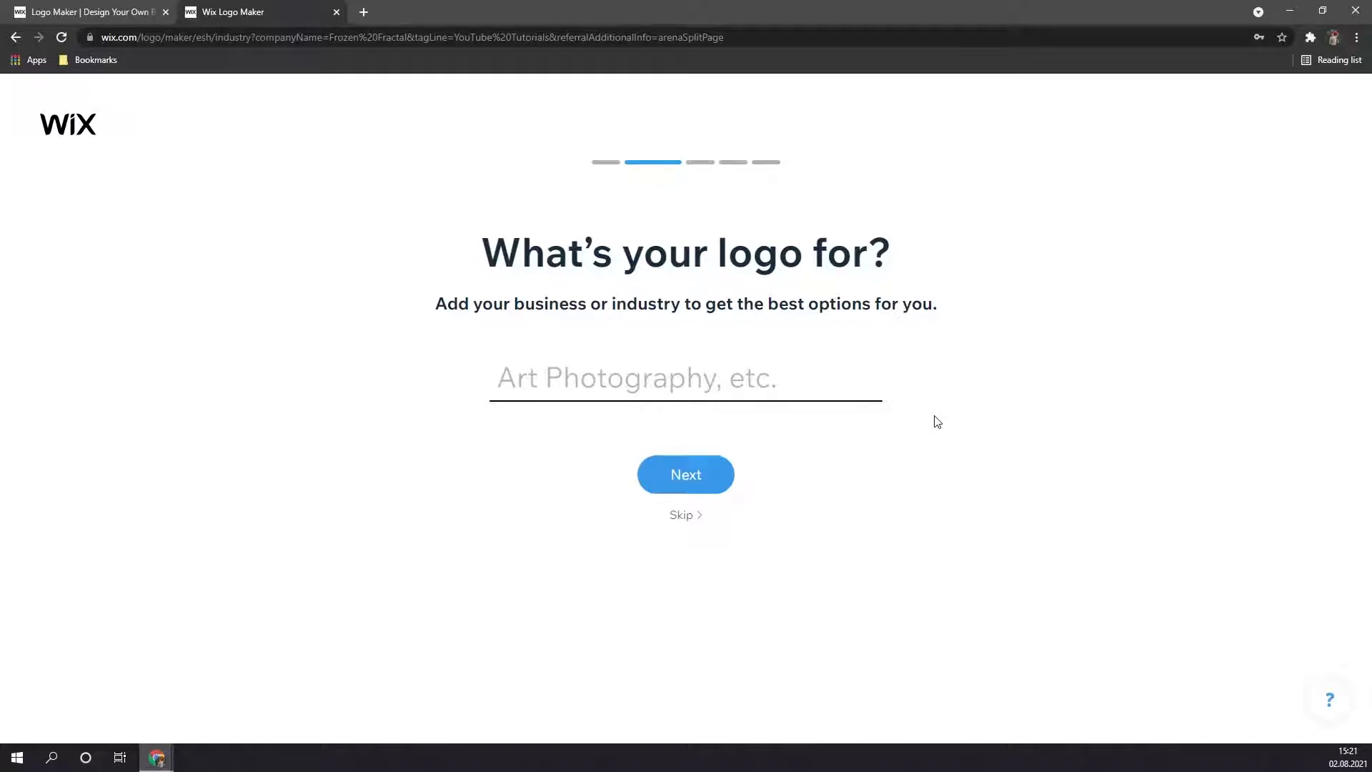
Look through the industry suggestions for "art", set the industry to Technology Tutorials, and continue
type("art")
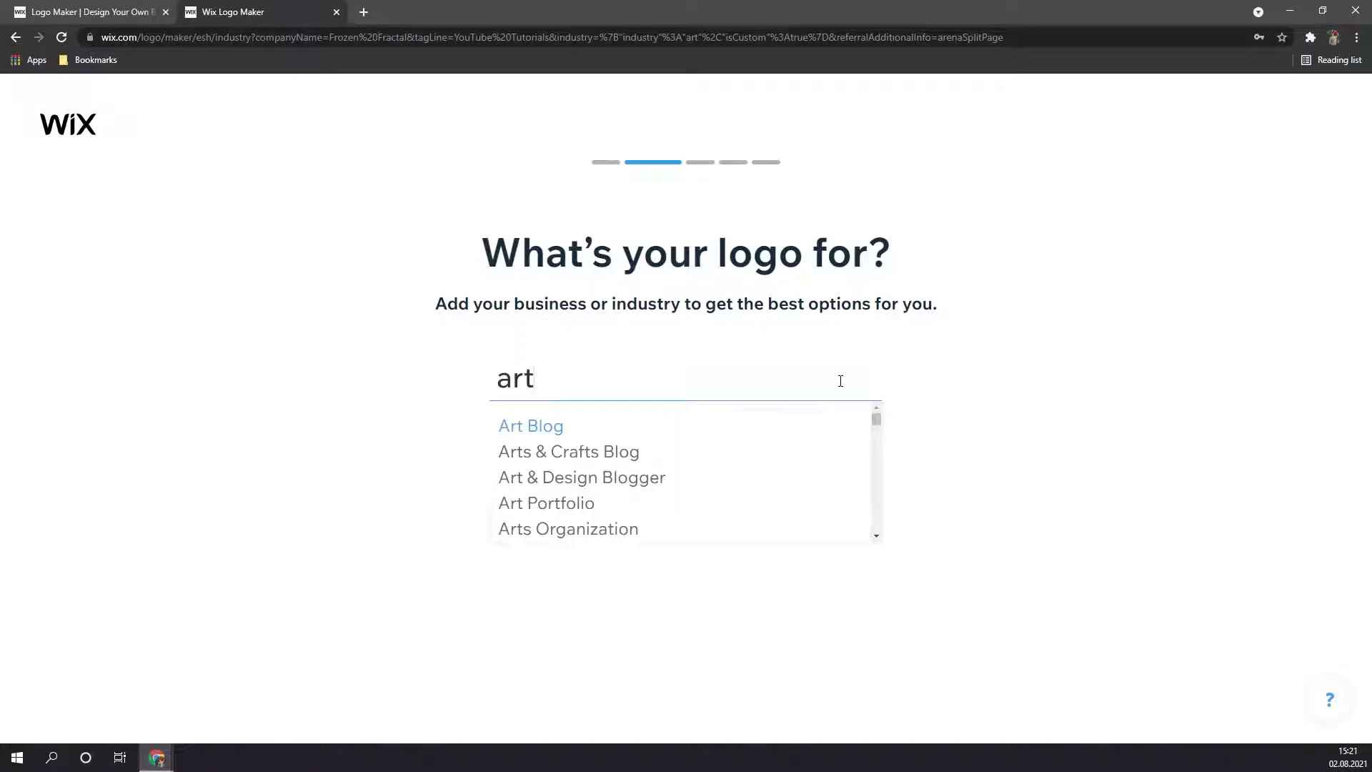
scroll(630, 437, "down", 3)
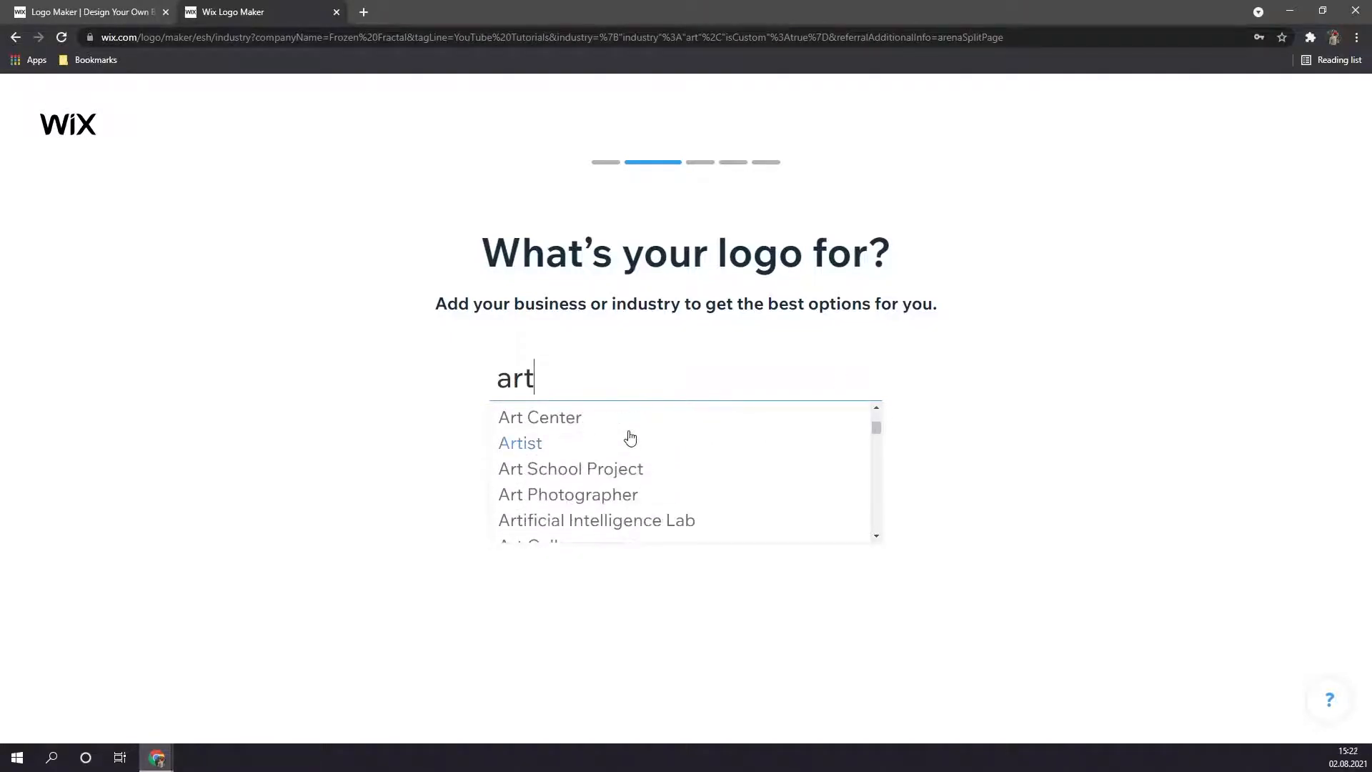
scroll(629, 437, "up", 3)
scroll(715, 447, "down", 2)
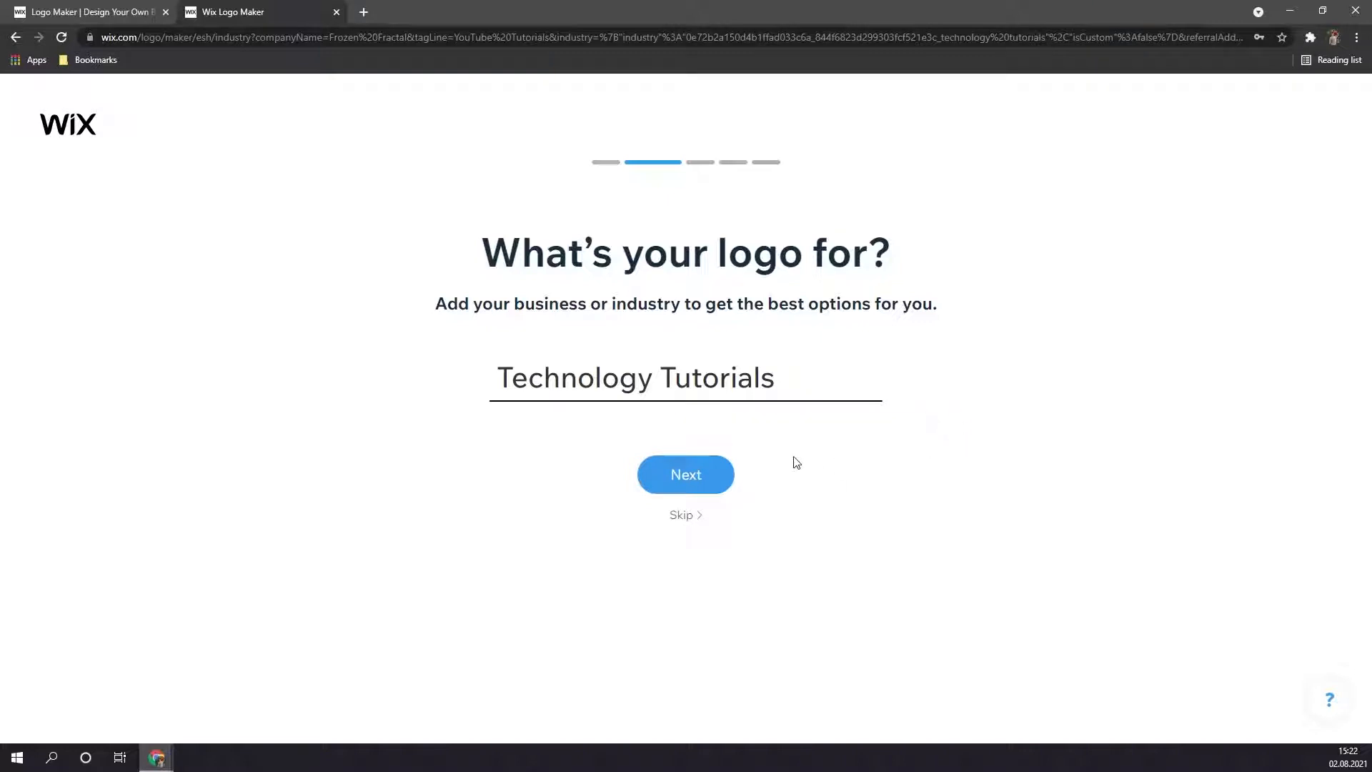
left_click(672, 476)
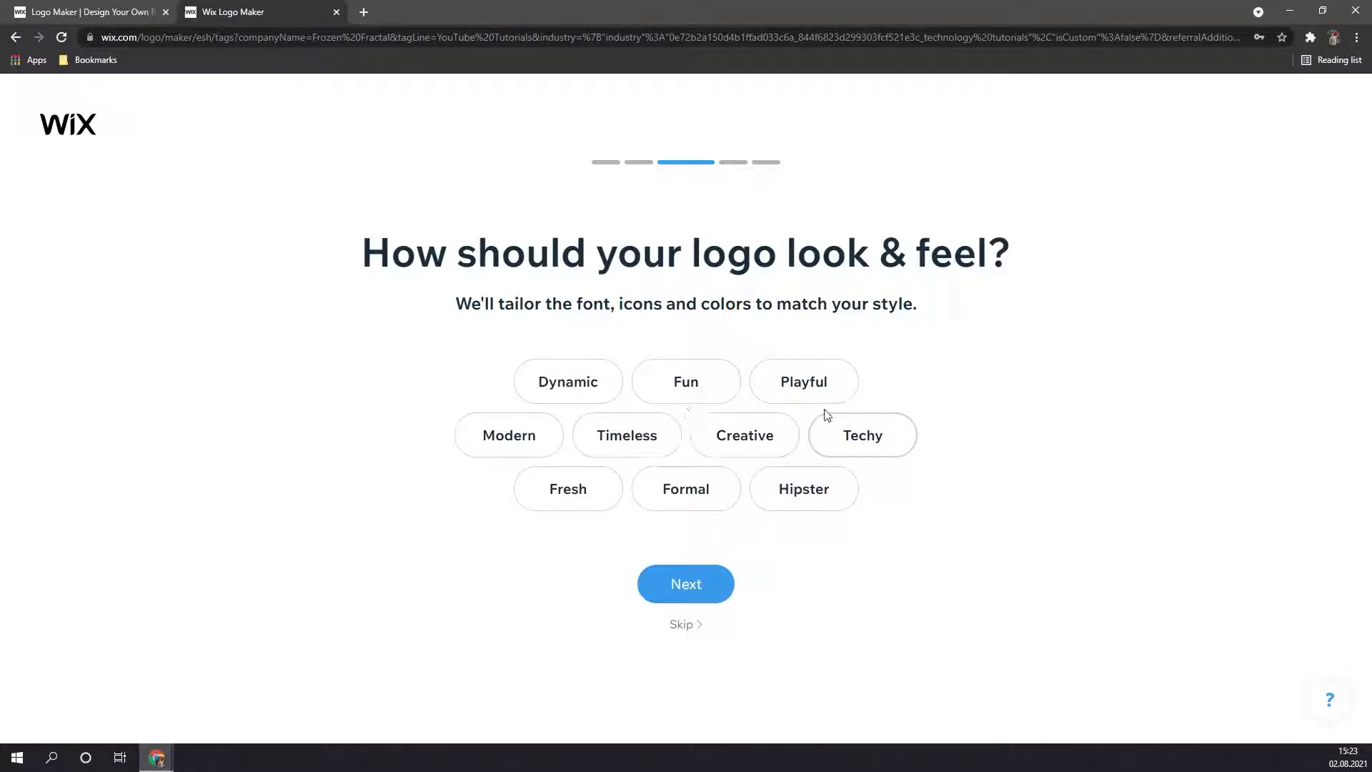
Choose Techy, Modern and Dynamic as the logo's look and feel, and continue
left_click(854, 443)
left_click(505, 447)
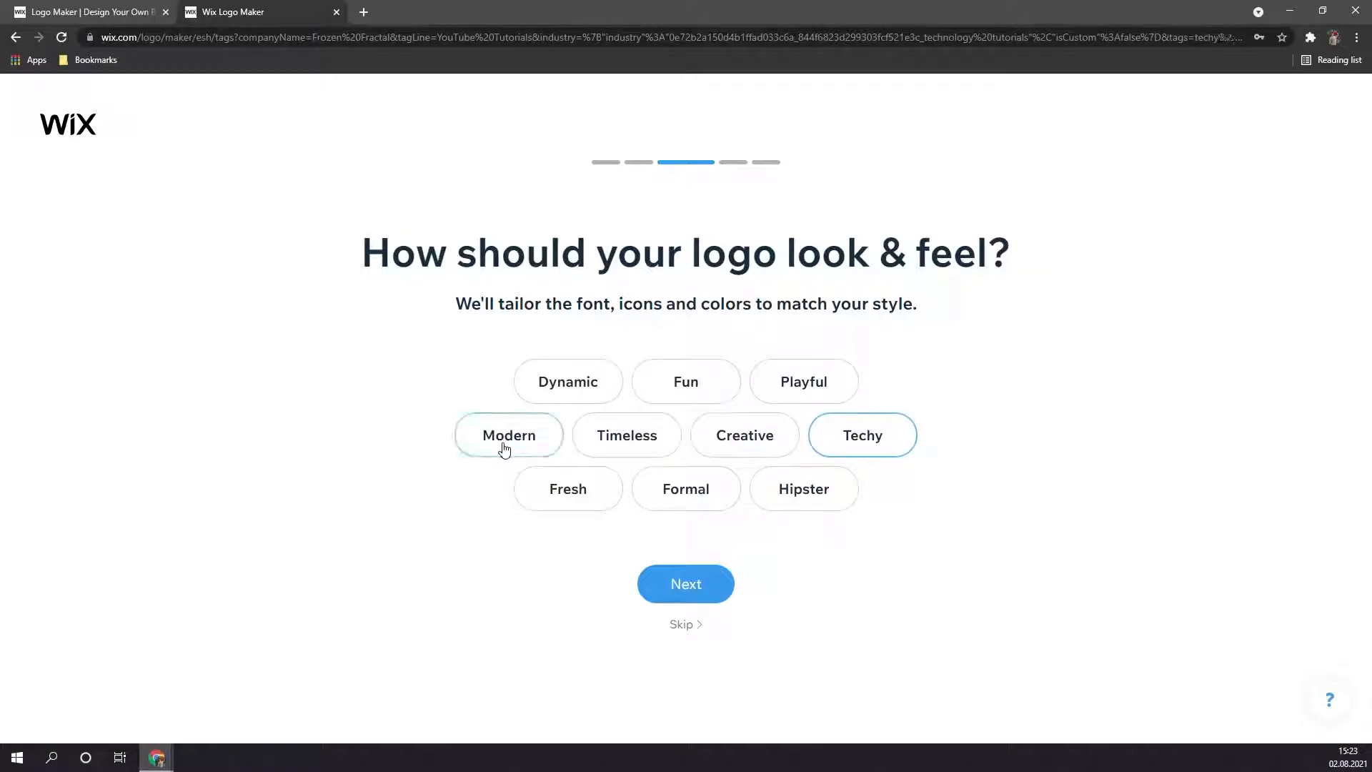
left_click(567, 393)
left_click(688, 582)
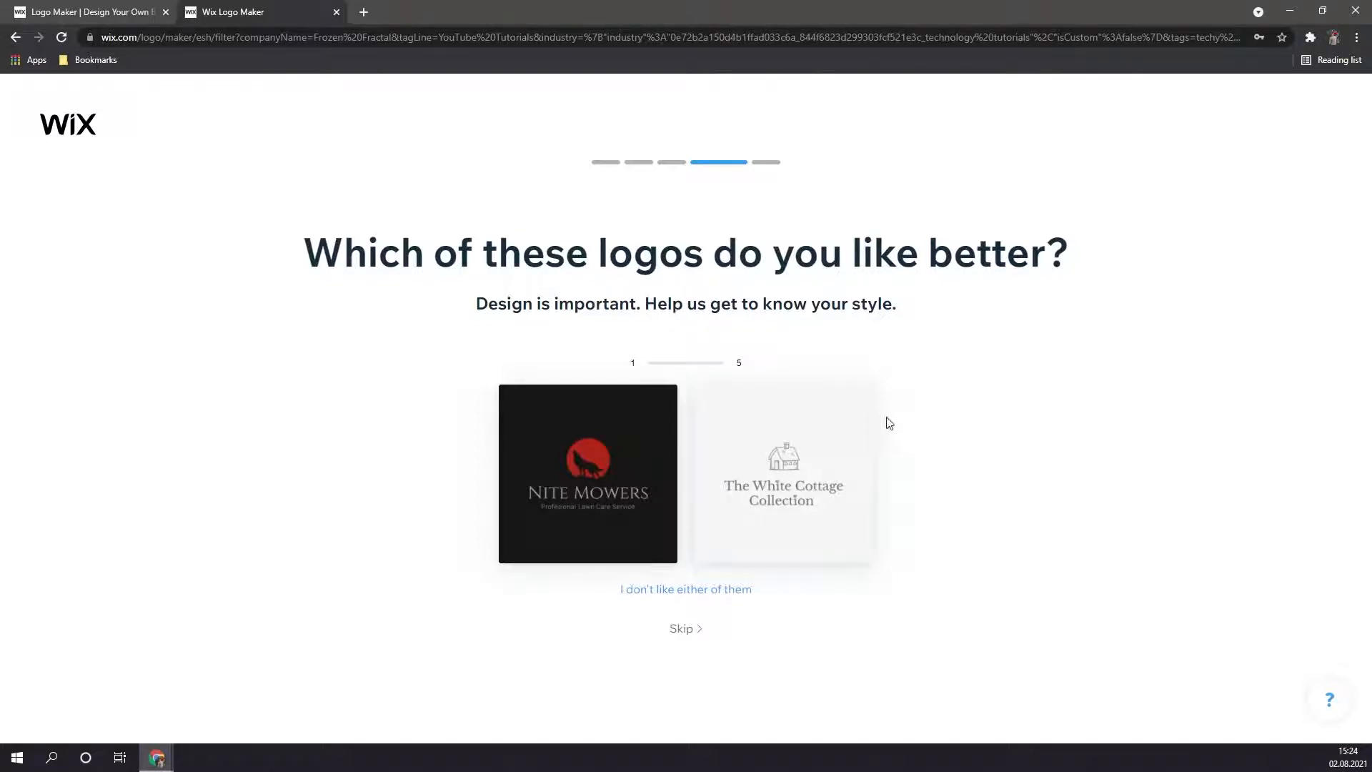
Pick a preferred design in each of the five logo comparisons, including The White Cottage Collection, Farron and Productions
left_click(812, 424)
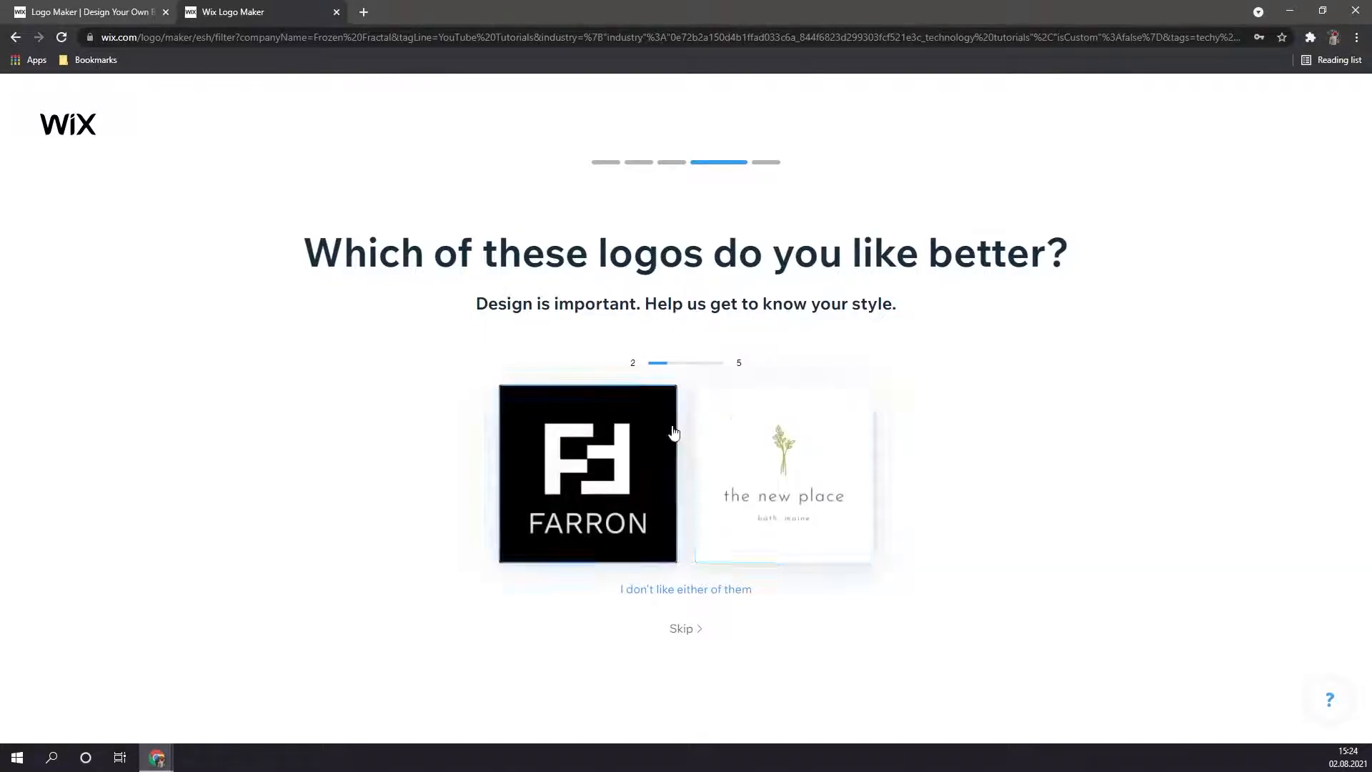
left_click(644, 426)
left_click(642, 427)
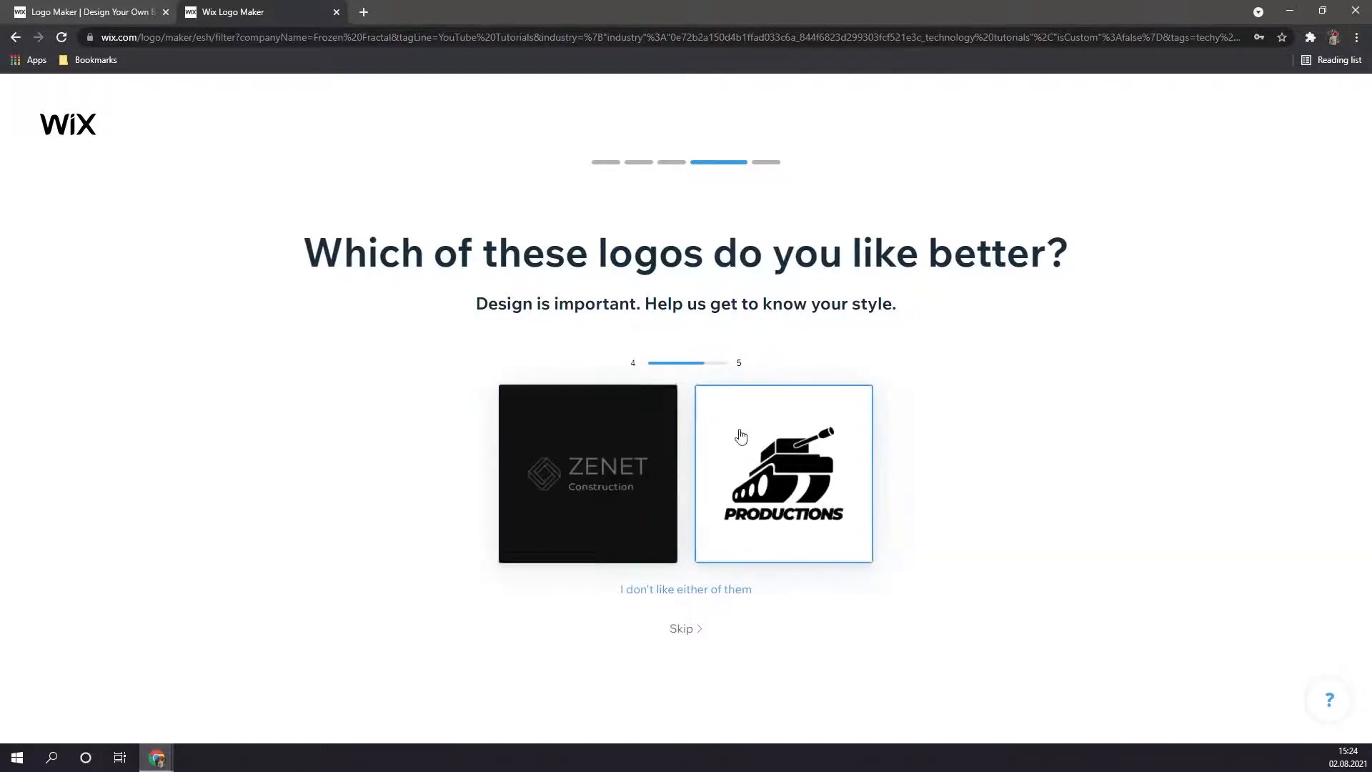
left_click(726, 438)
left_click(664, 434)
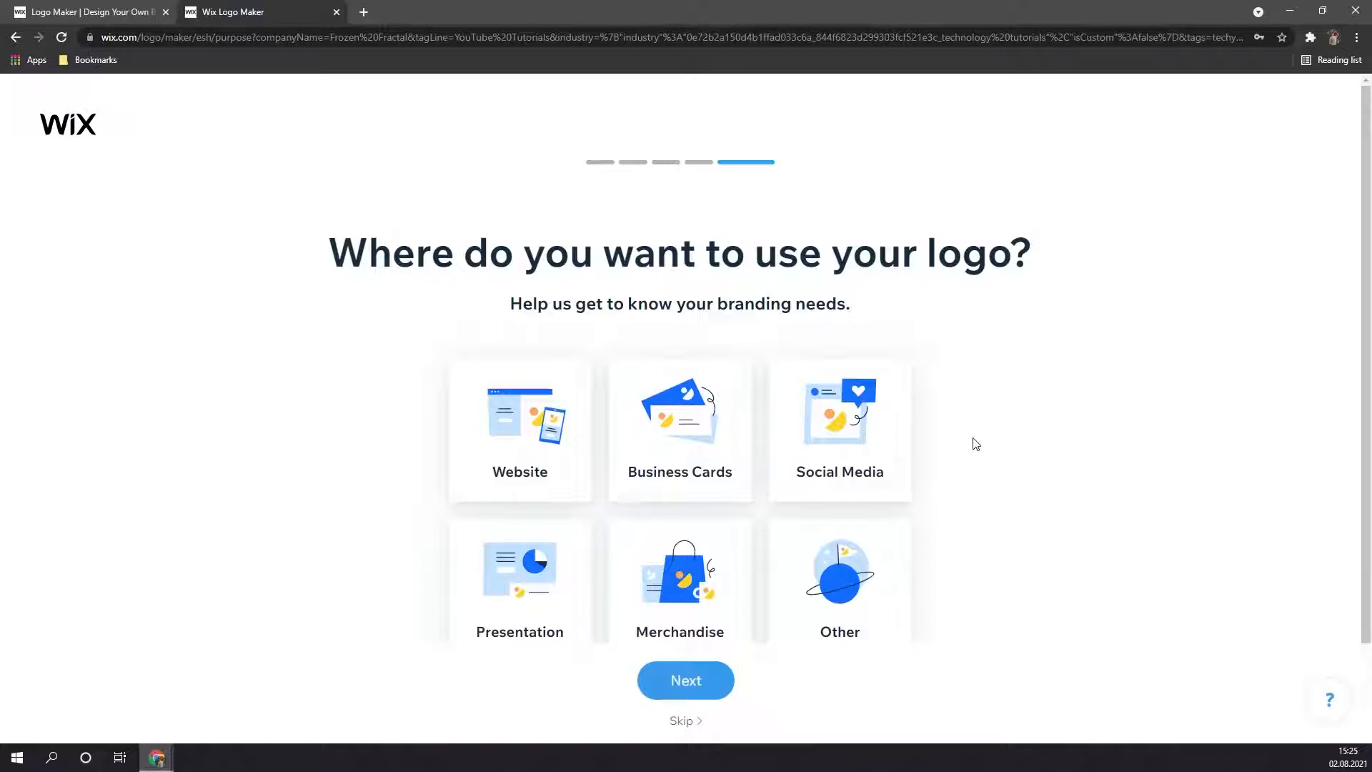
Select Website and Social Media as the places to use the logo, and continue
left_click(493, 443)
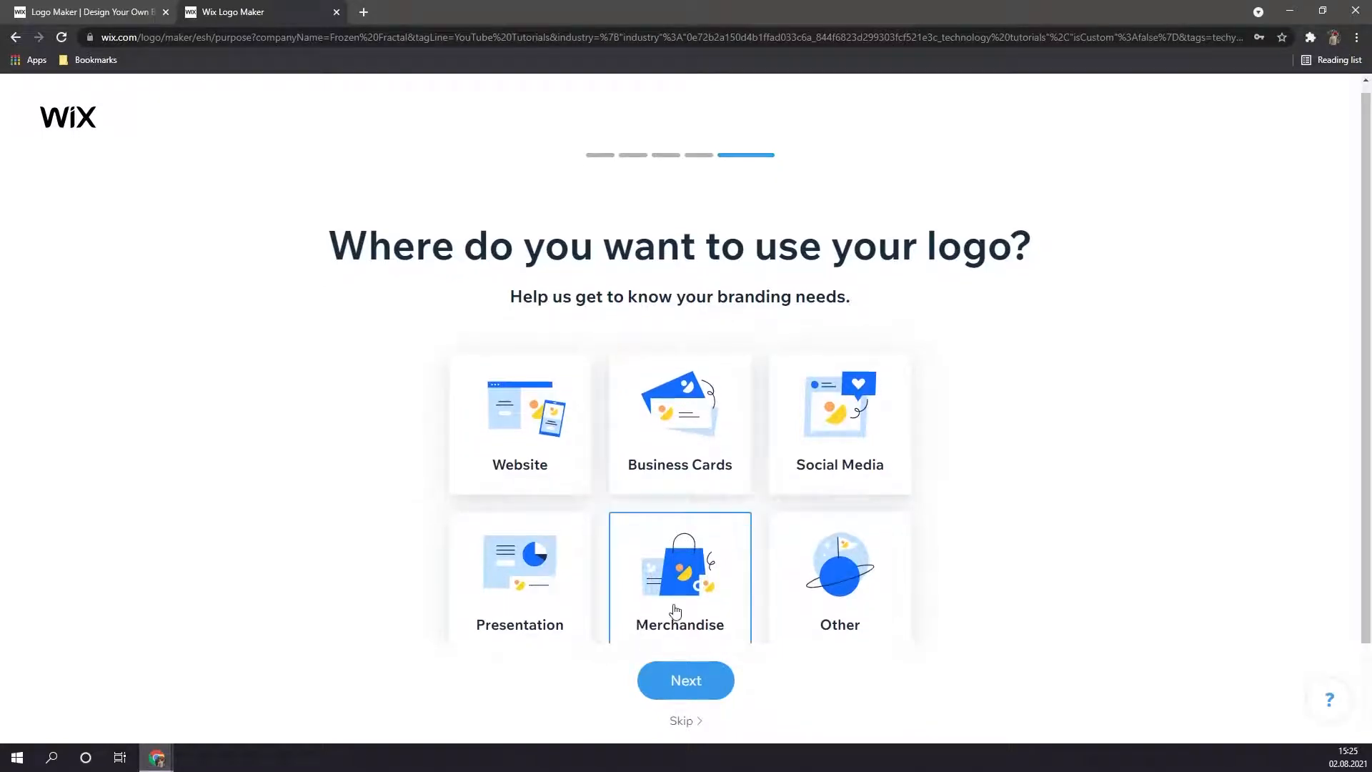
left_click(785, 484)
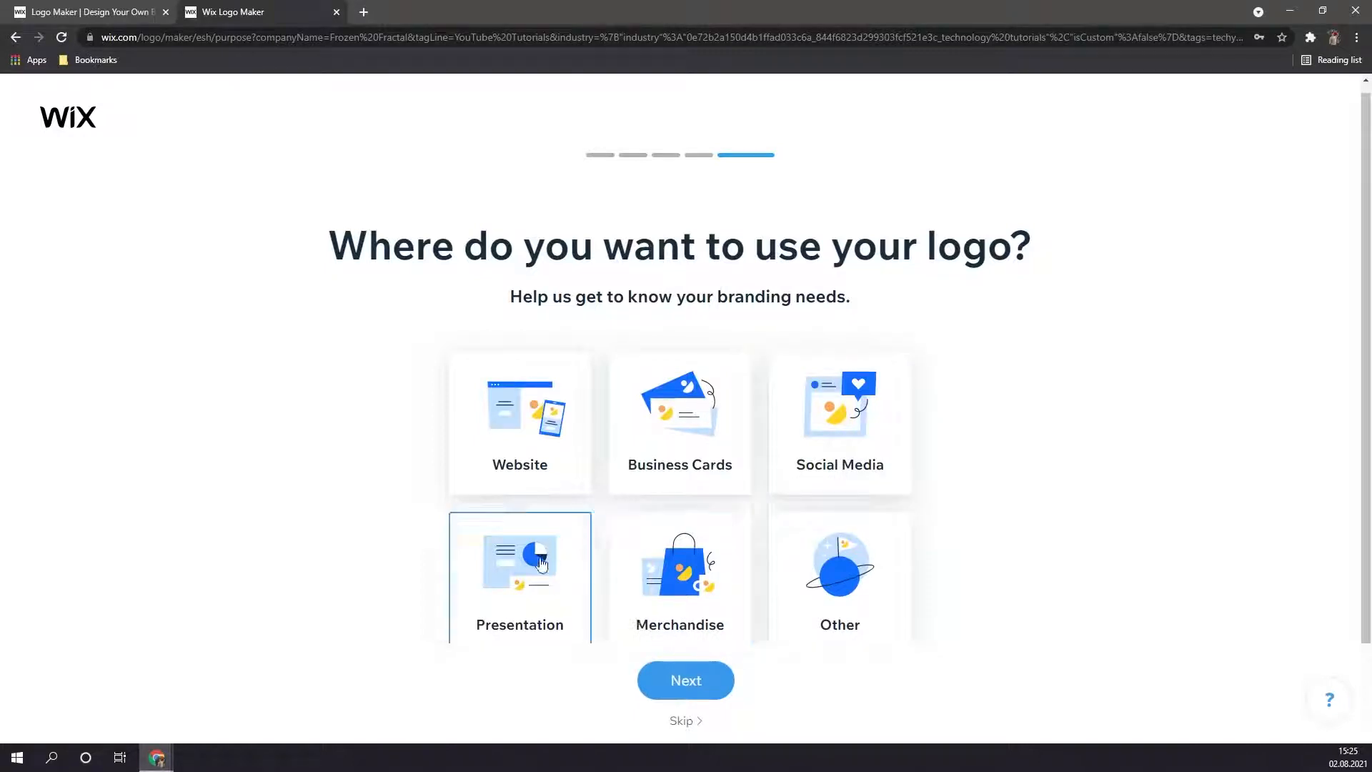
left_click(505, 466)
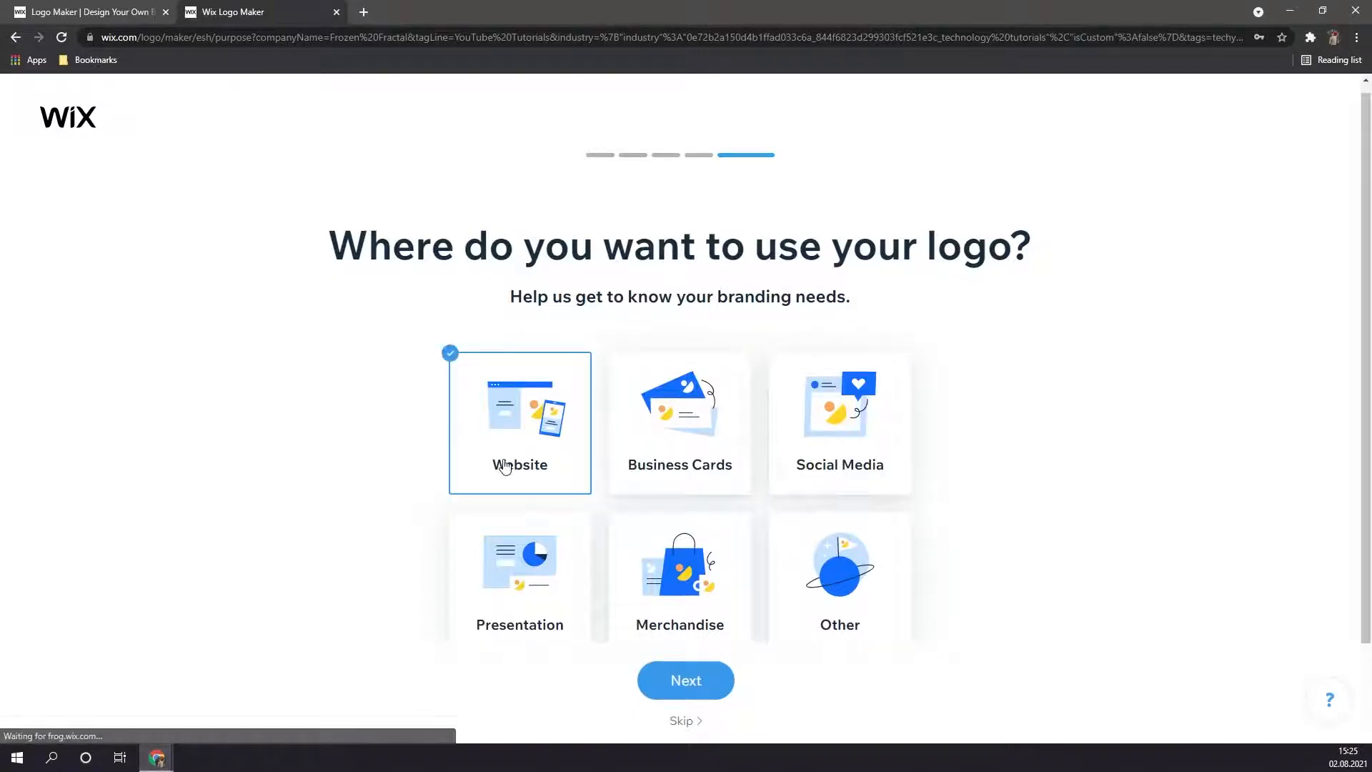
left_click(812, 465)
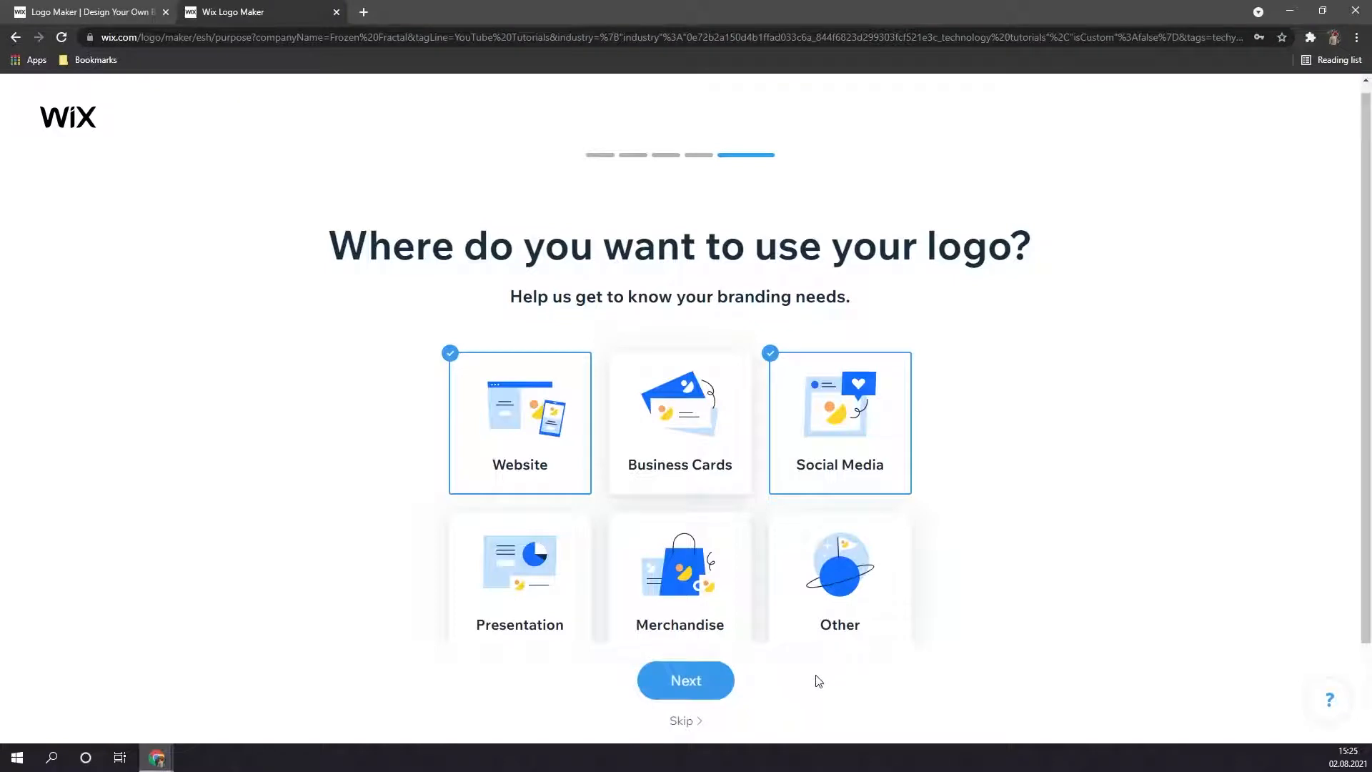
left_click(697, 683)
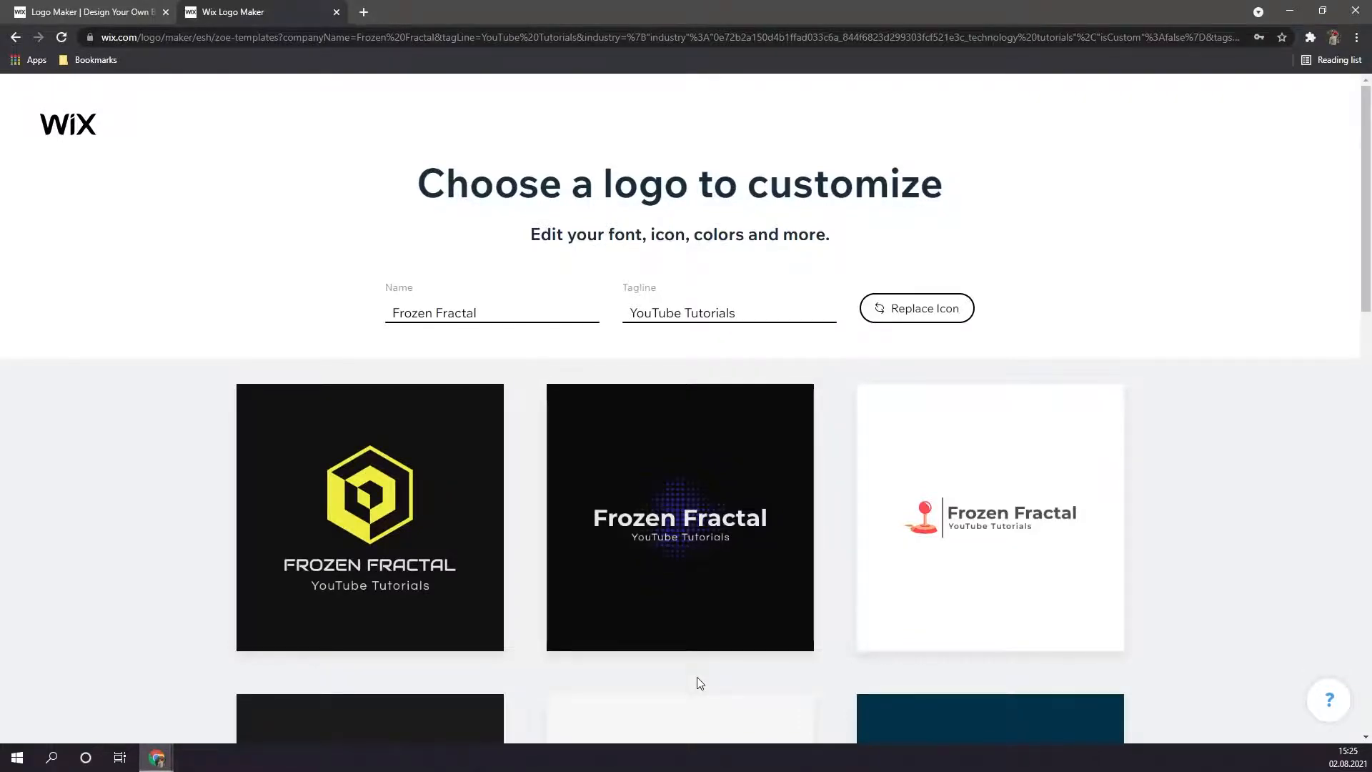
Choose the suggested design with the circuit-brain icon above script lettering and open it for customizing
scroll(697, 676, "down", 6)
scroll(190, 460, "down", 13)
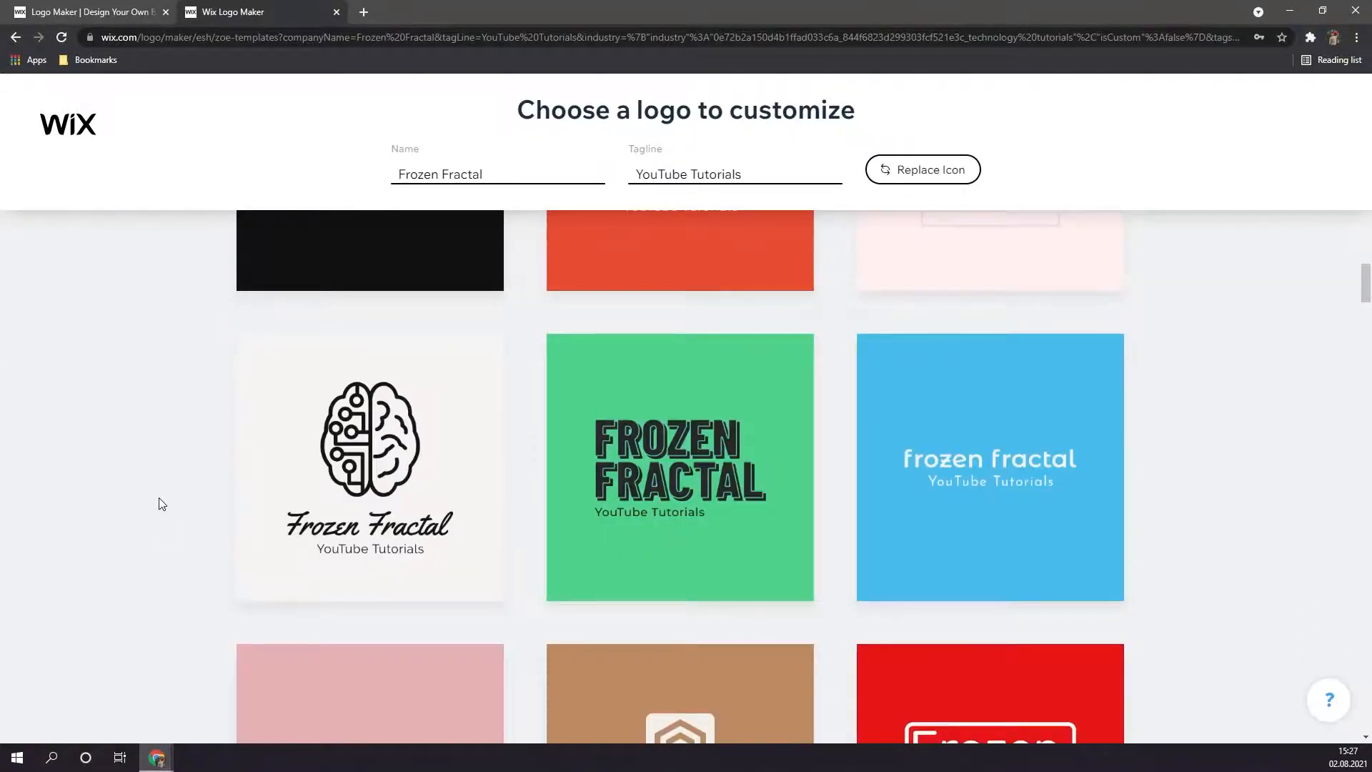
mouse_move(373, 475)
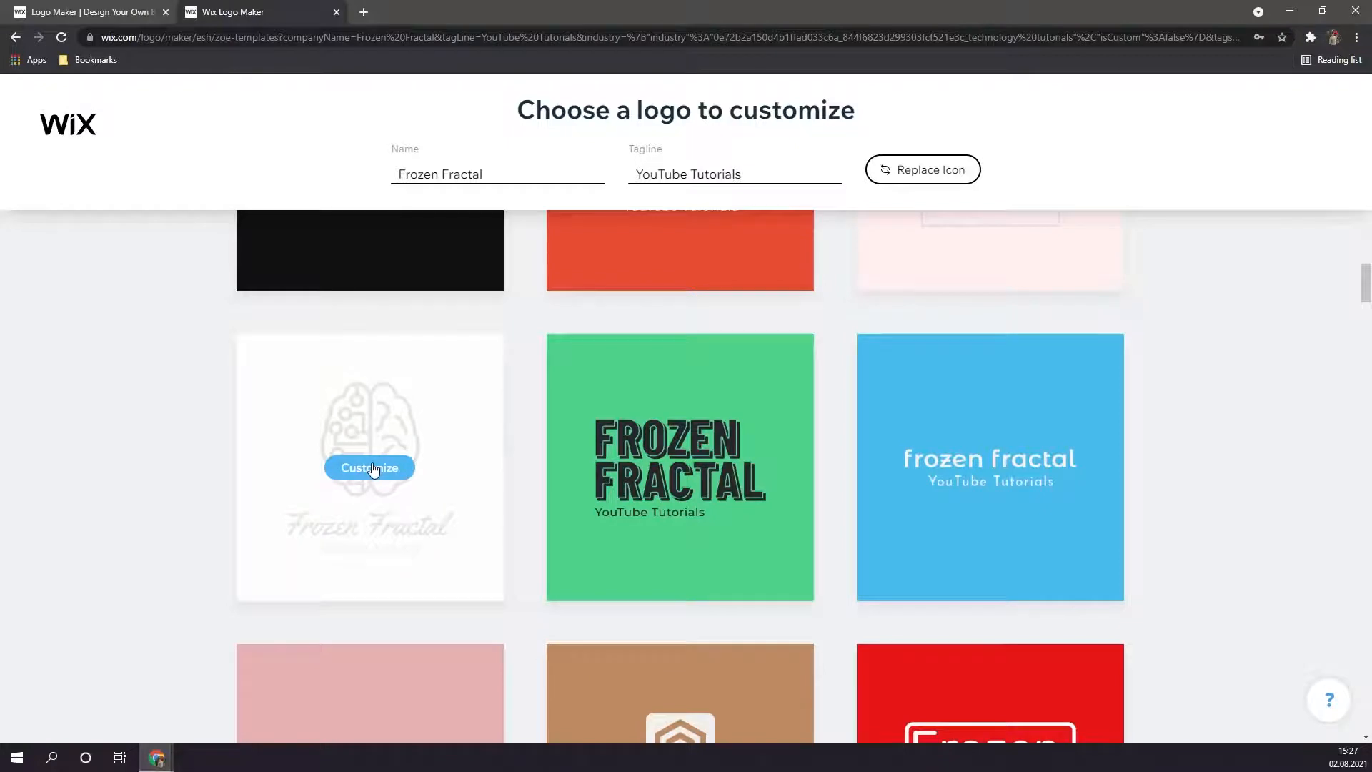
left_click(372, 468)
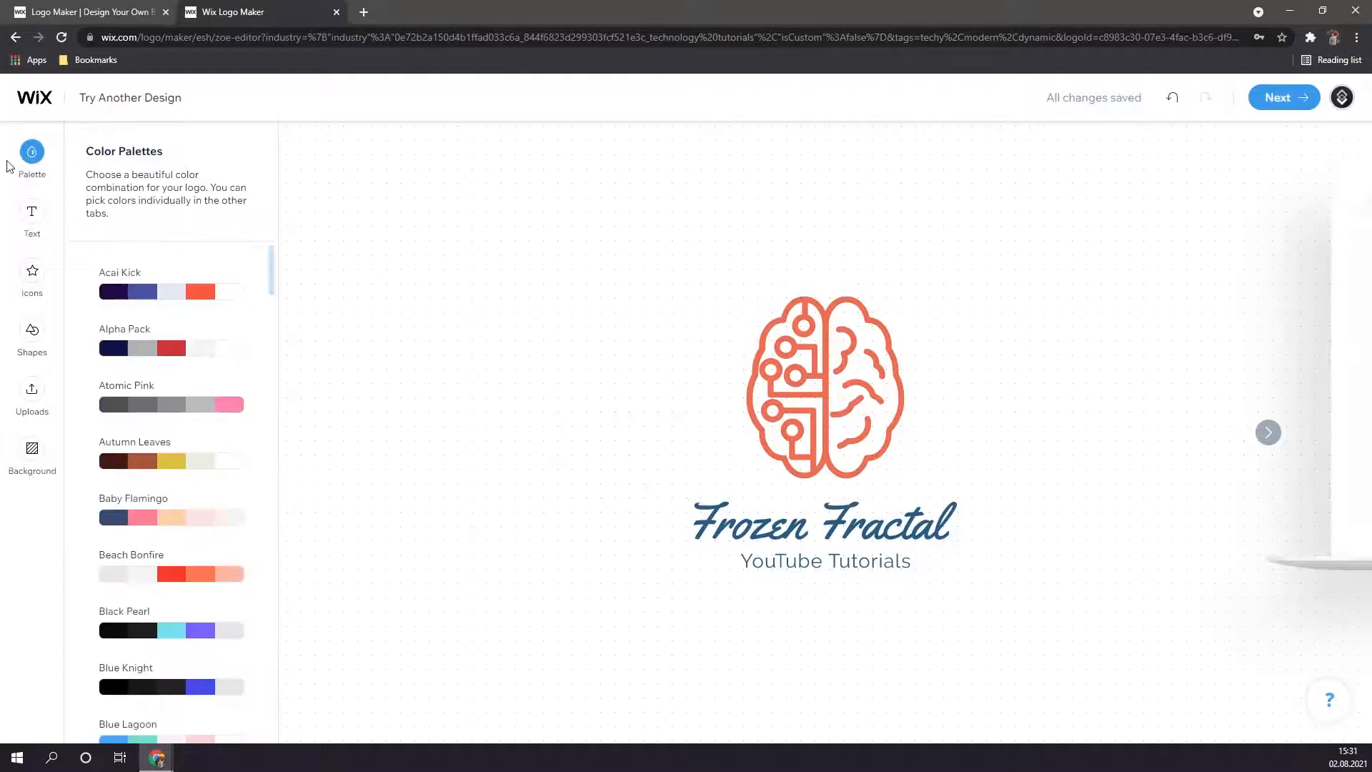
Change the font of the Frozen Fractal text to Saira Semi Condensed
left_click(30, 214)
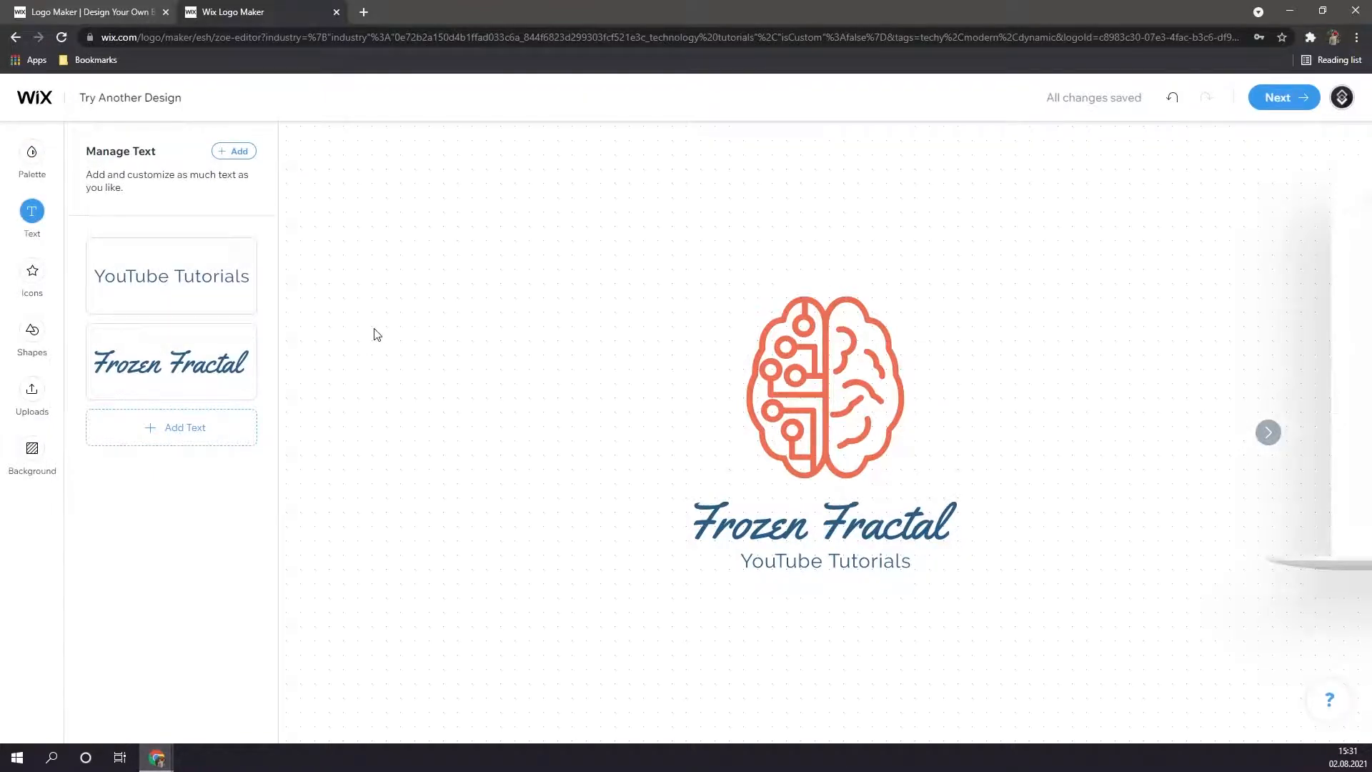
mouse_move(223, 364)
left_click(171, 363)
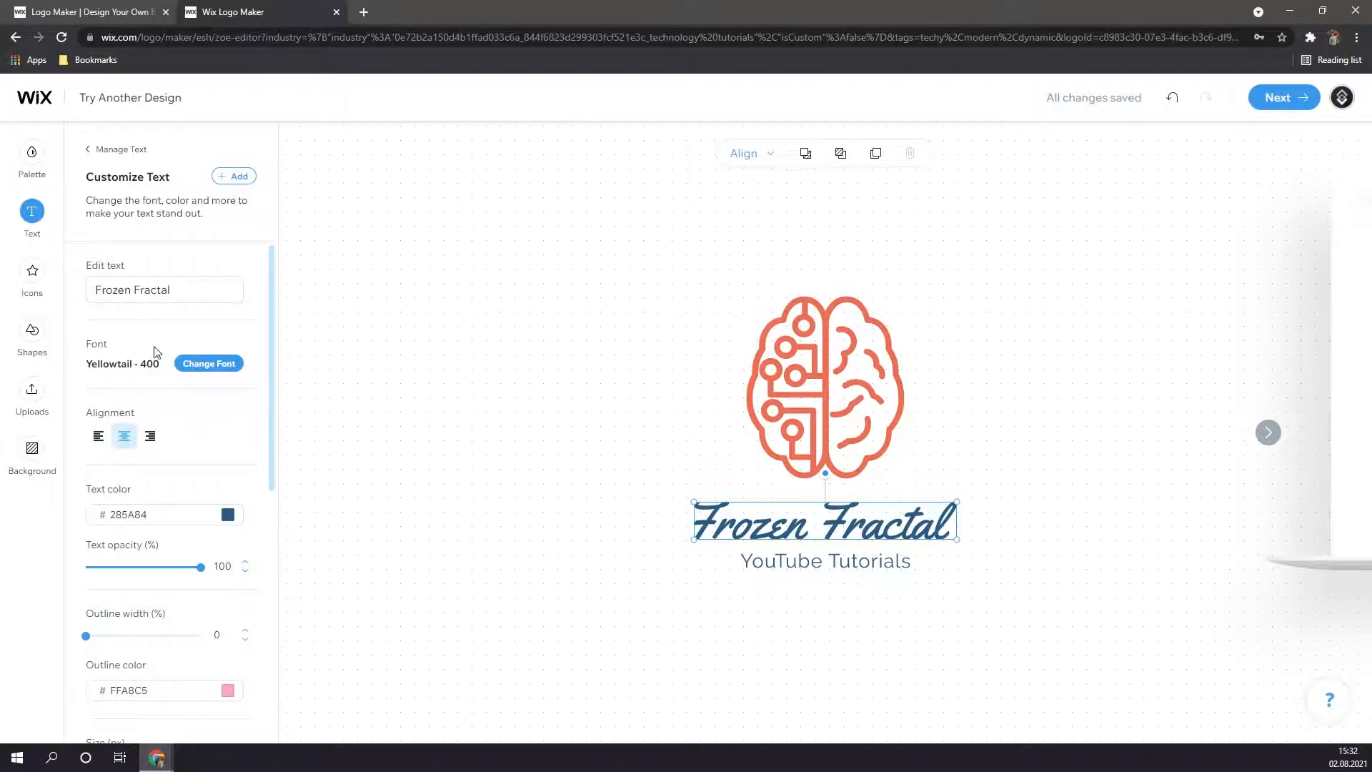
left_click(201, 365)
scroll(271, 619, "up", 5)
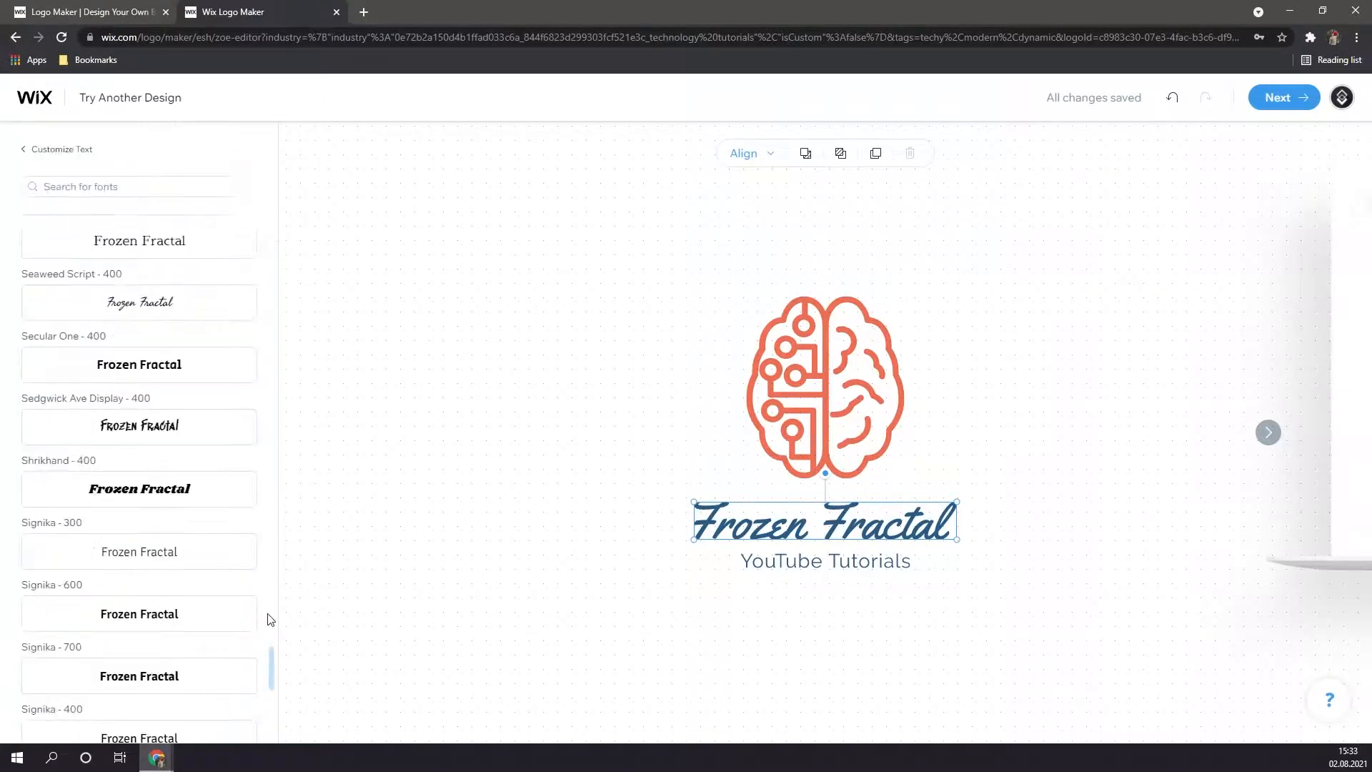
scroll(271, 618, "up", 4)
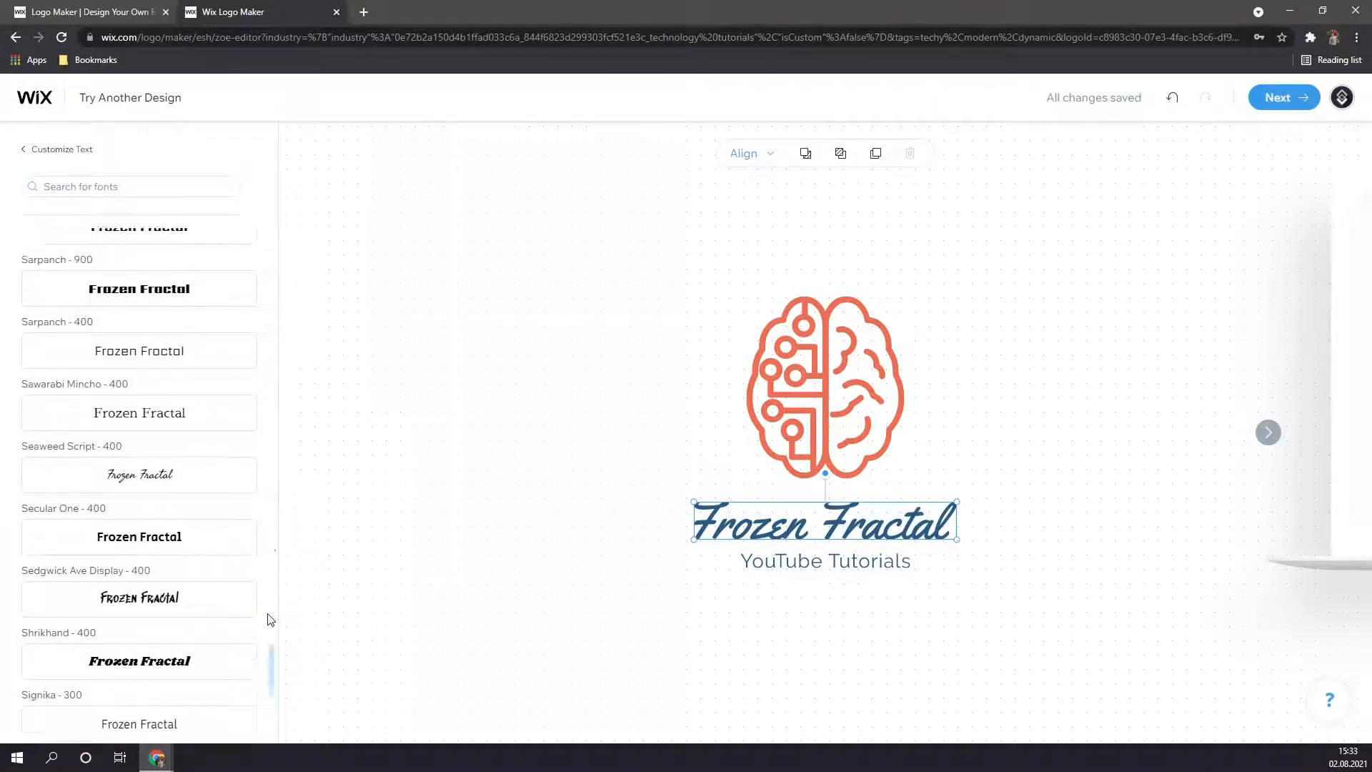
scroll(271, 619, "up", 1)
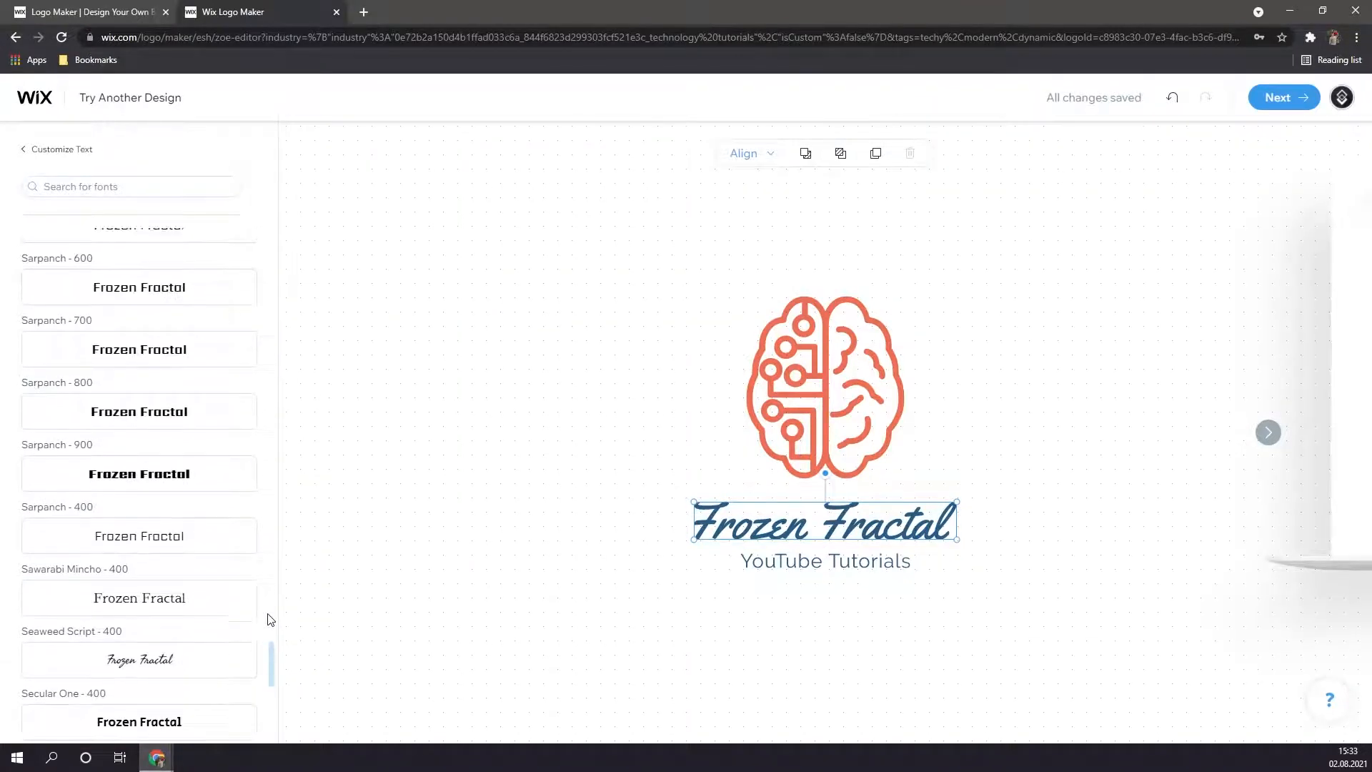
left_click(159, 473)
left_click(310, 486)
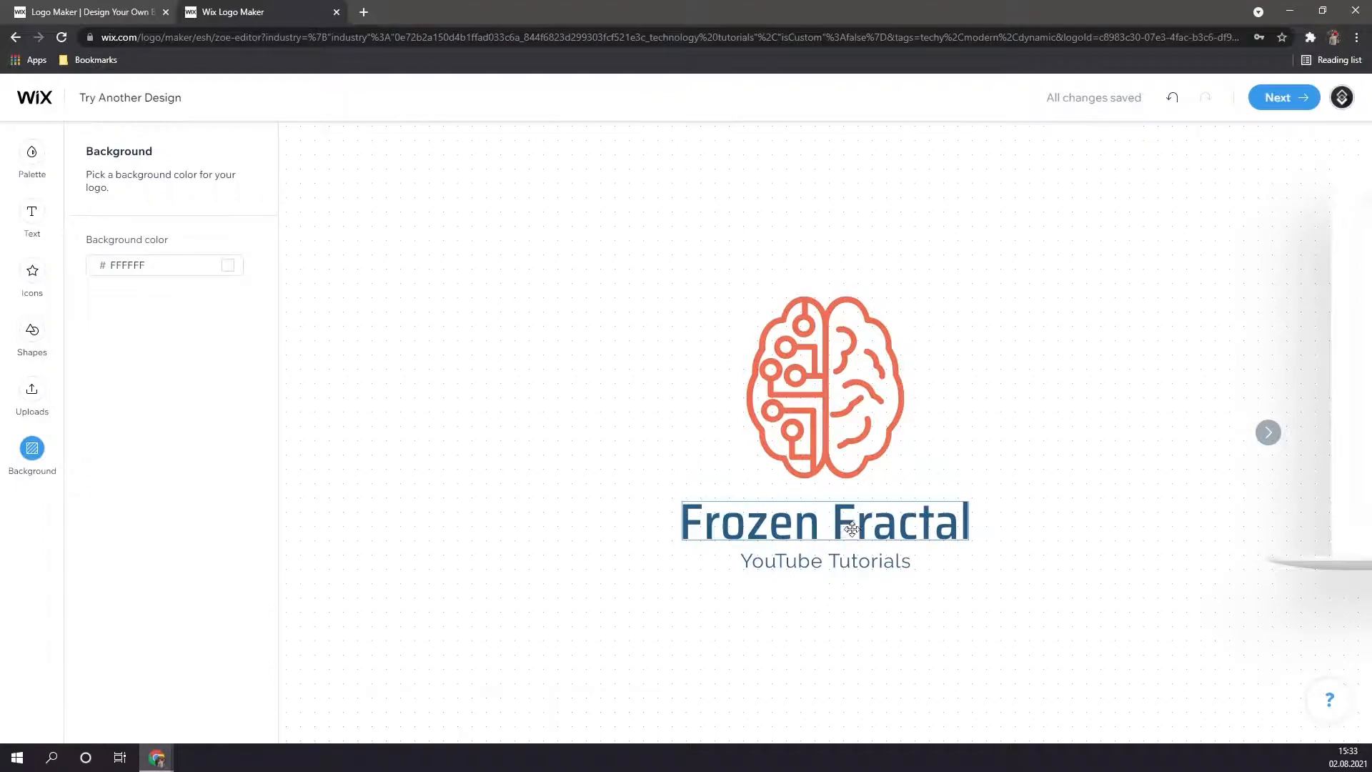
Delete the YouTube Tutorials tagline from the logo
left_click(30, 215)
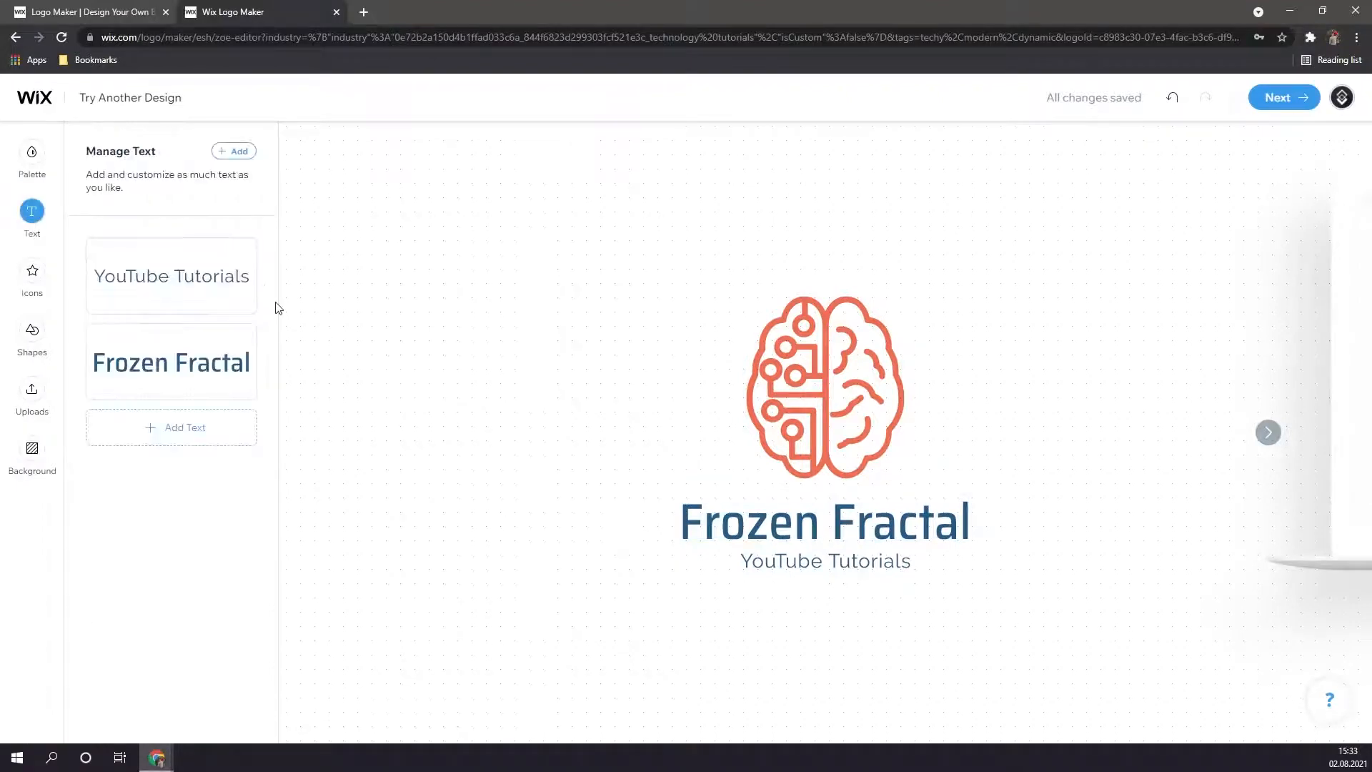
mouse_move(225, 304)
left_click(790, 561)
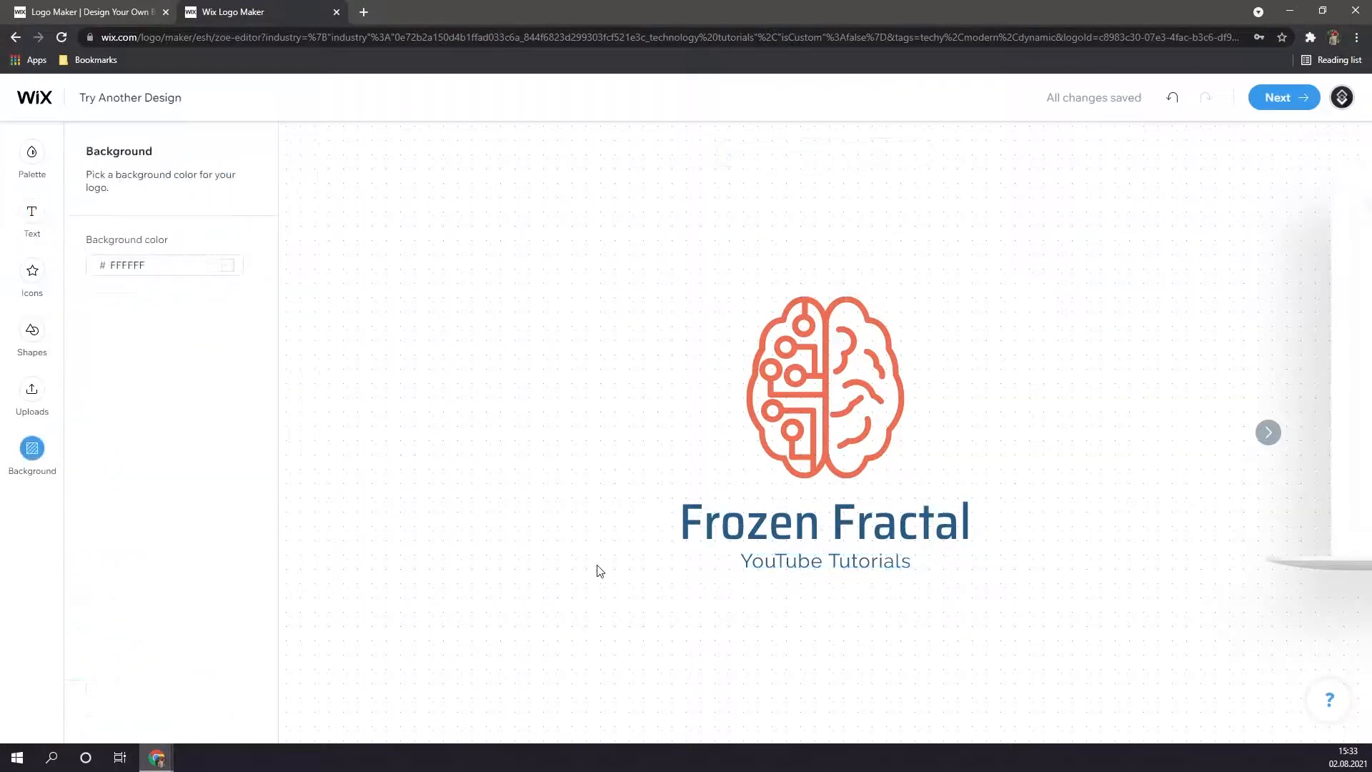
left_click(786, 560)
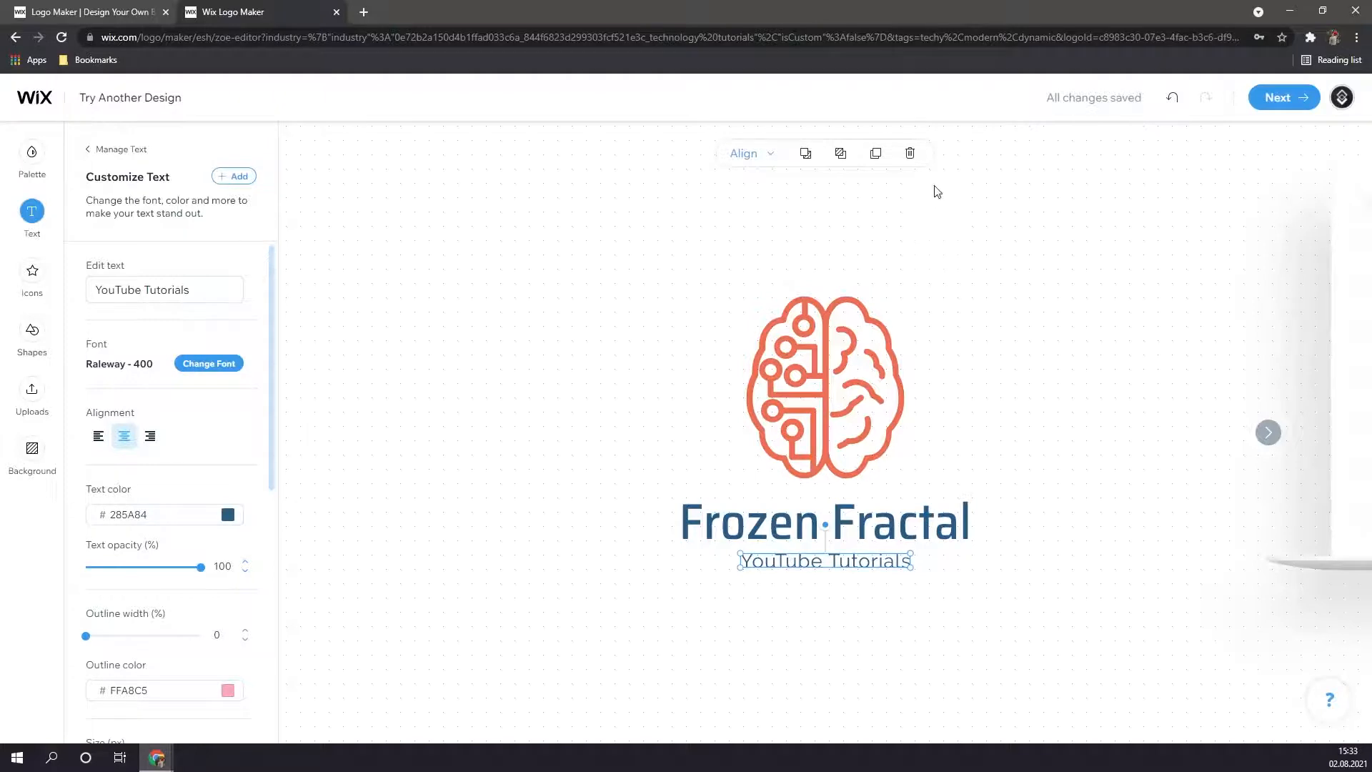
left_click(912, 156)
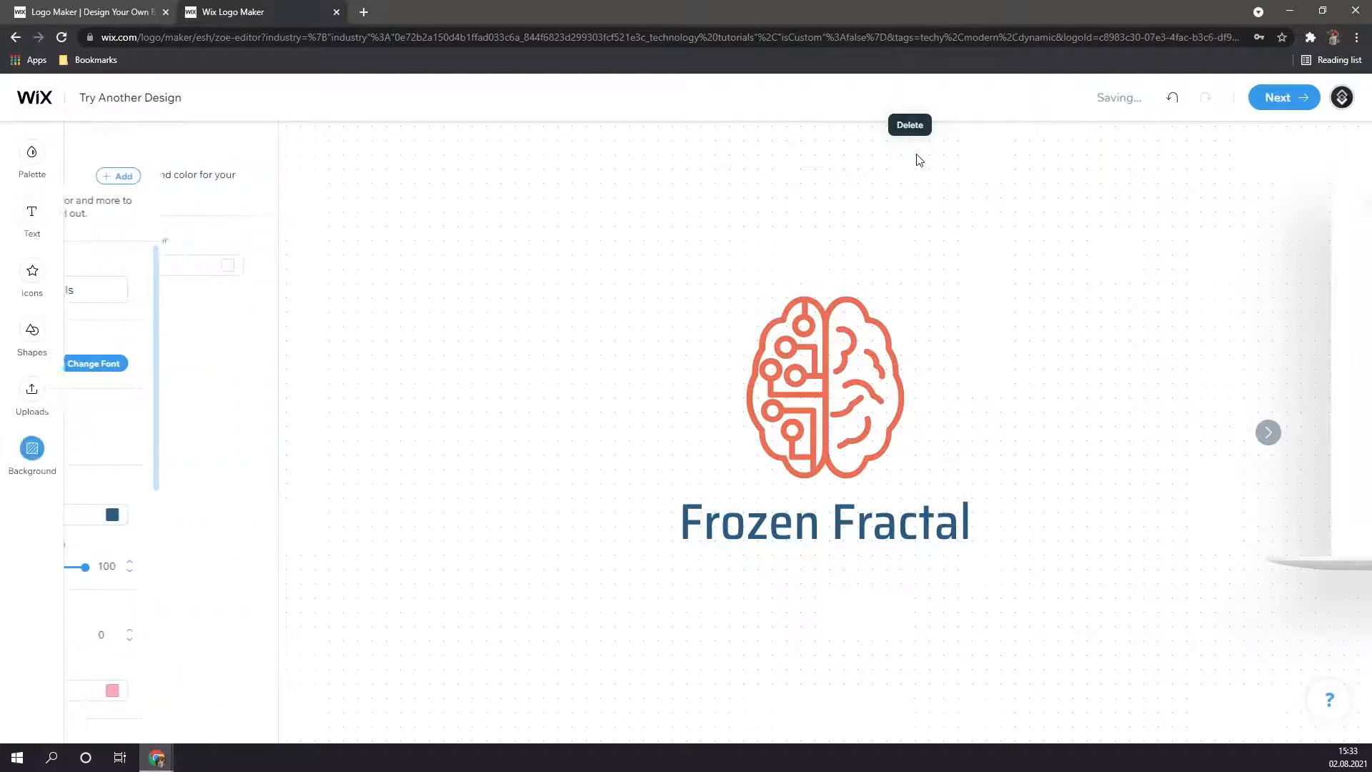
Add the suggested icon of broken concentric rings to the logo
left_click(21, 272)
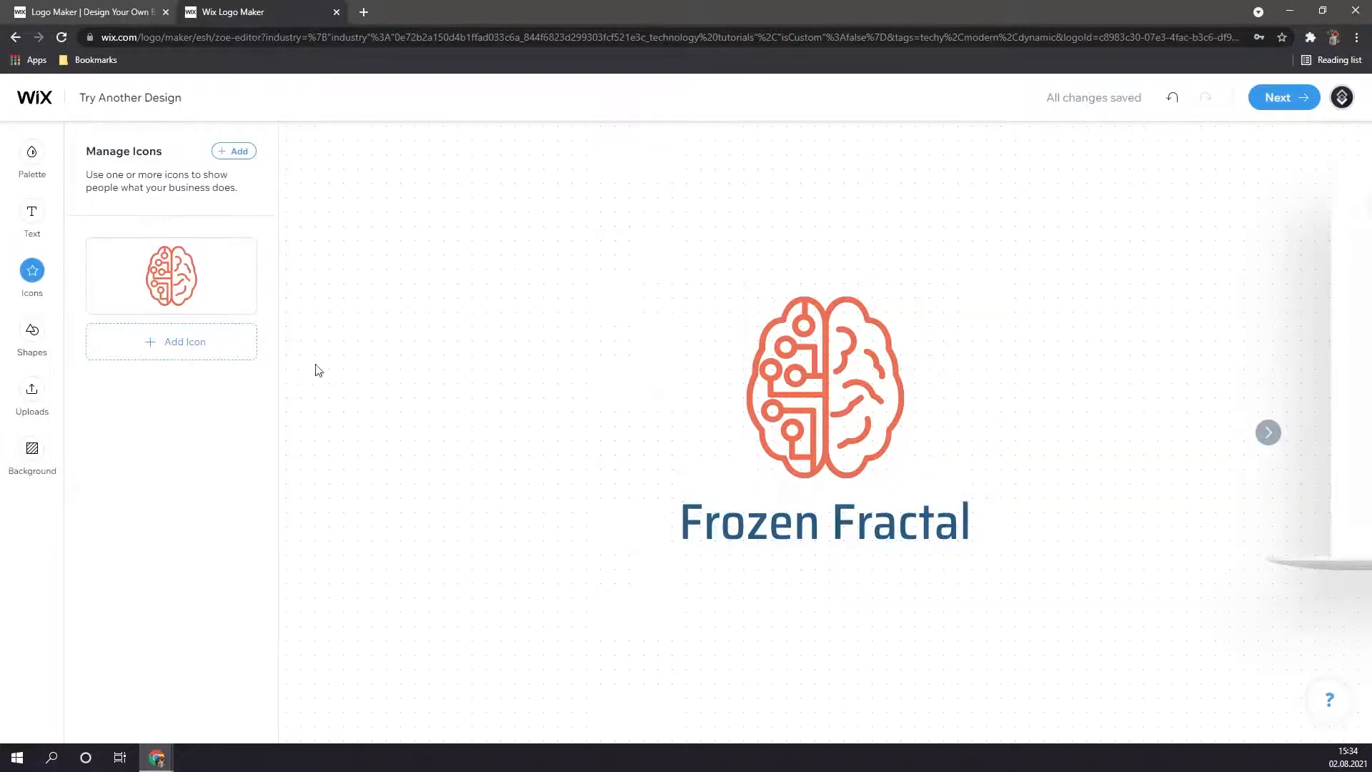
left_click(166, 344)
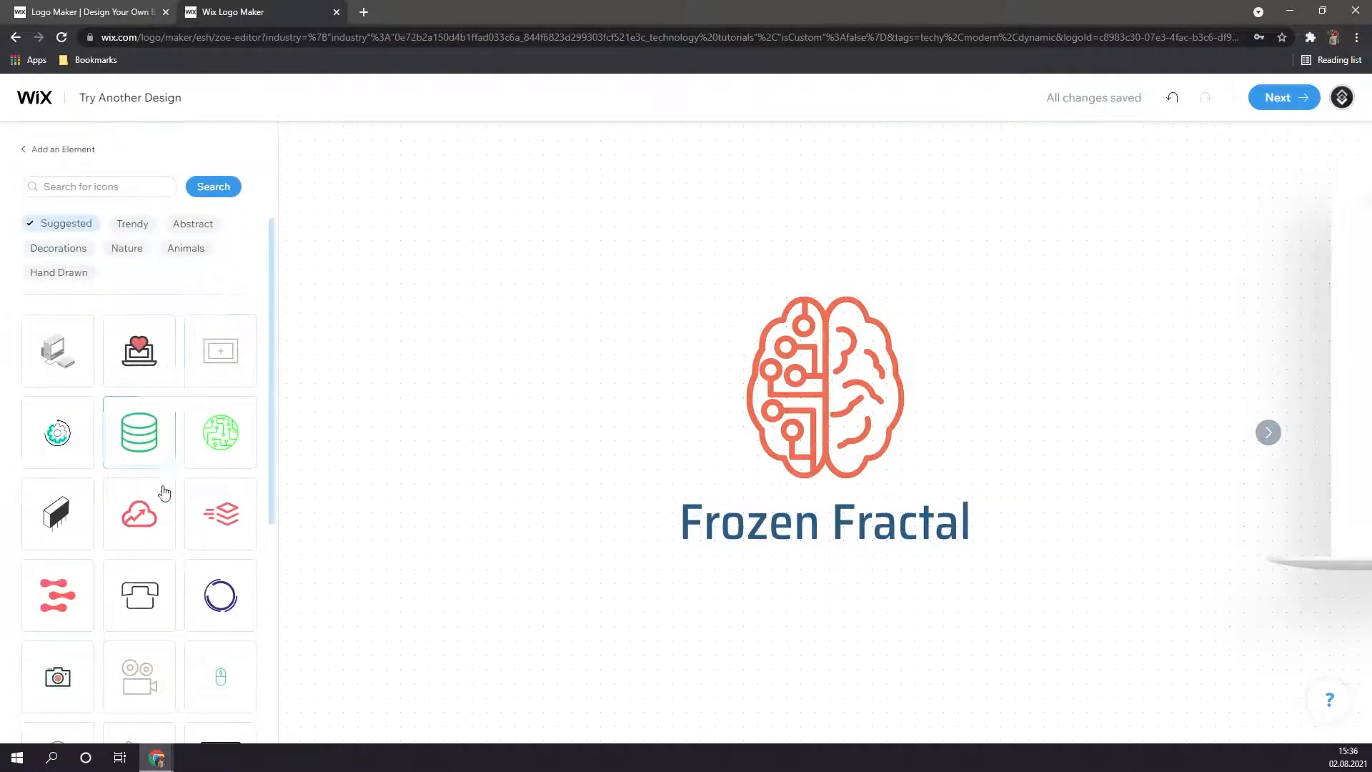
left_click(219, 596)
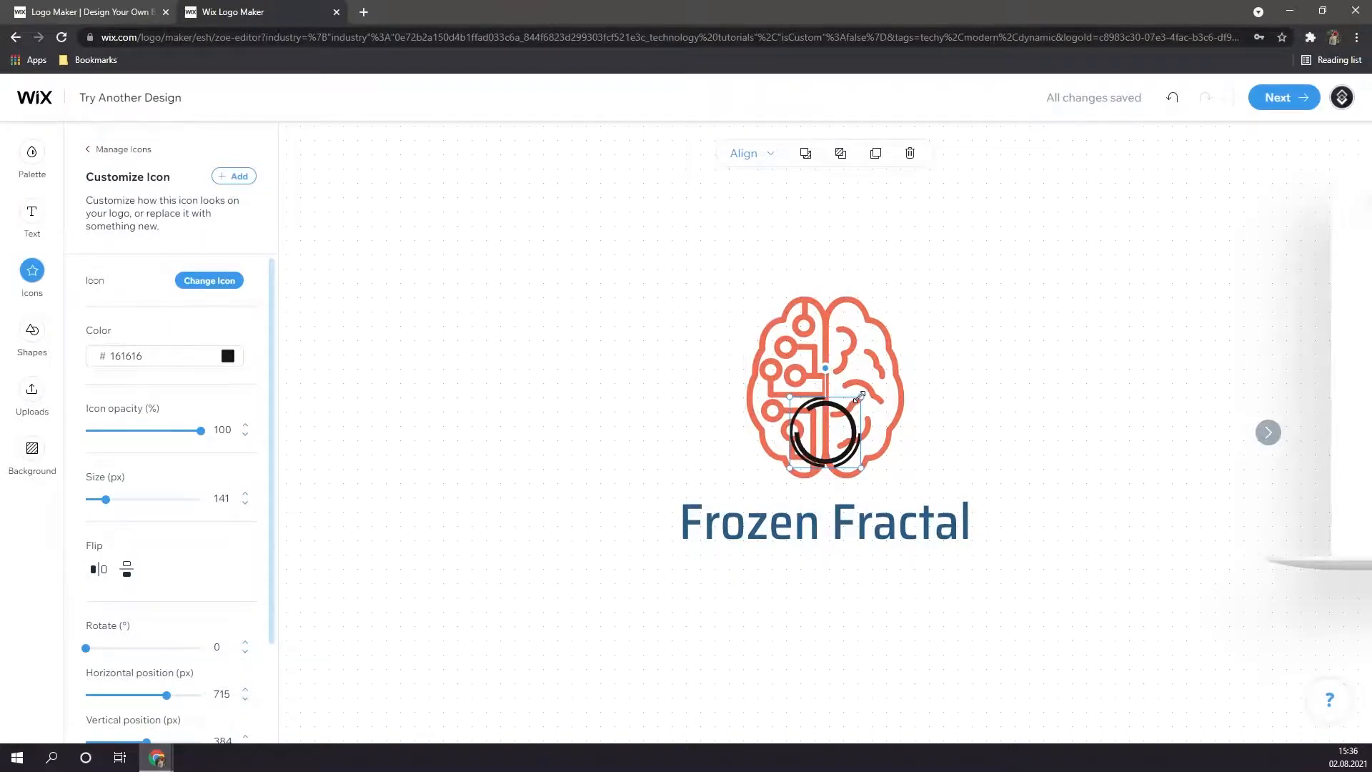
Enlarge the ring icon to about 585 px and center it around the brain icon
left_click_drag(859, 396, 967, 262)
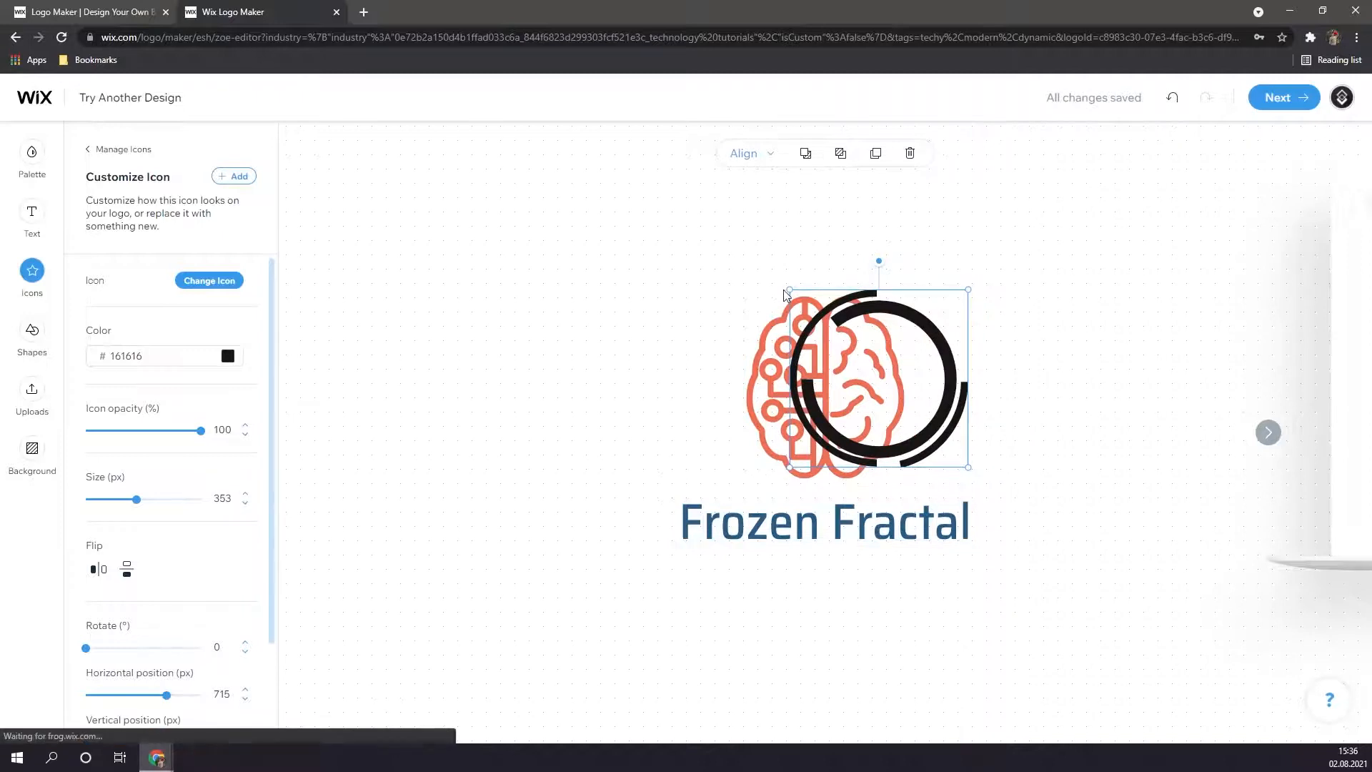
left_click_drag(762, 263, 713, 214)
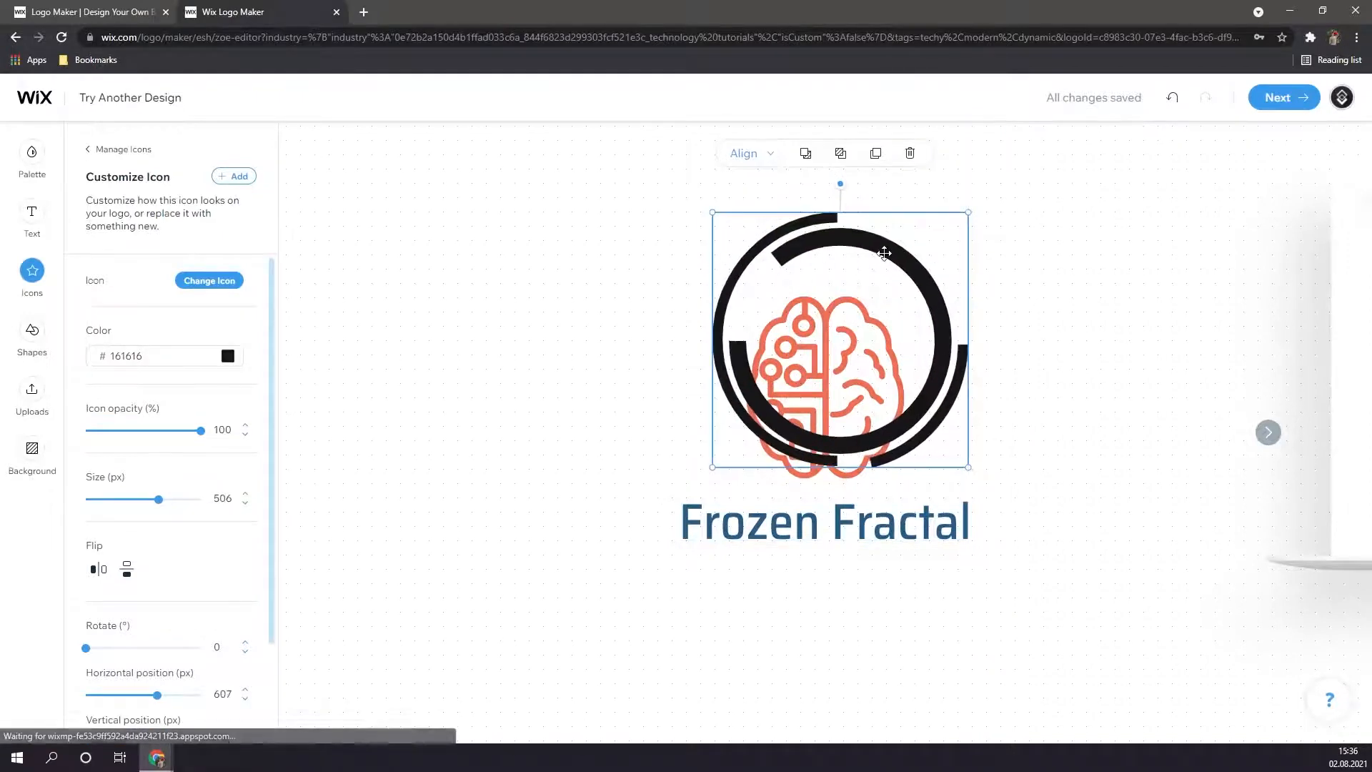
left_click_drag(884, 257, 870, 291)
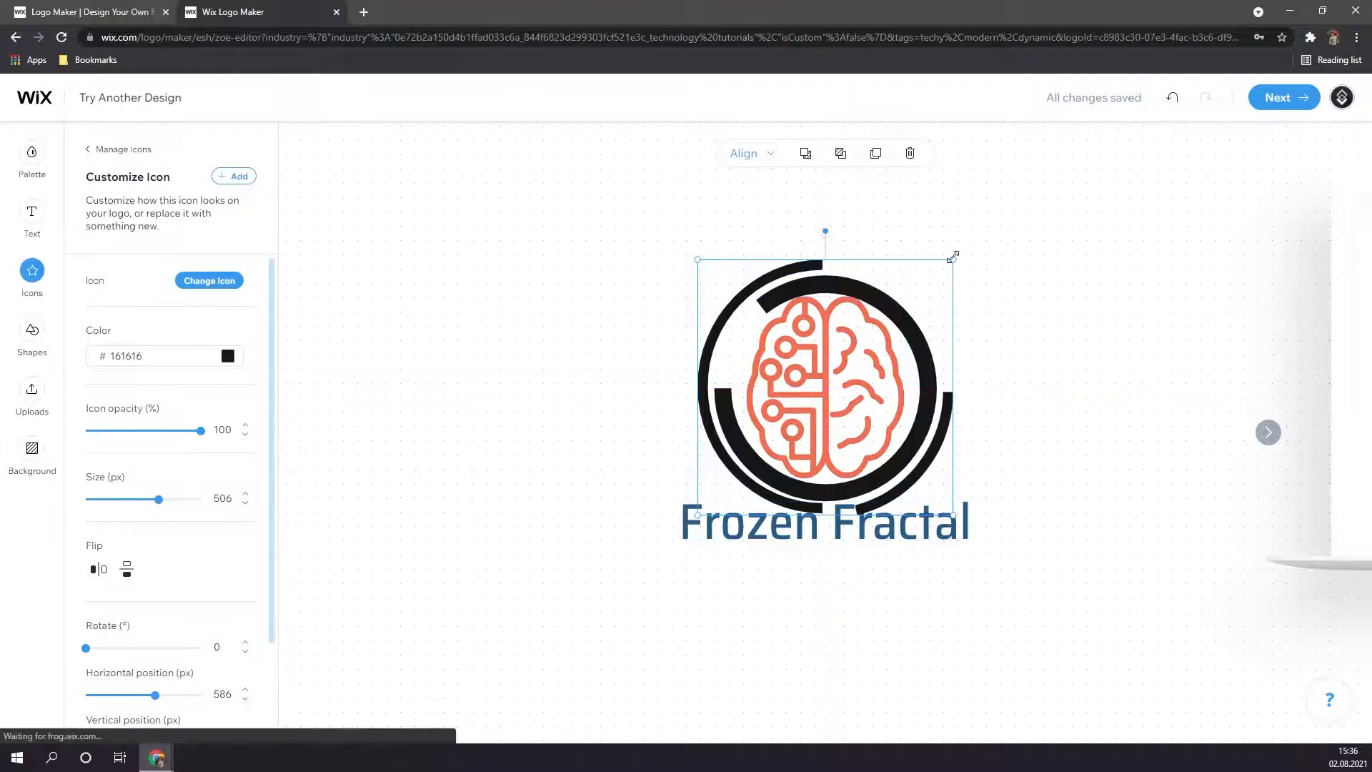
left_click_drag(953, 255, 976, 247)
left_click_drag(974, 243, 980, 233)
left_click(717, 448)
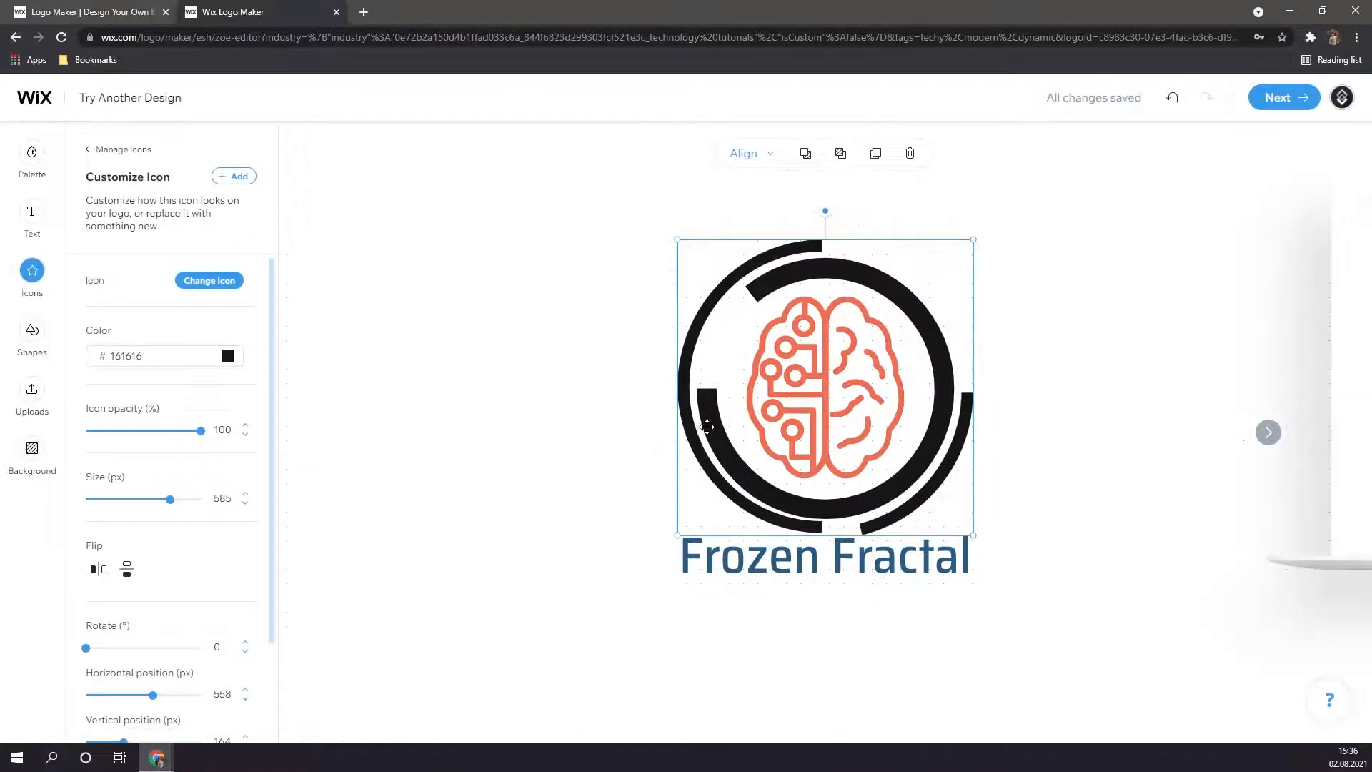
Try dark blue 285A84 on the ring icon, then set its color to light orange FD9071
left_click(227, 357)
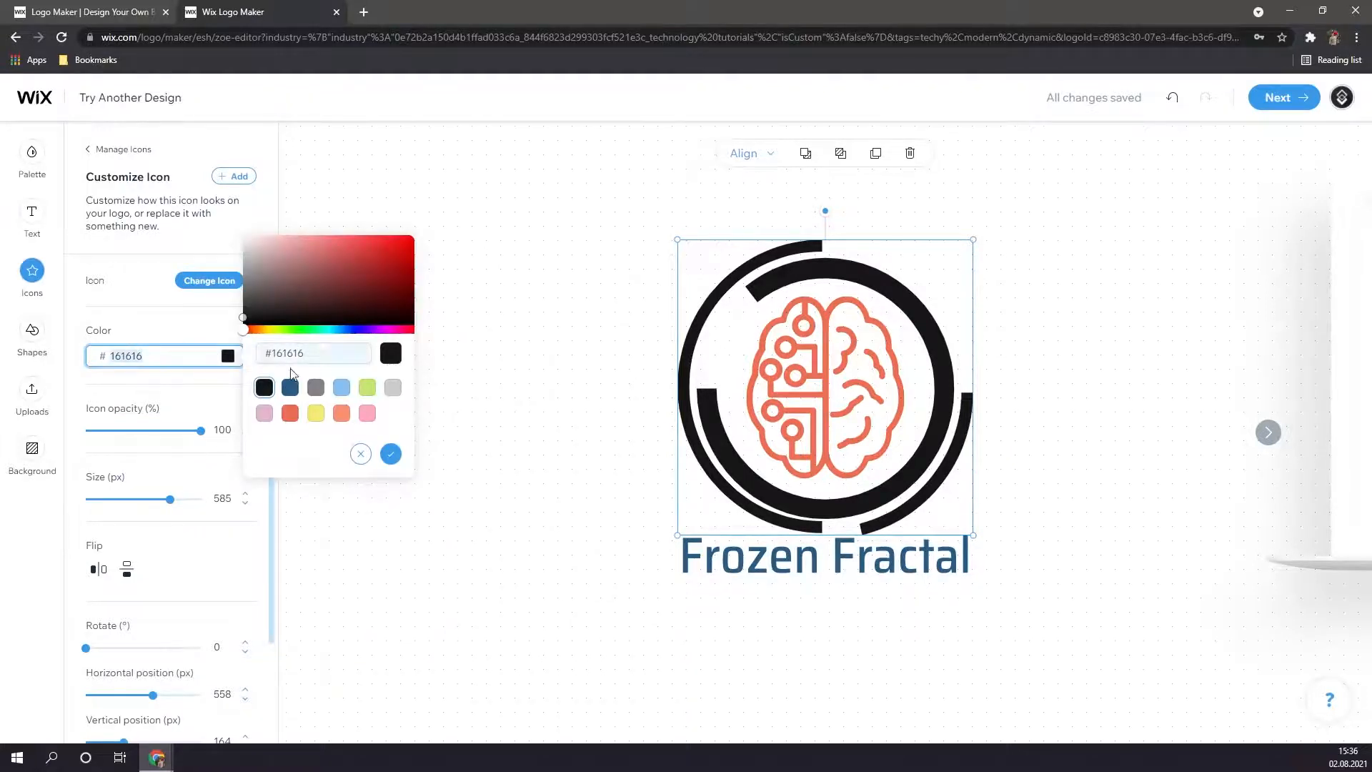
left_click(290, 388)
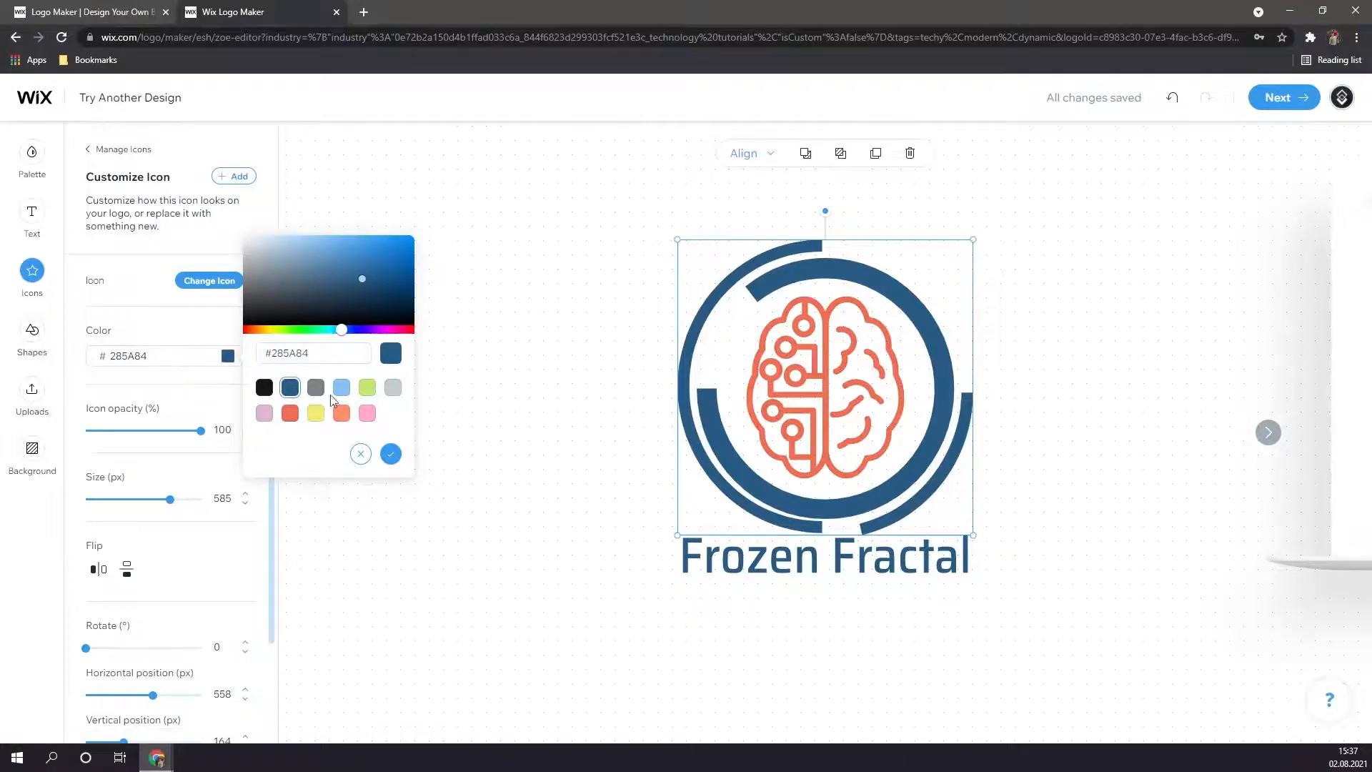
left_click(342, 414)
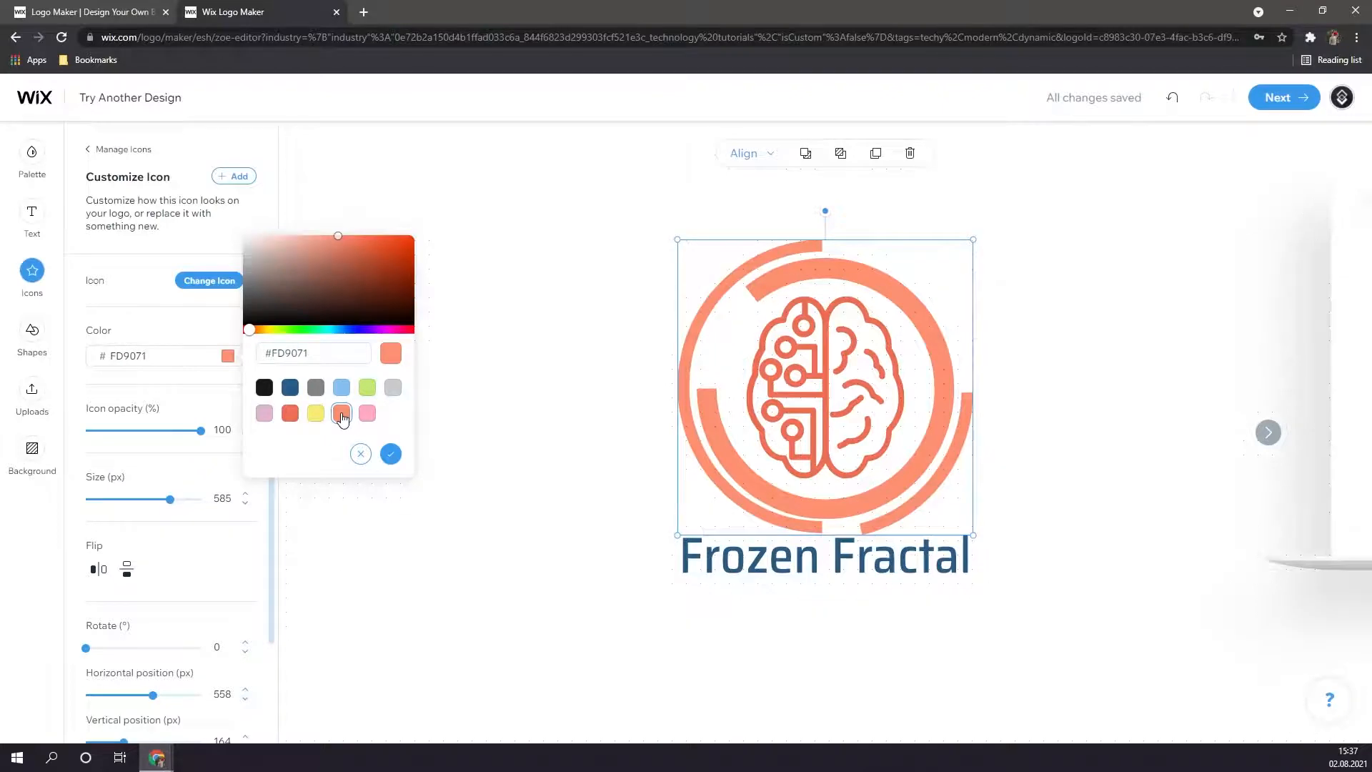
left_click(457, 398)
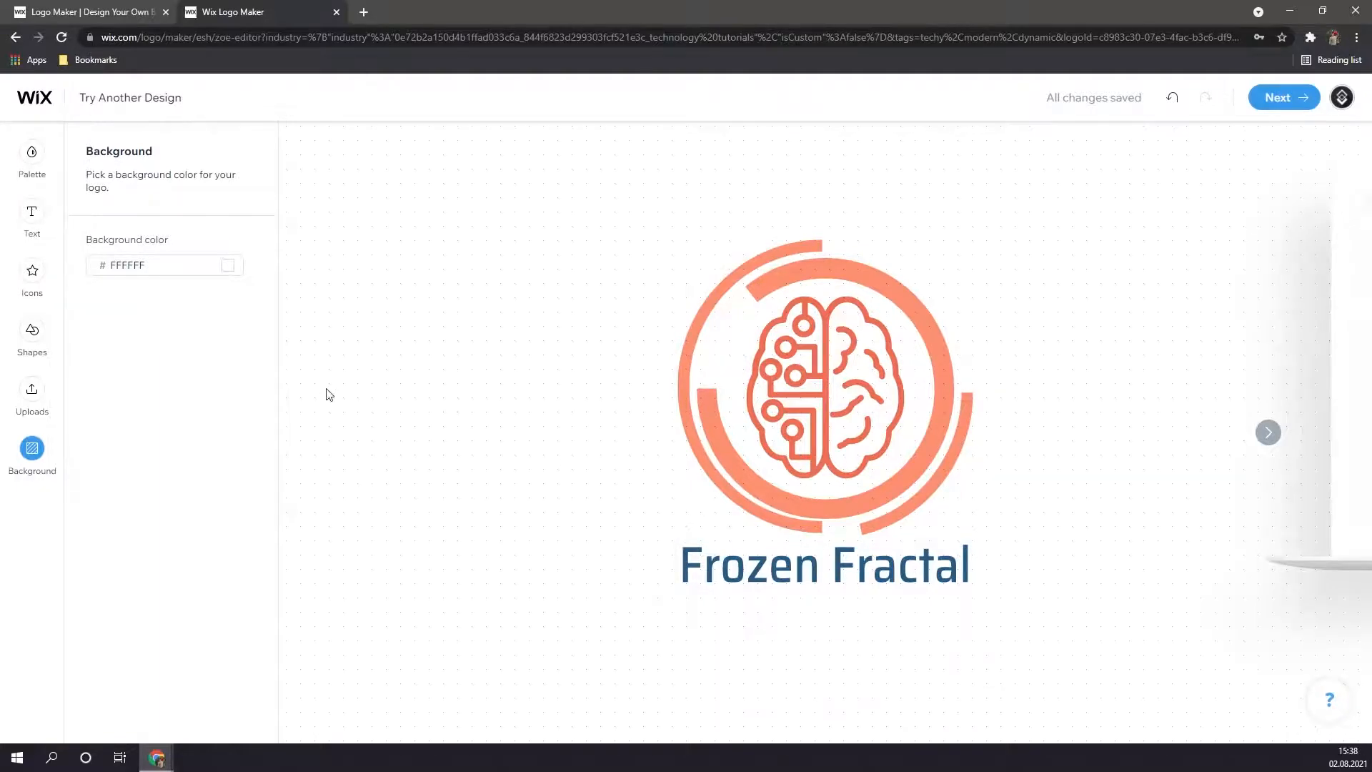
Move the whole logo toward the left of the canvas and place the Frozen Fractal text to the right of the ring icon
key("ctrl+minus")
key("ctrl+minus")
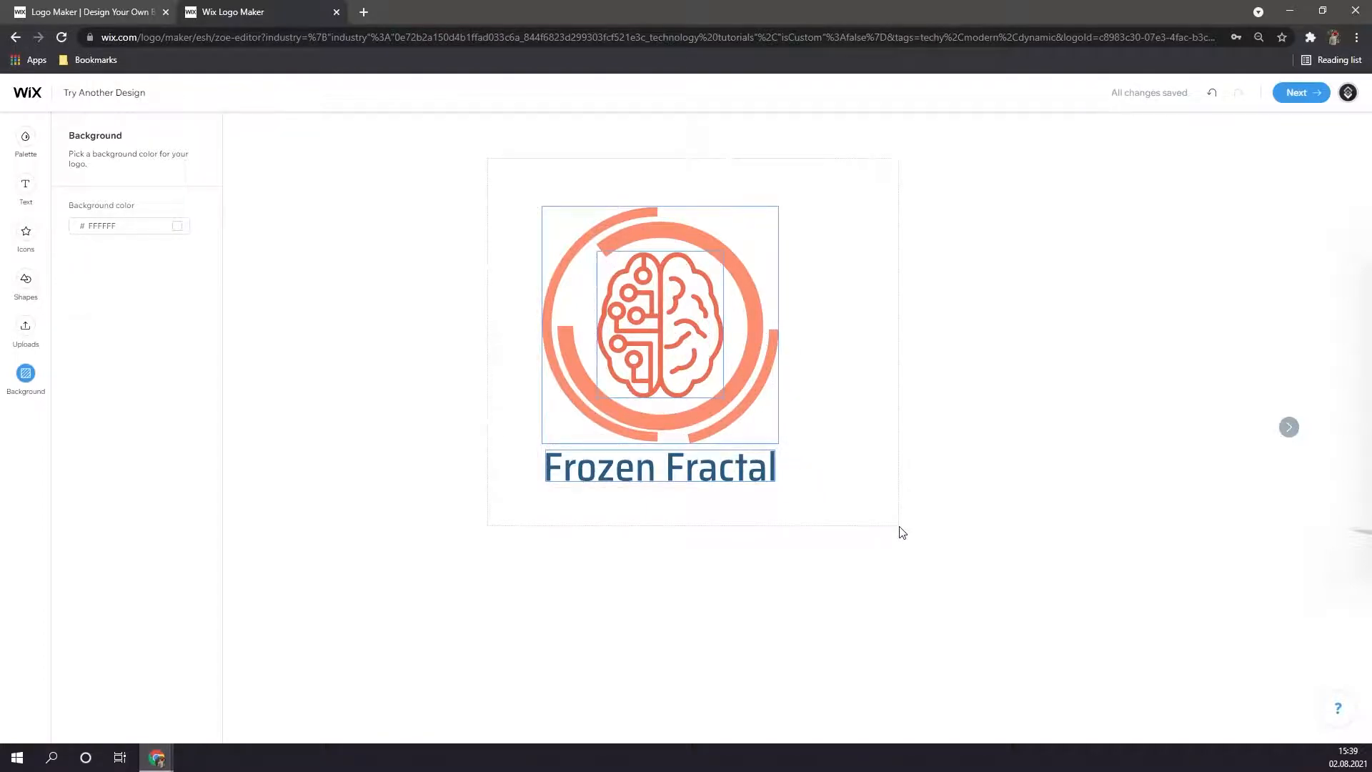
left_click_drag(899, 527, 900, 529)
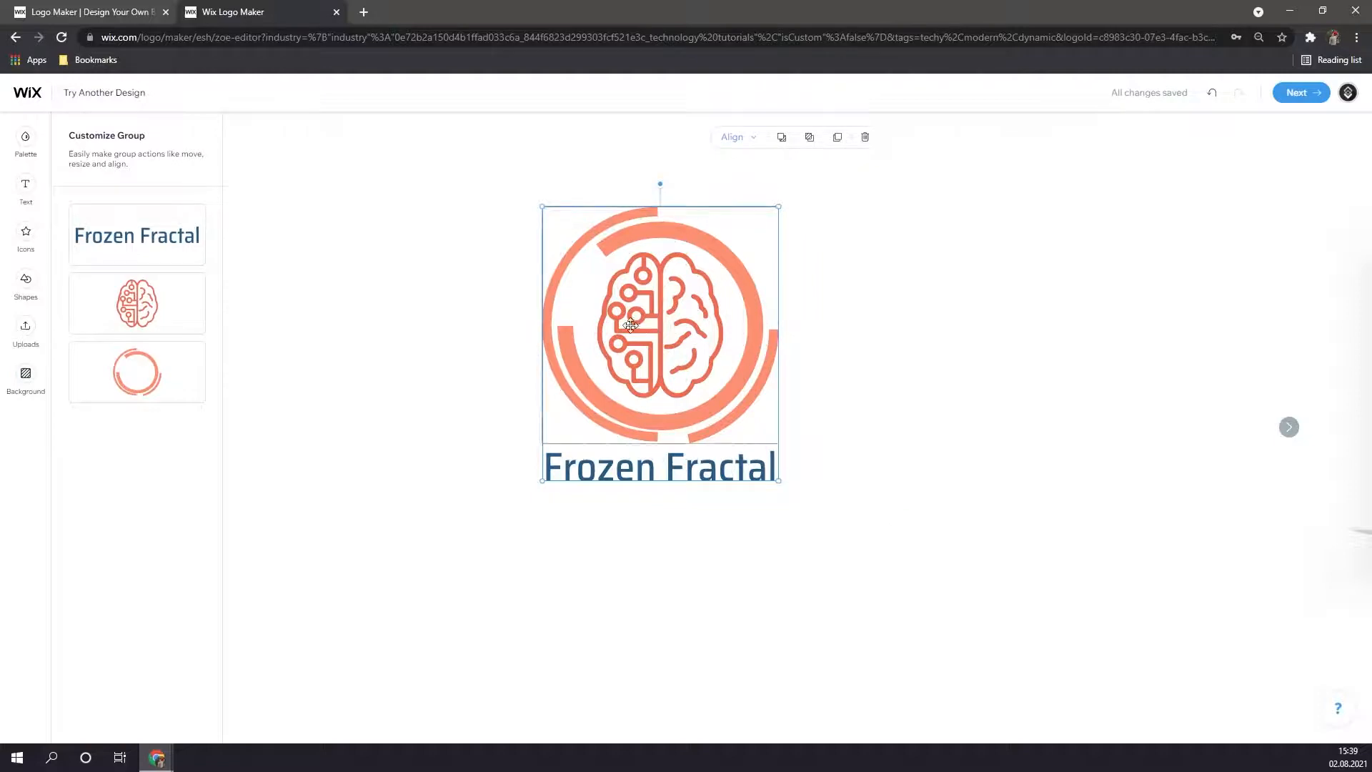
left_click_drag(630, 325, 431, 328)
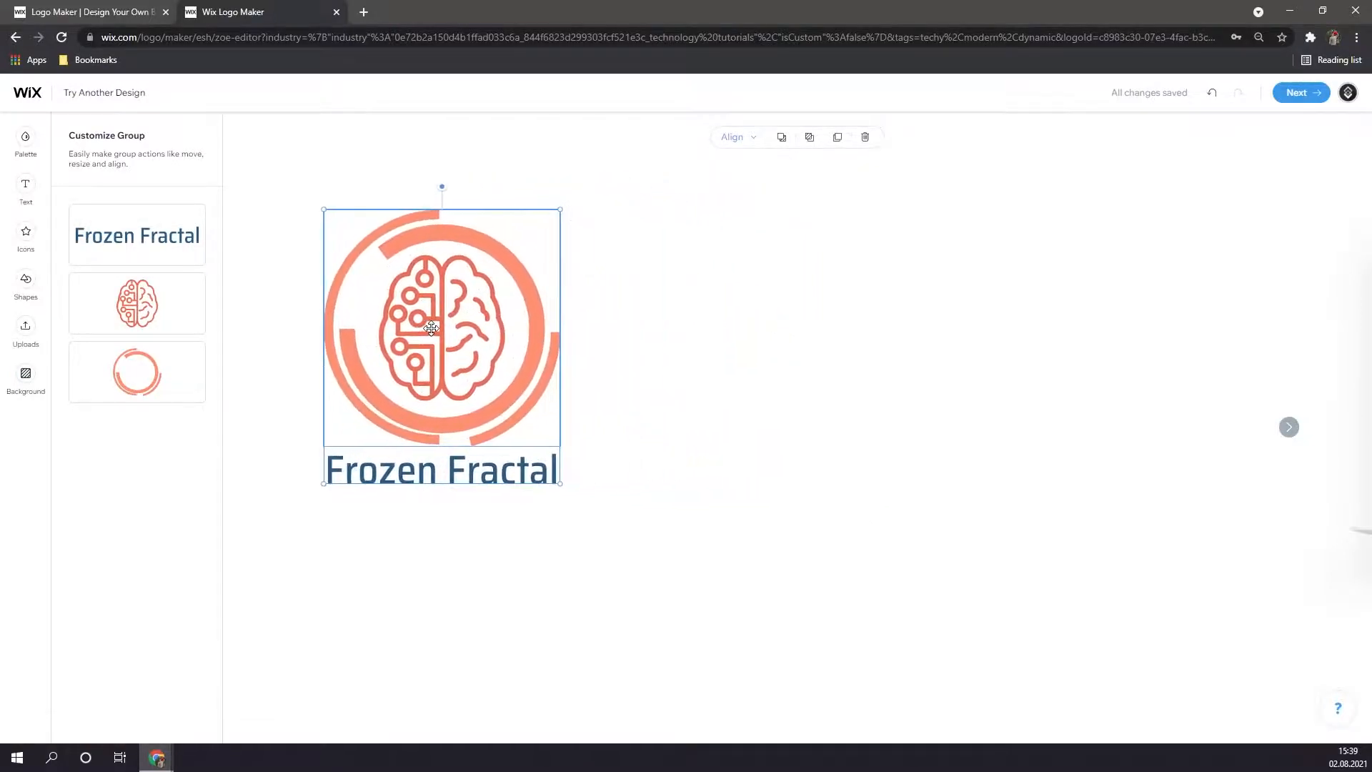
left_click(861, 340)
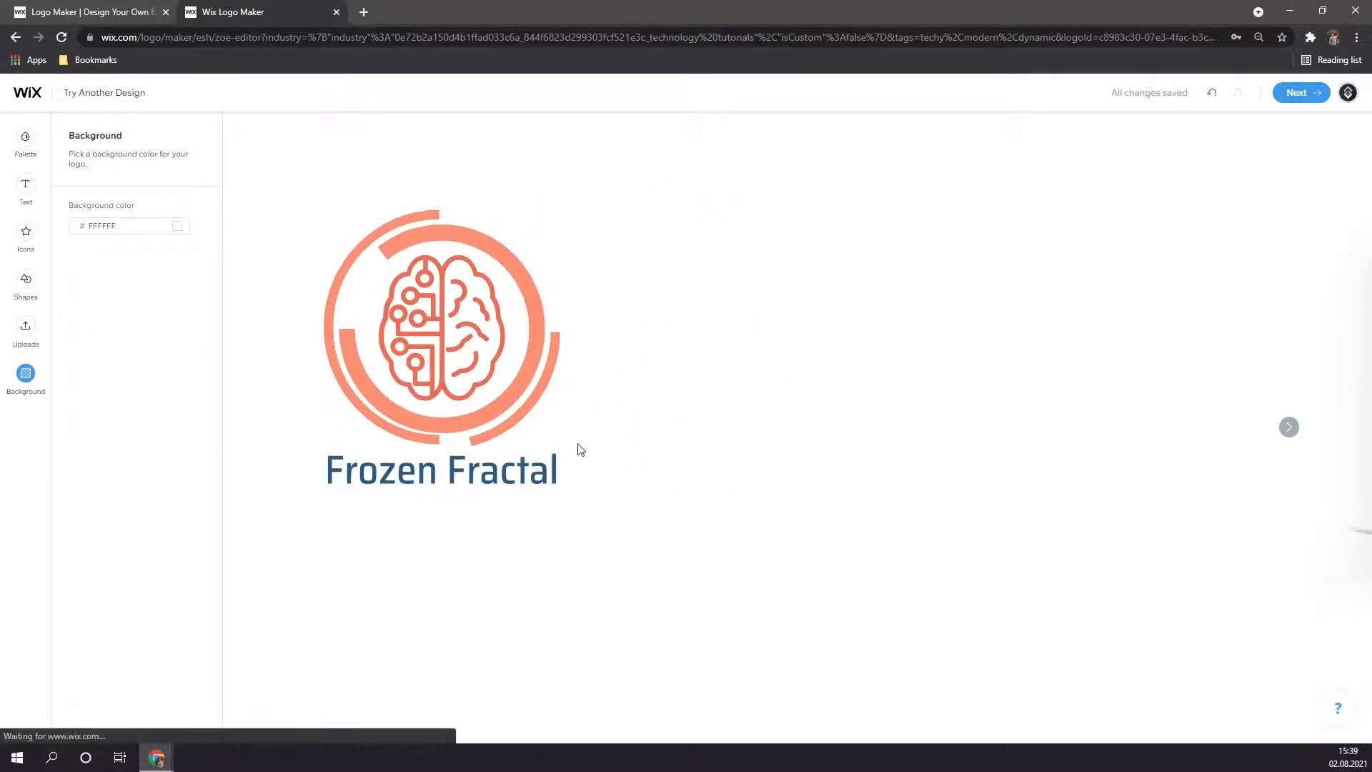
left_click_drag(526, 446, 791, 292)
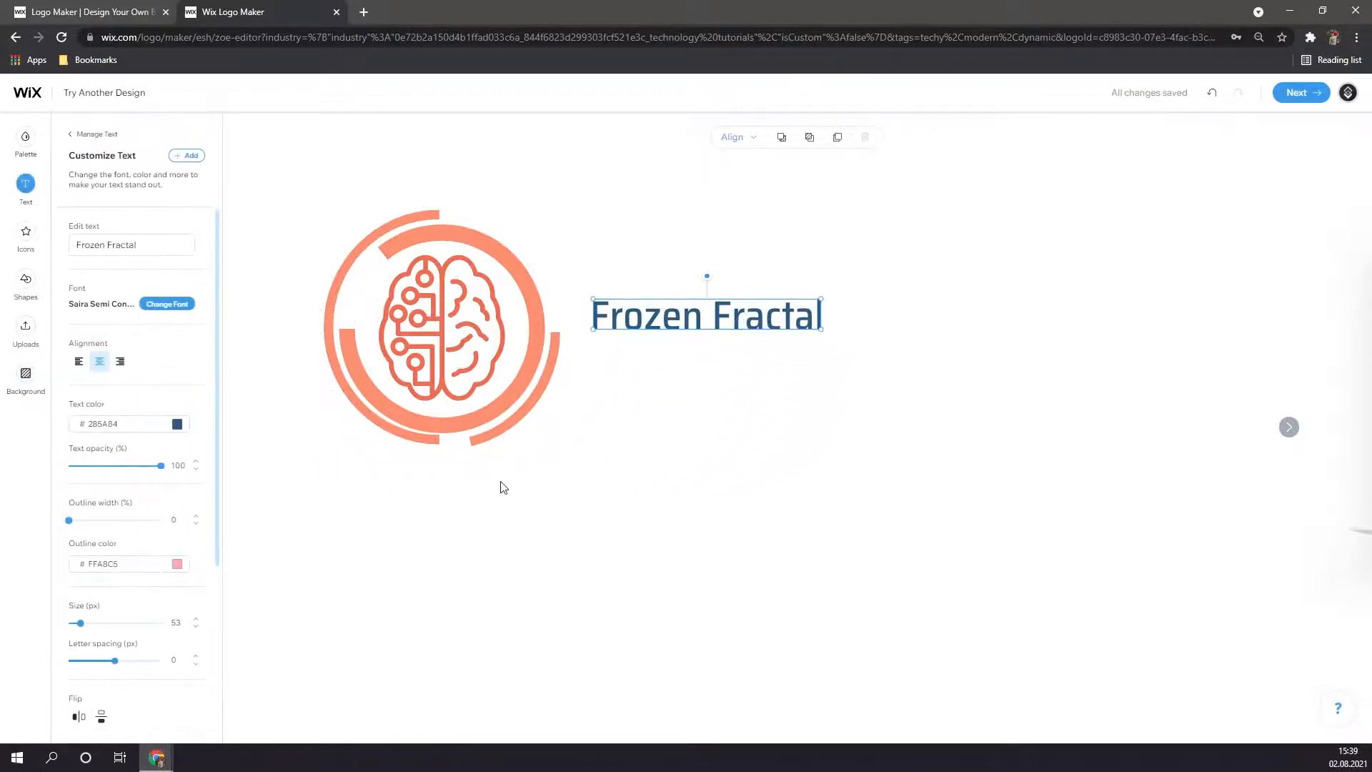
Left-align the Frozen Fractal text and break it into two lines, one word per line
left_click(79, 363)
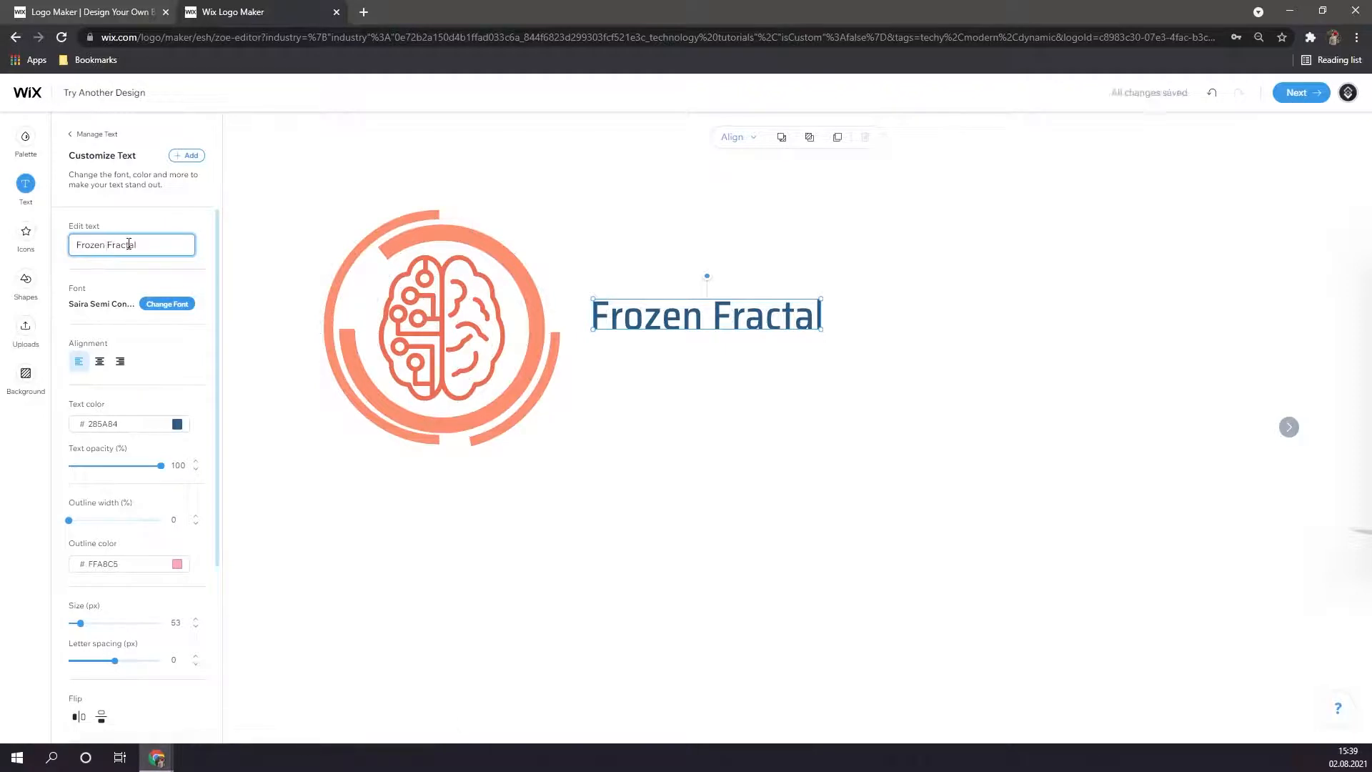
key("Return")
left_click(736, 322)
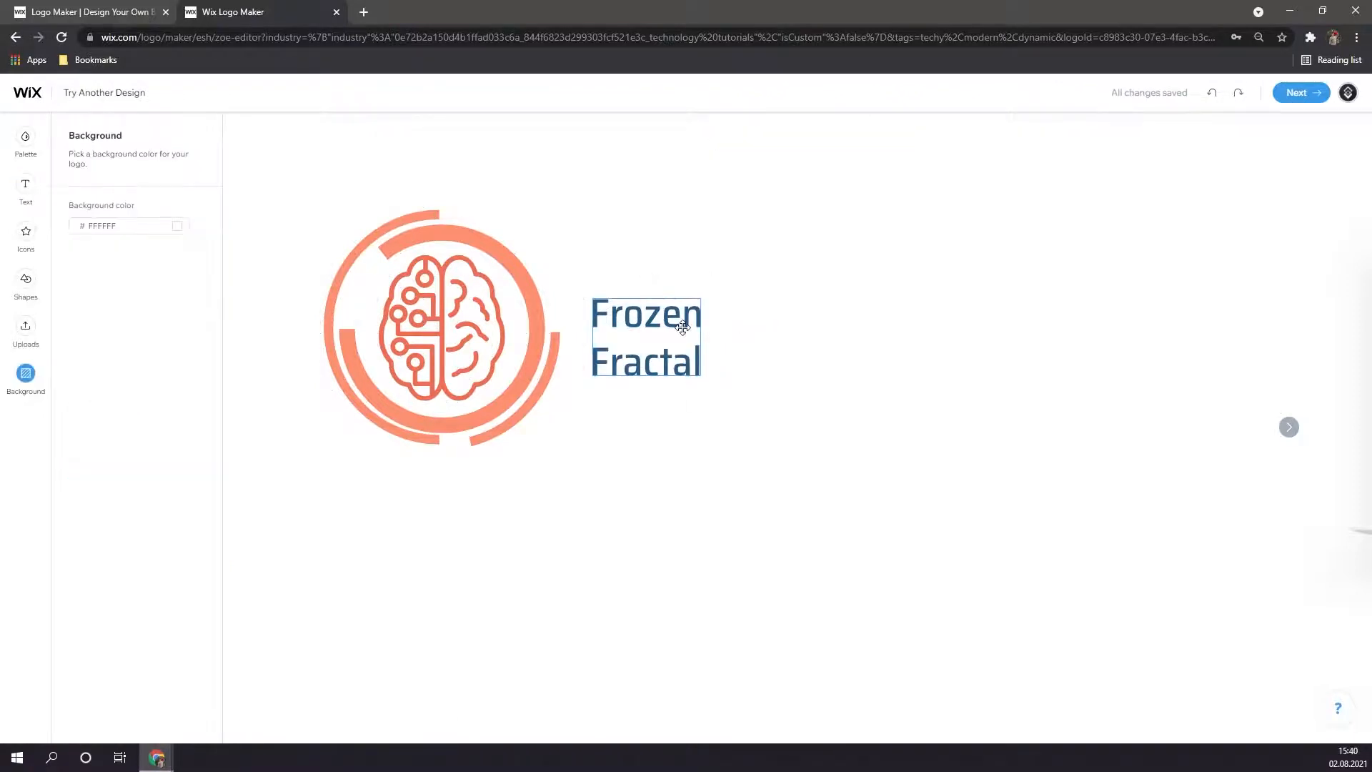
Enlarge the two-line Frozen Fractal text to about 295 px and center it vertically beside the ring icon
left_click(684, 325)
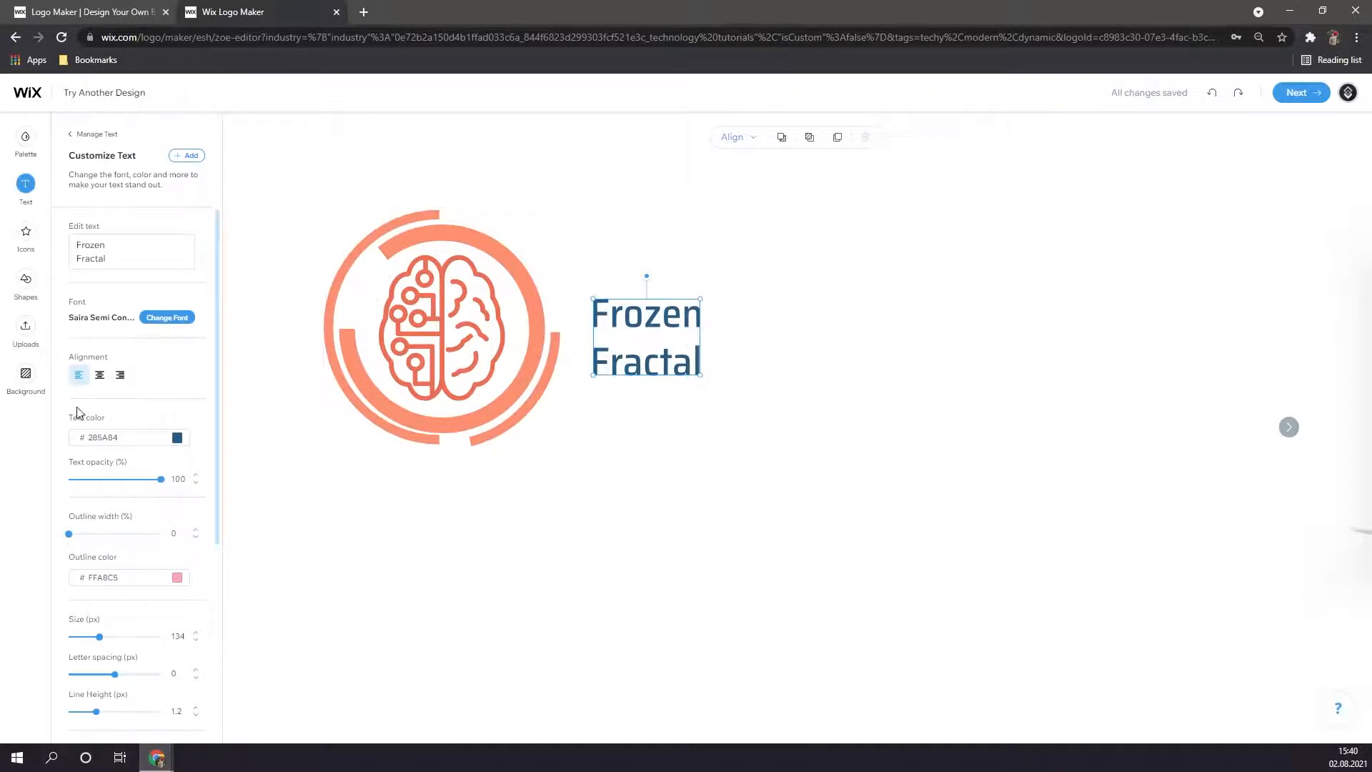
scroll(155, 475, "down", 4)
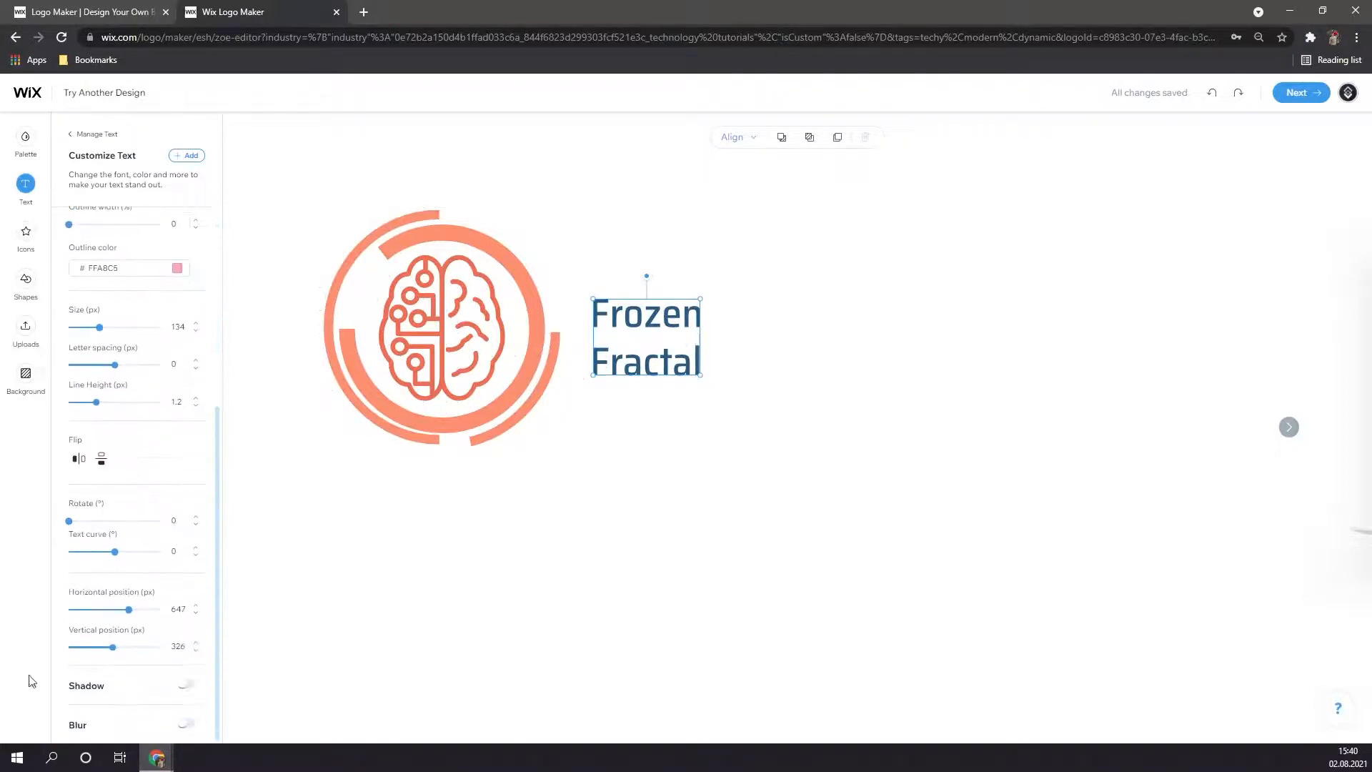
scroll(132, 526, "up", 5)
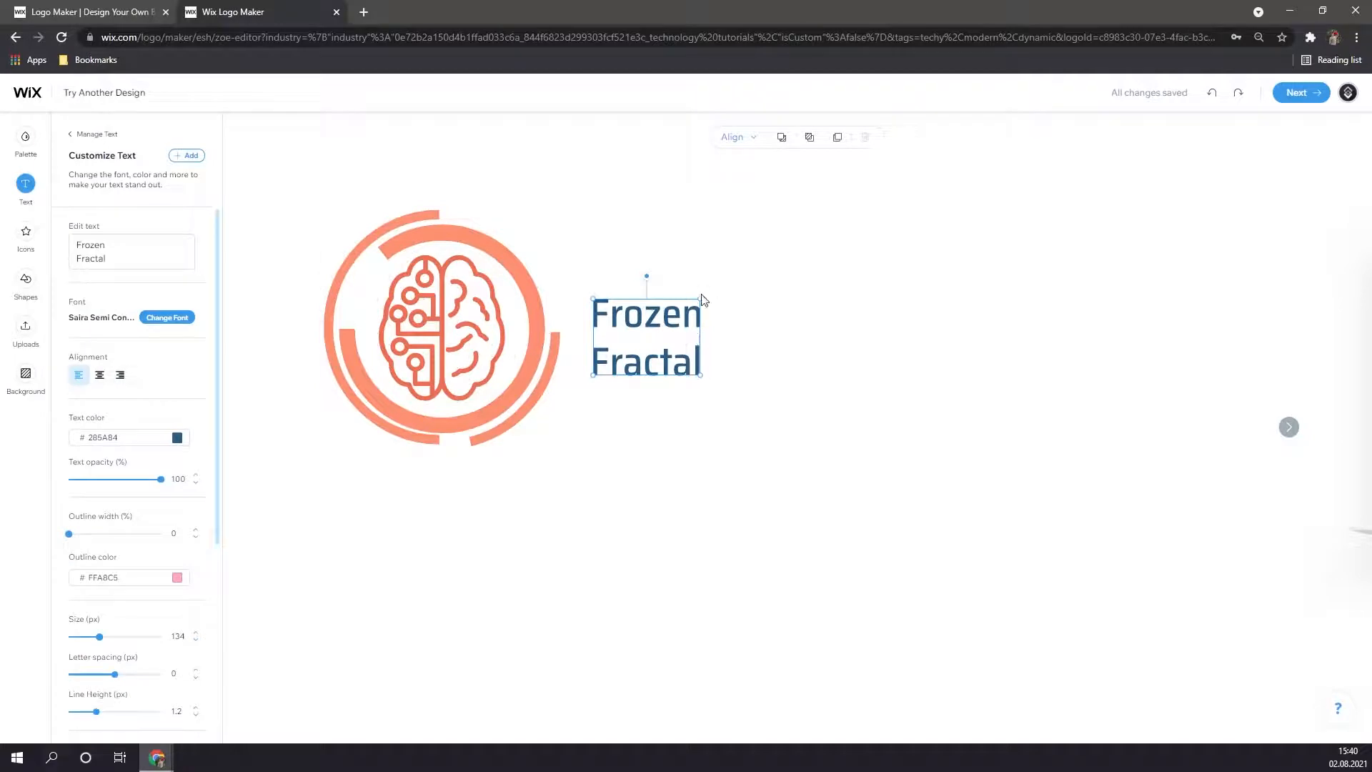
left_click_drag(700, 295, 829, 220)
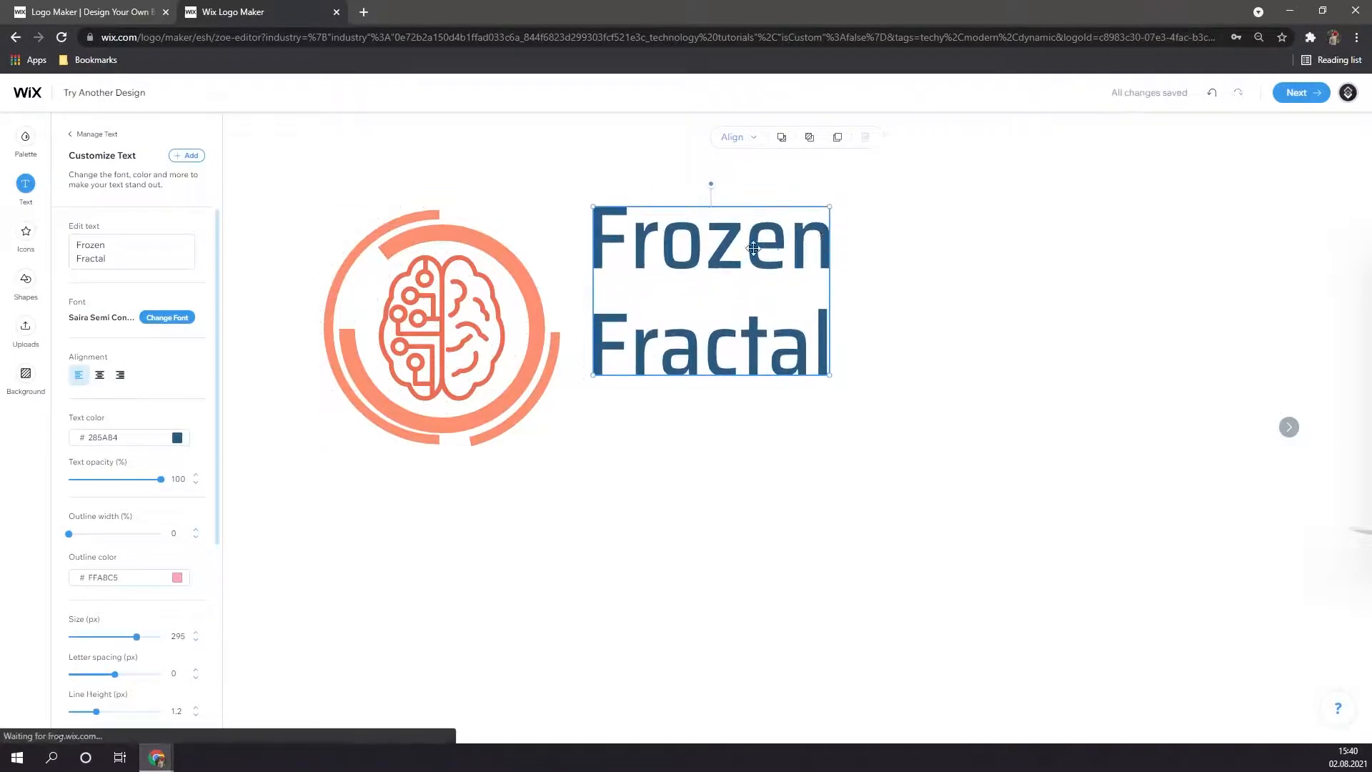
left_click_drag(723, 267, 712, 290)
left_click(723, 521)
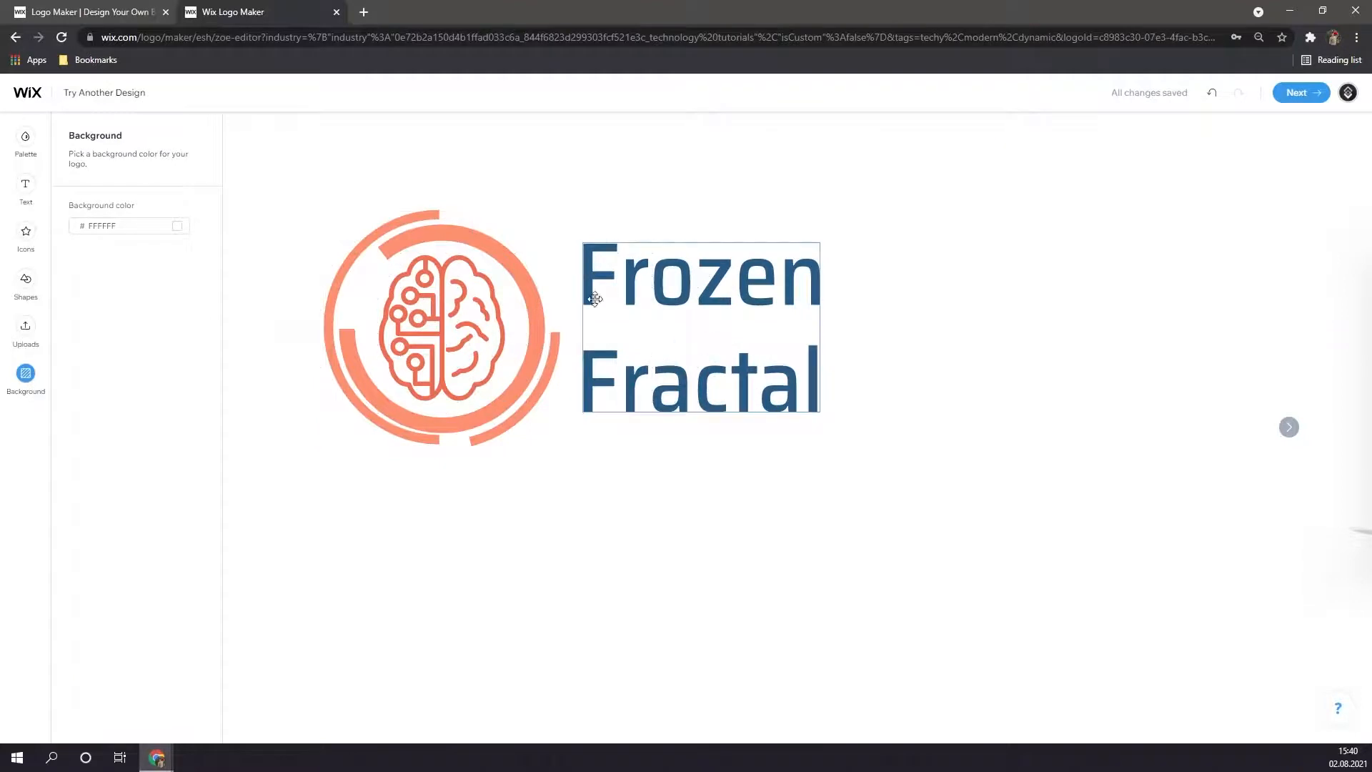
Recolor the two-line Frozen Fractal text to red-orange EF6F53
left_click(684, 377)
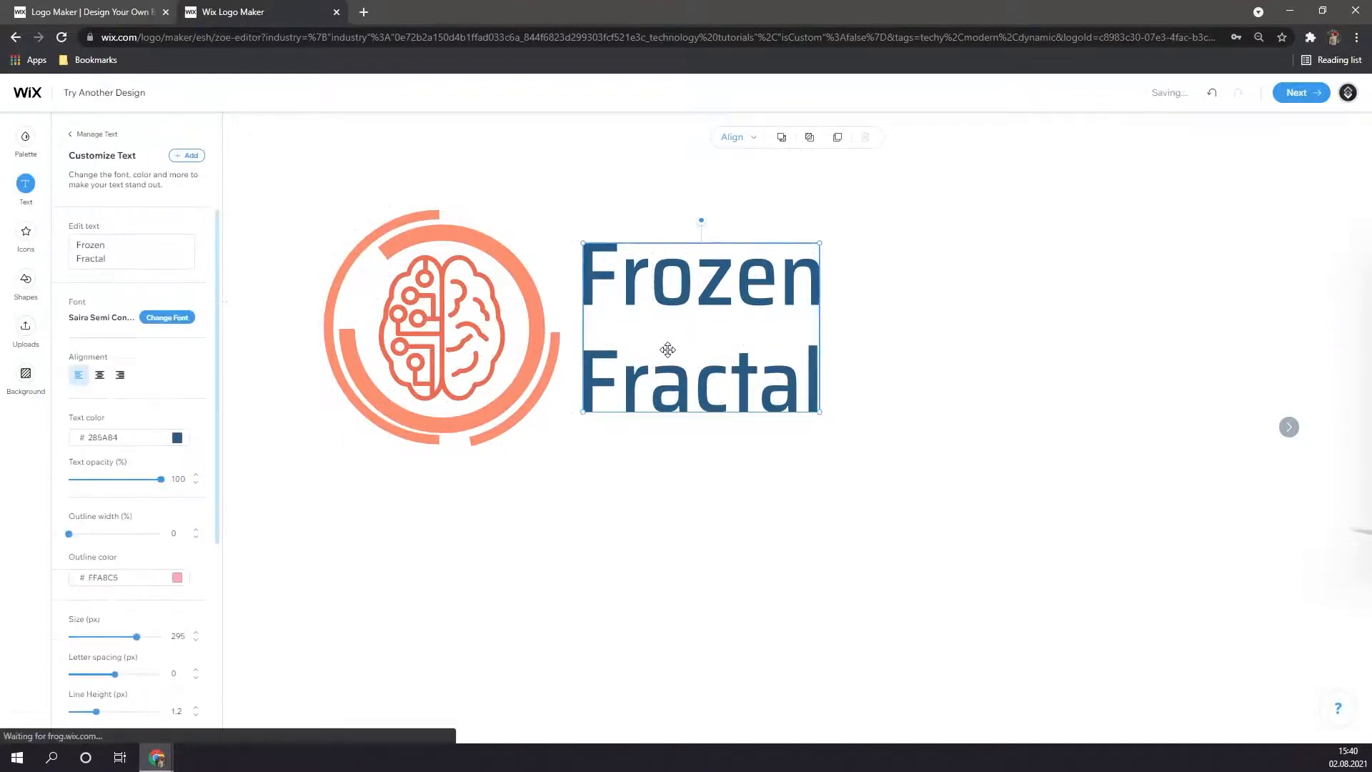
left_click(633, 571)
left_click(666, 395)
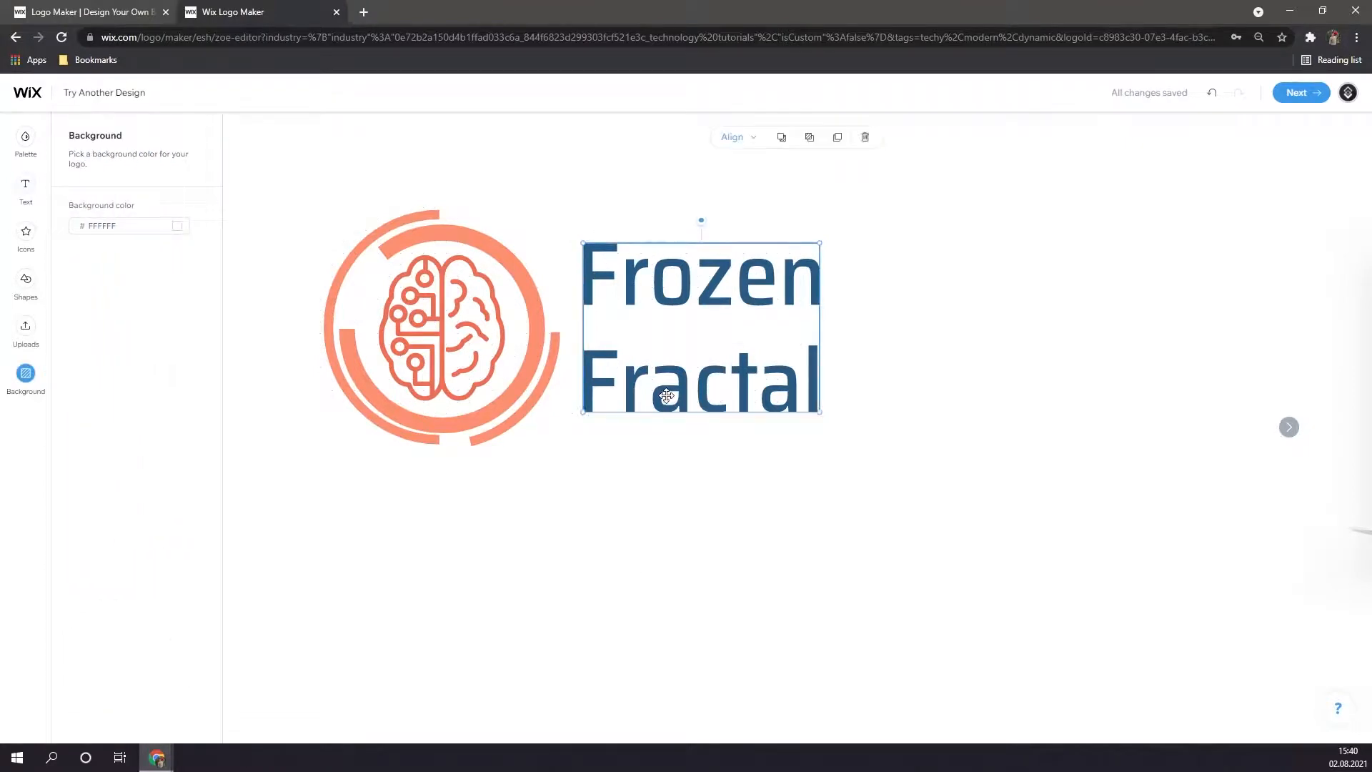
left_click(177, 438)
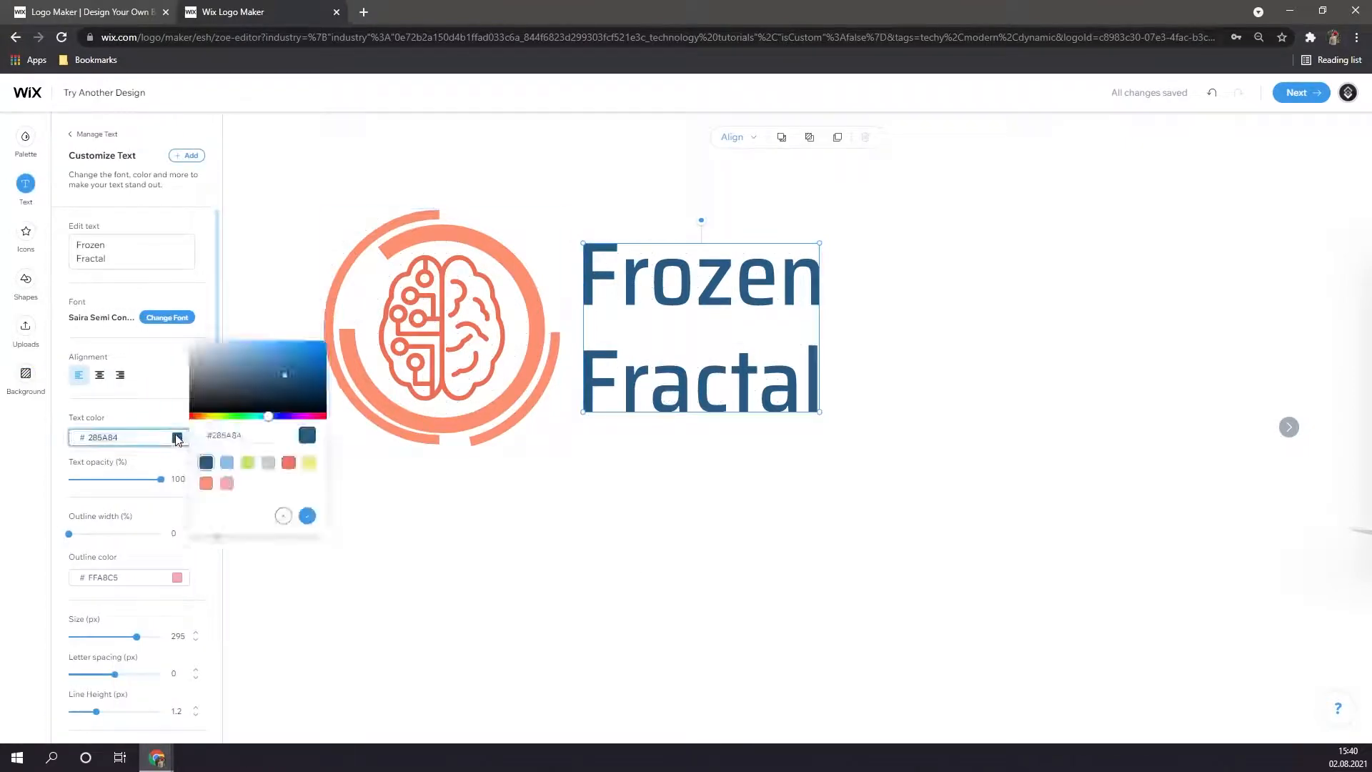
left_click(288, 463)
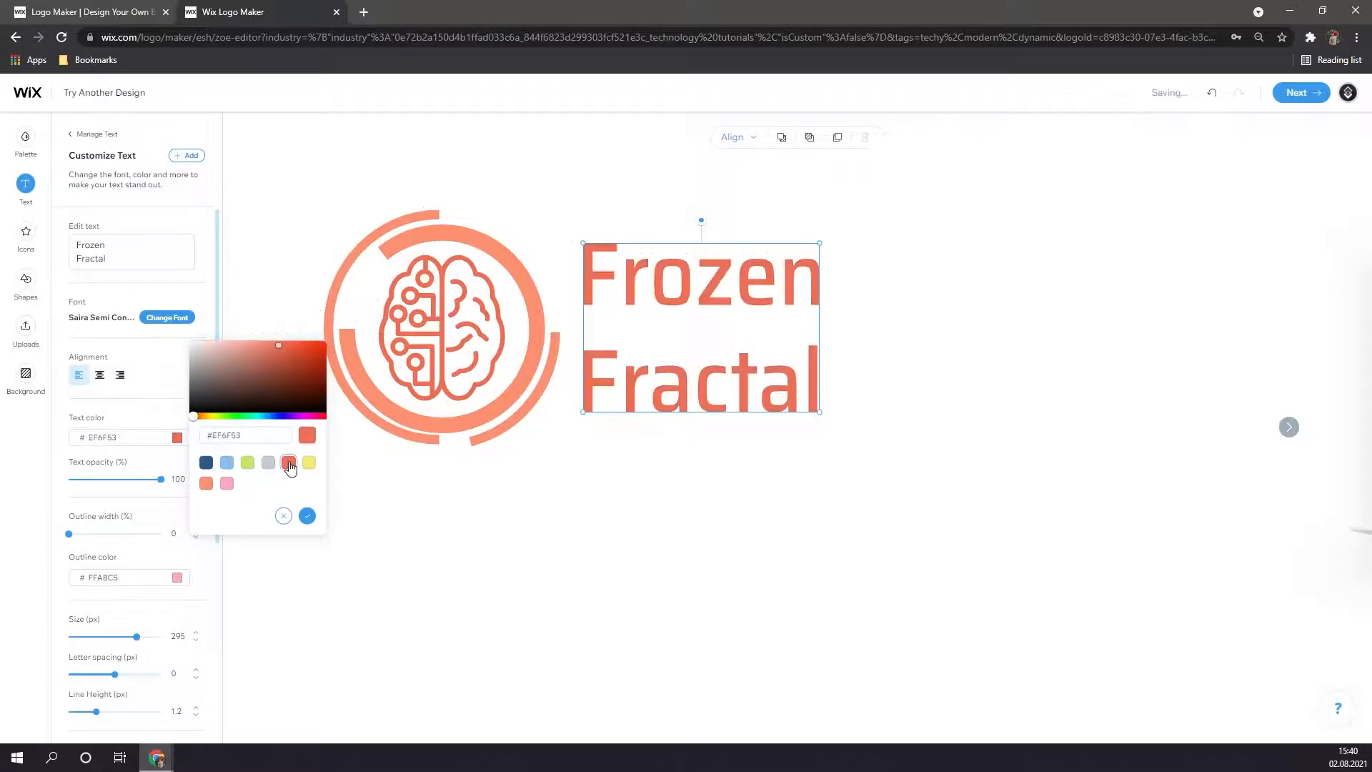
left_click(694, 523)
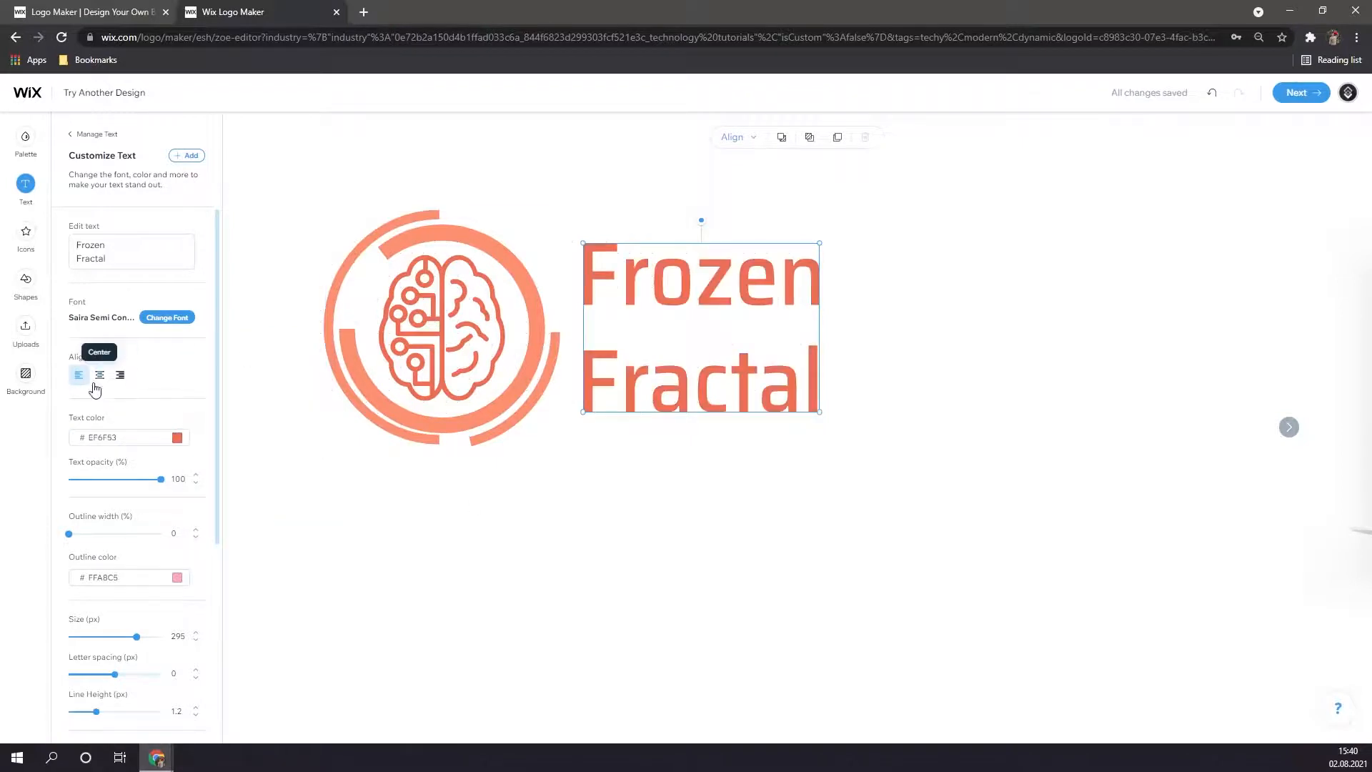
Browse the available fonts for the Frozen Fractal text
left_click(167, 317)
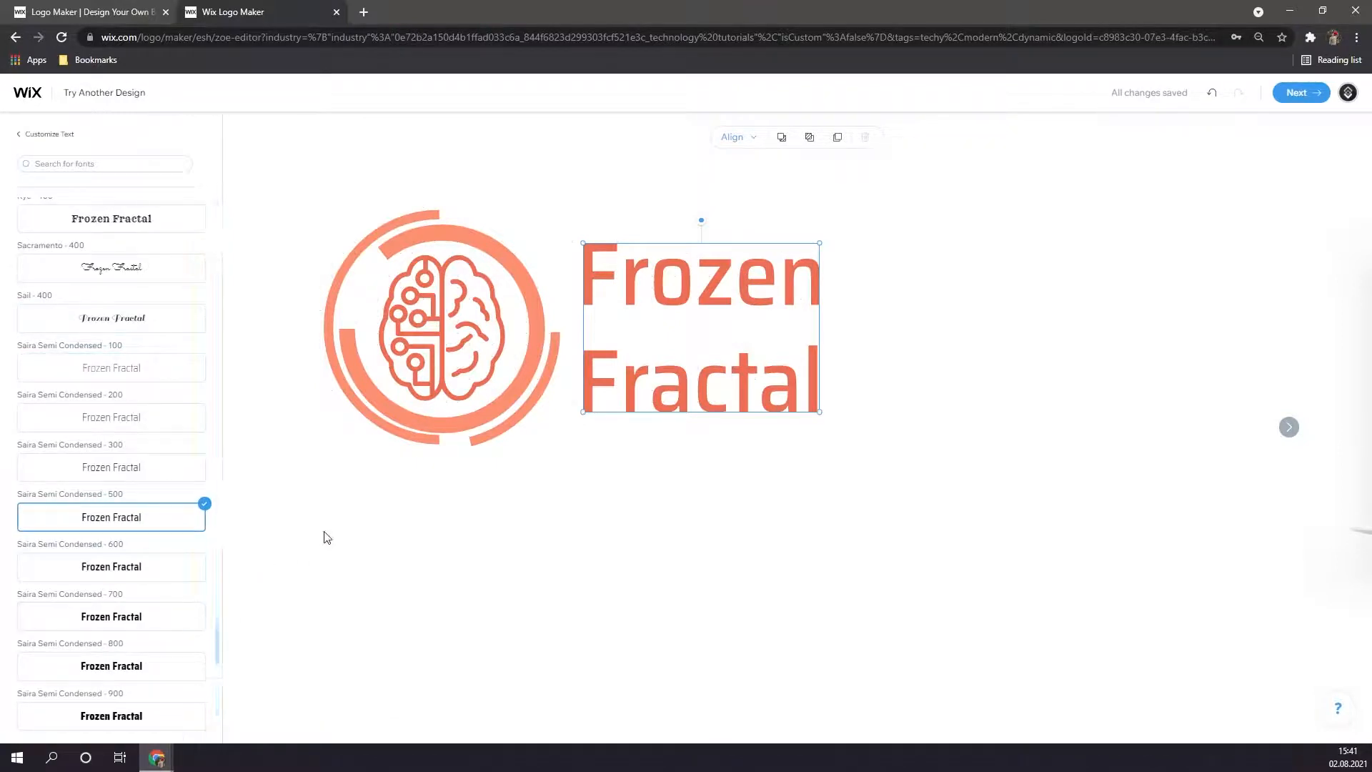
left_click(453, 496)
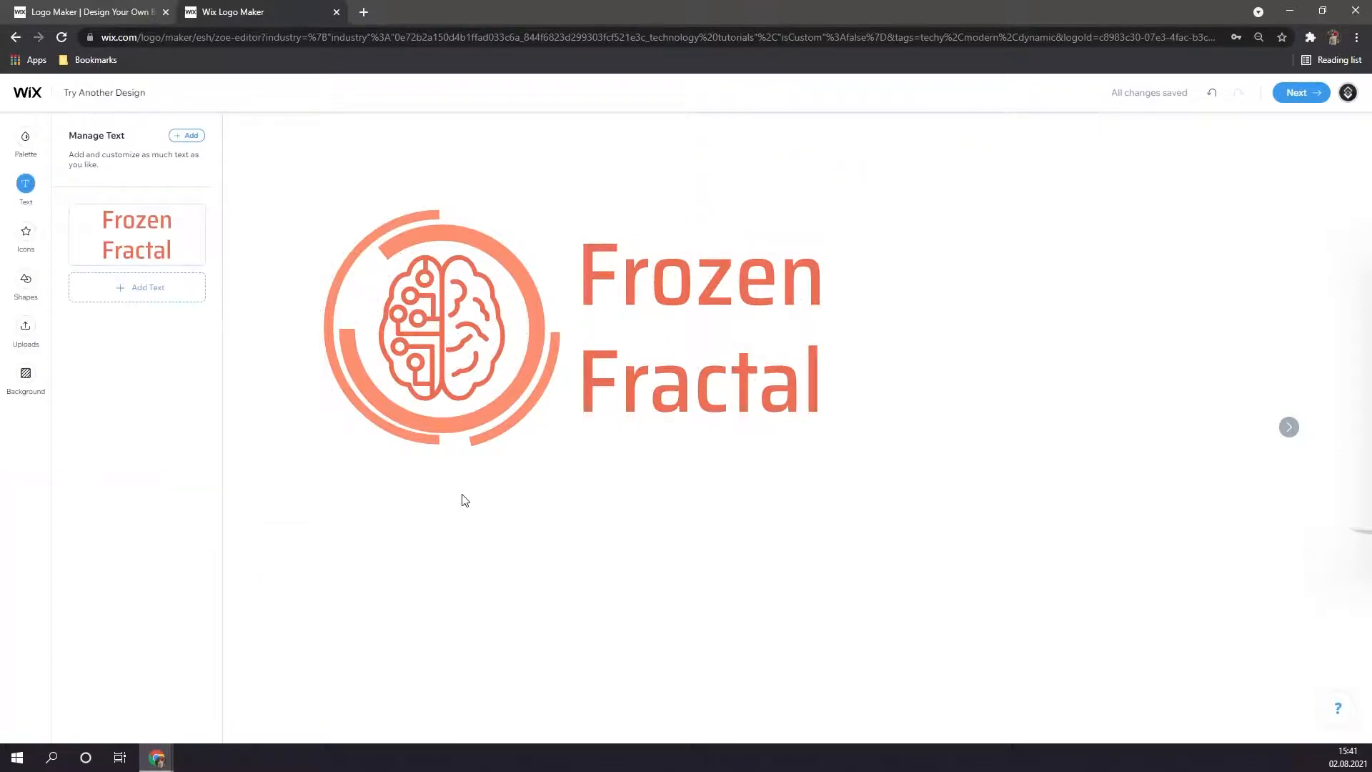
left_click(616, 389)
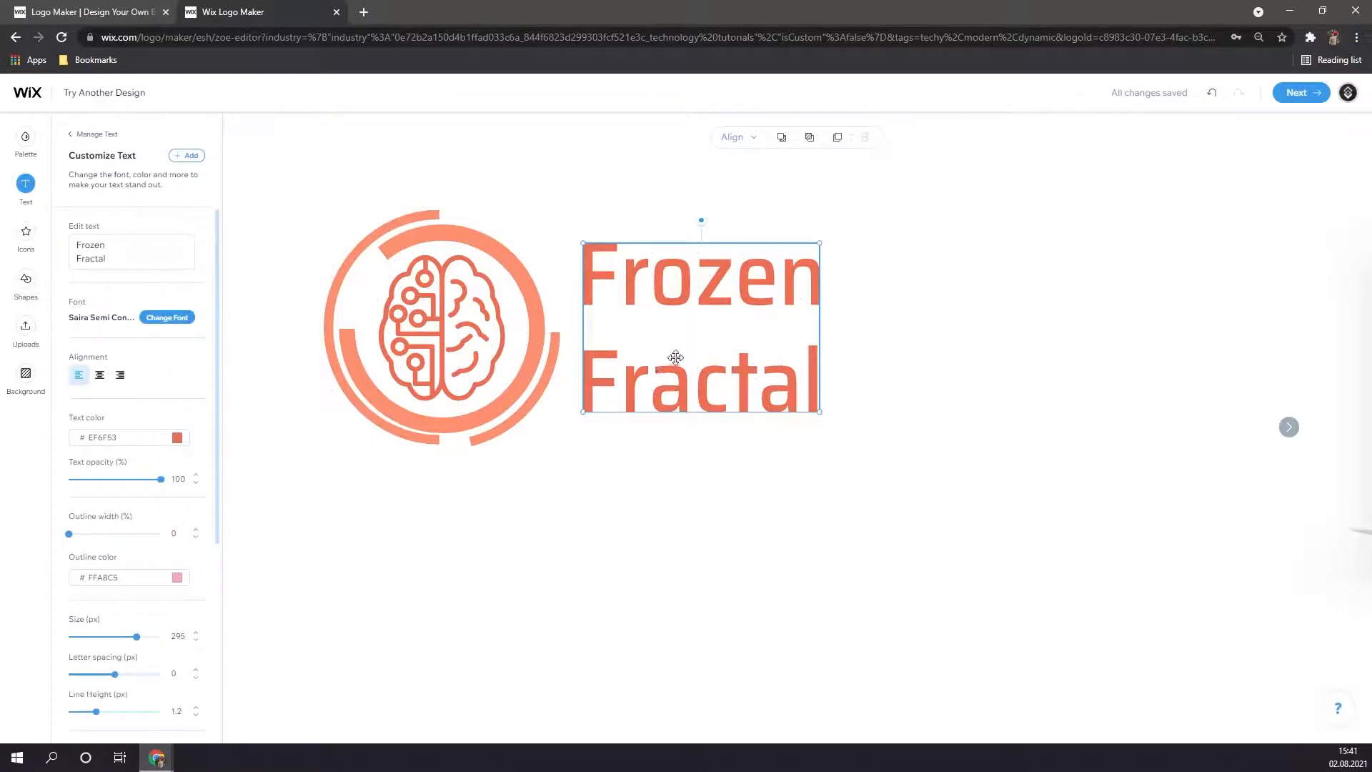
left_click(154, 317)
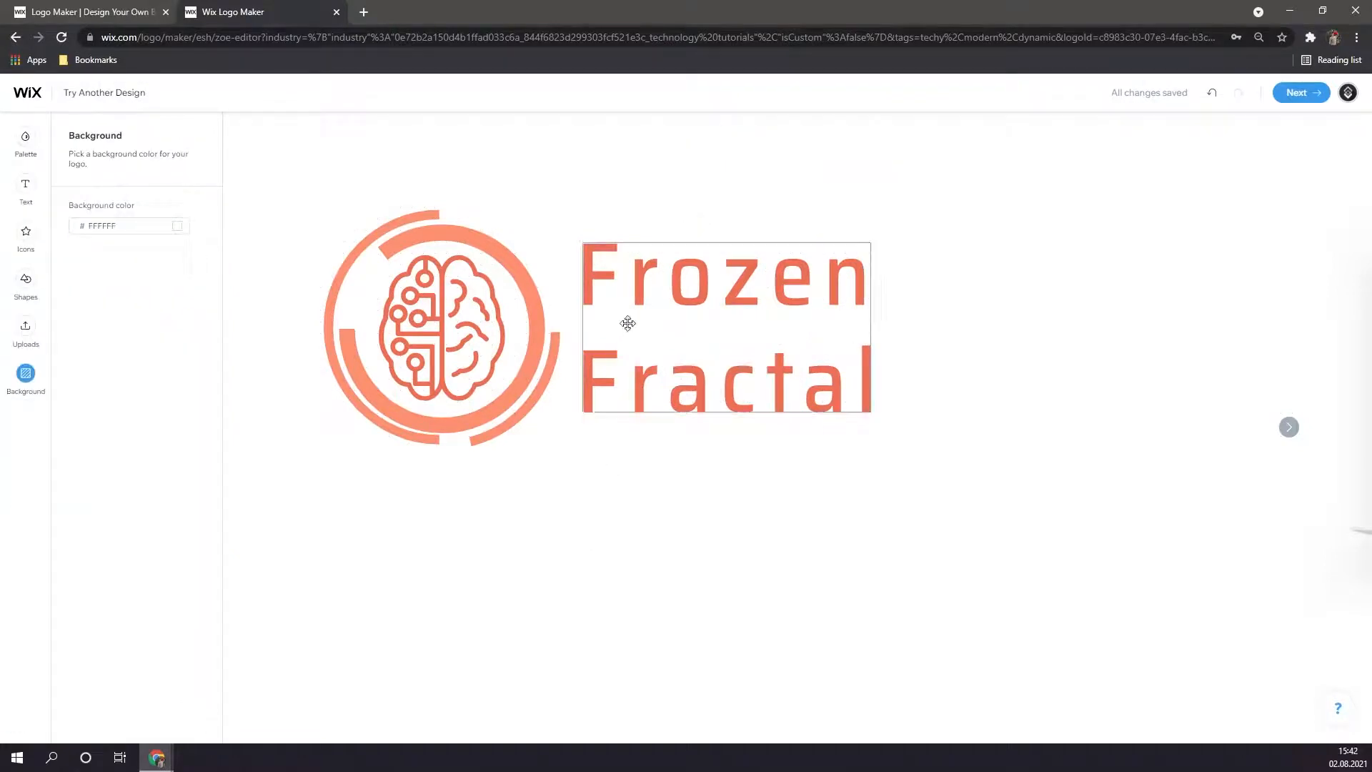
Widen the letter spacing of the Frozen Fractal text slightly
left_click(706, 305)
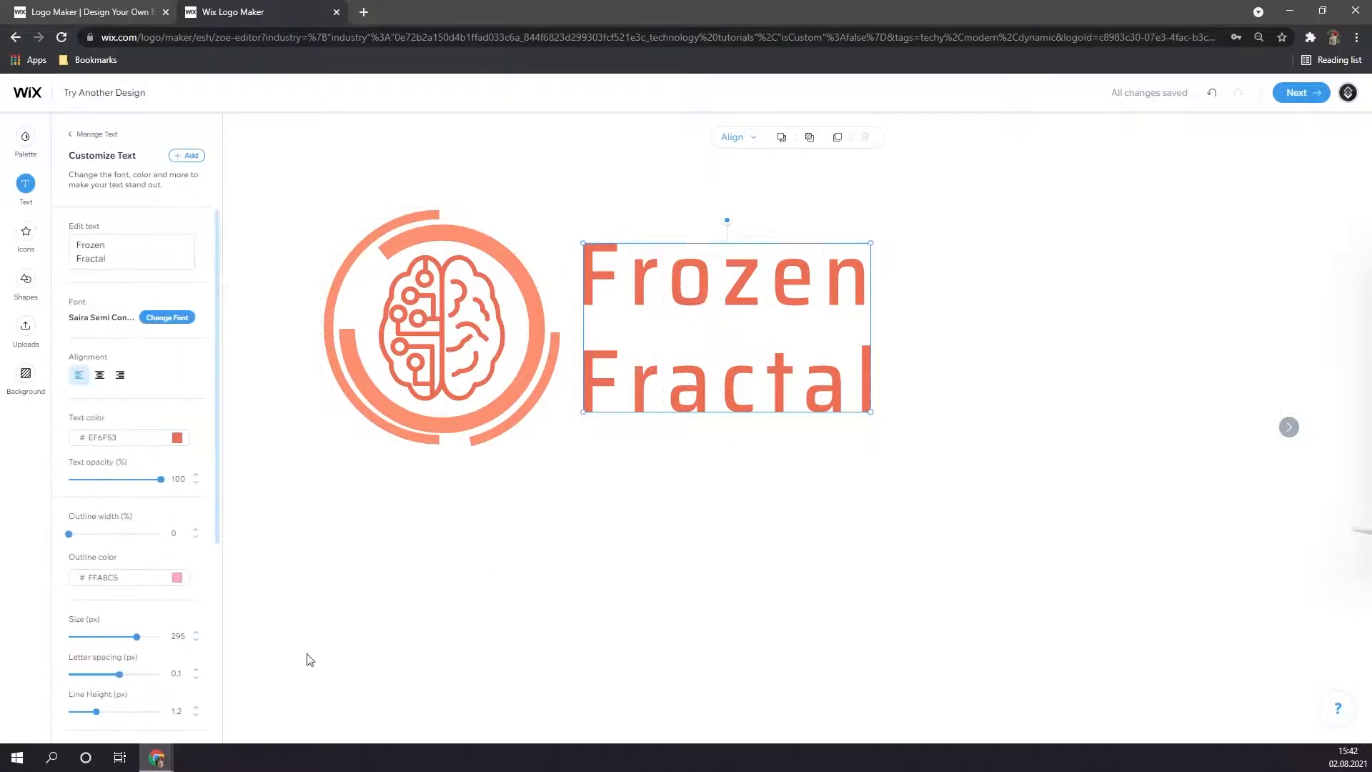
scroll(122, 560, "down", 1)
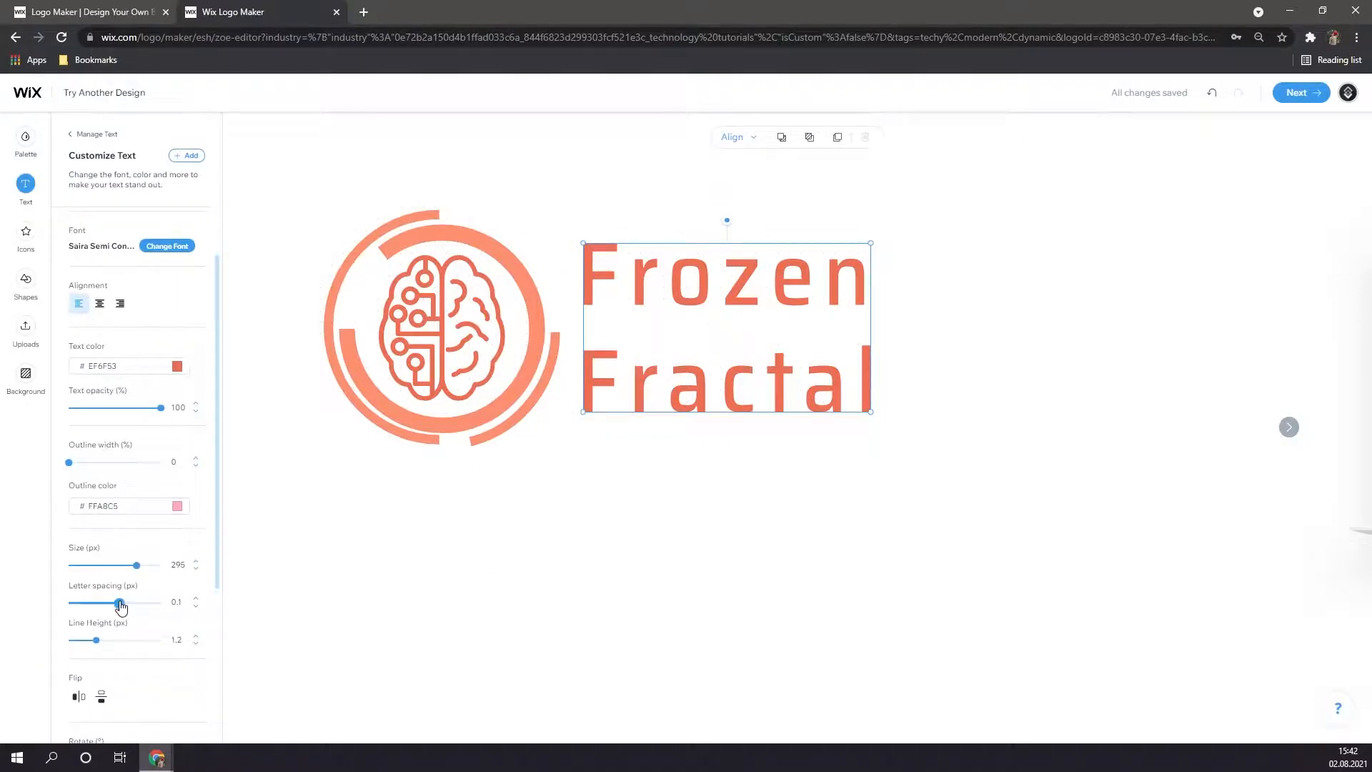
left_click_drag(120, 606, 128, 604)
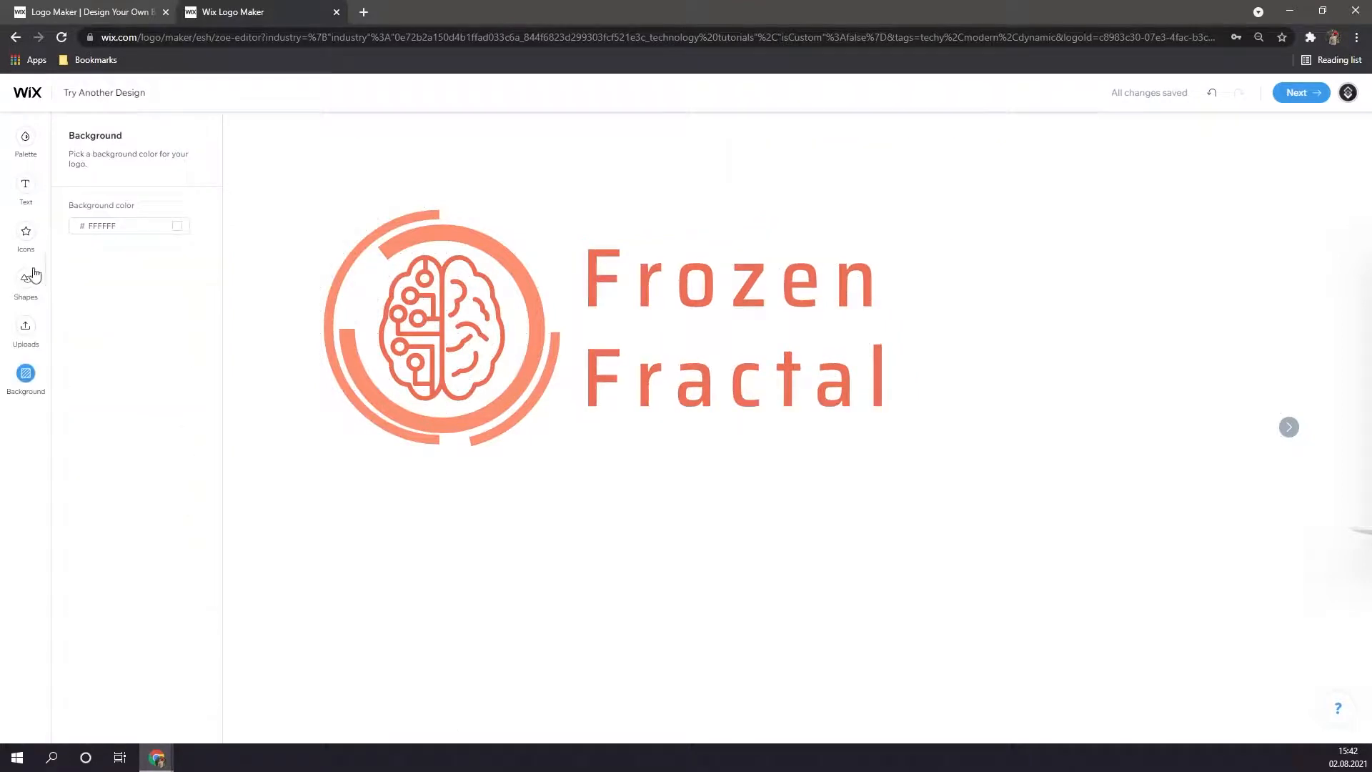
Try adding a circle shape to the logo, then delete it
left_click(27, 283)
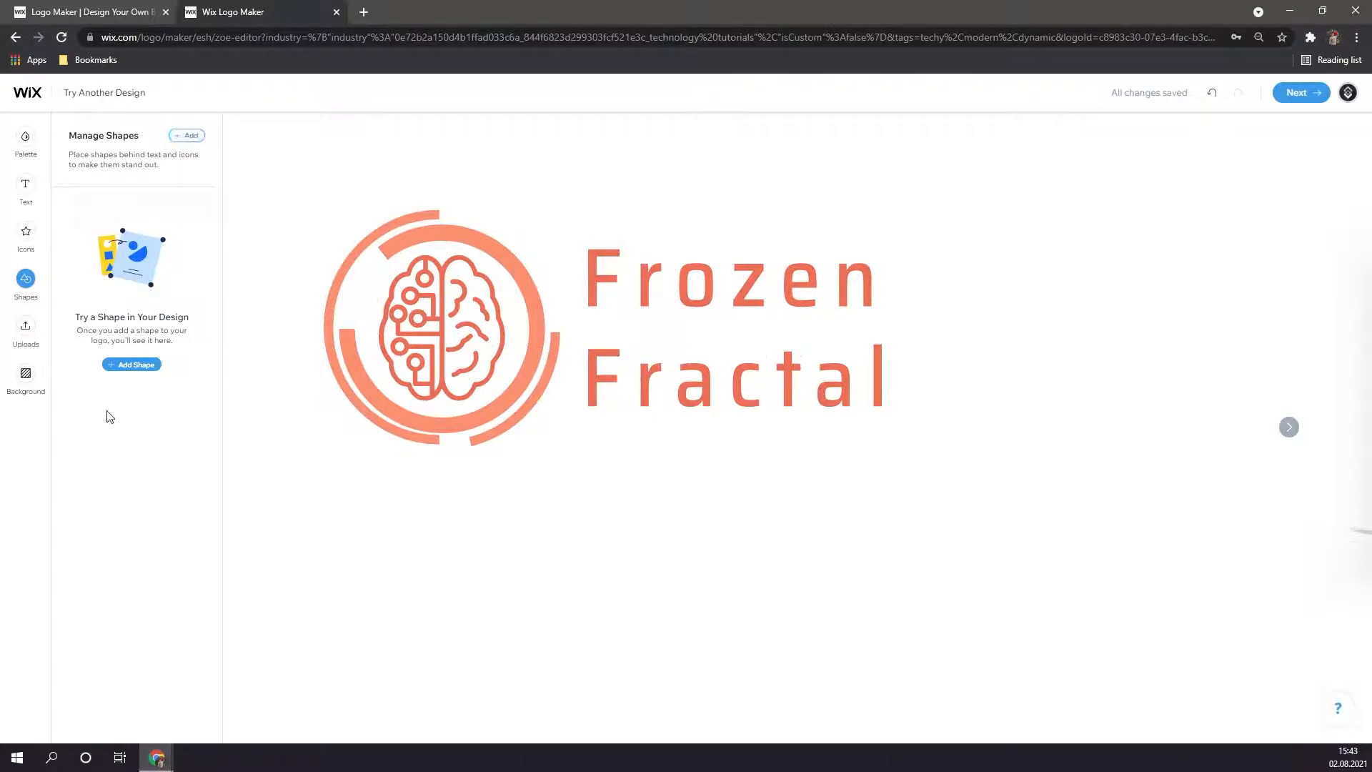
left_click(138, 374)
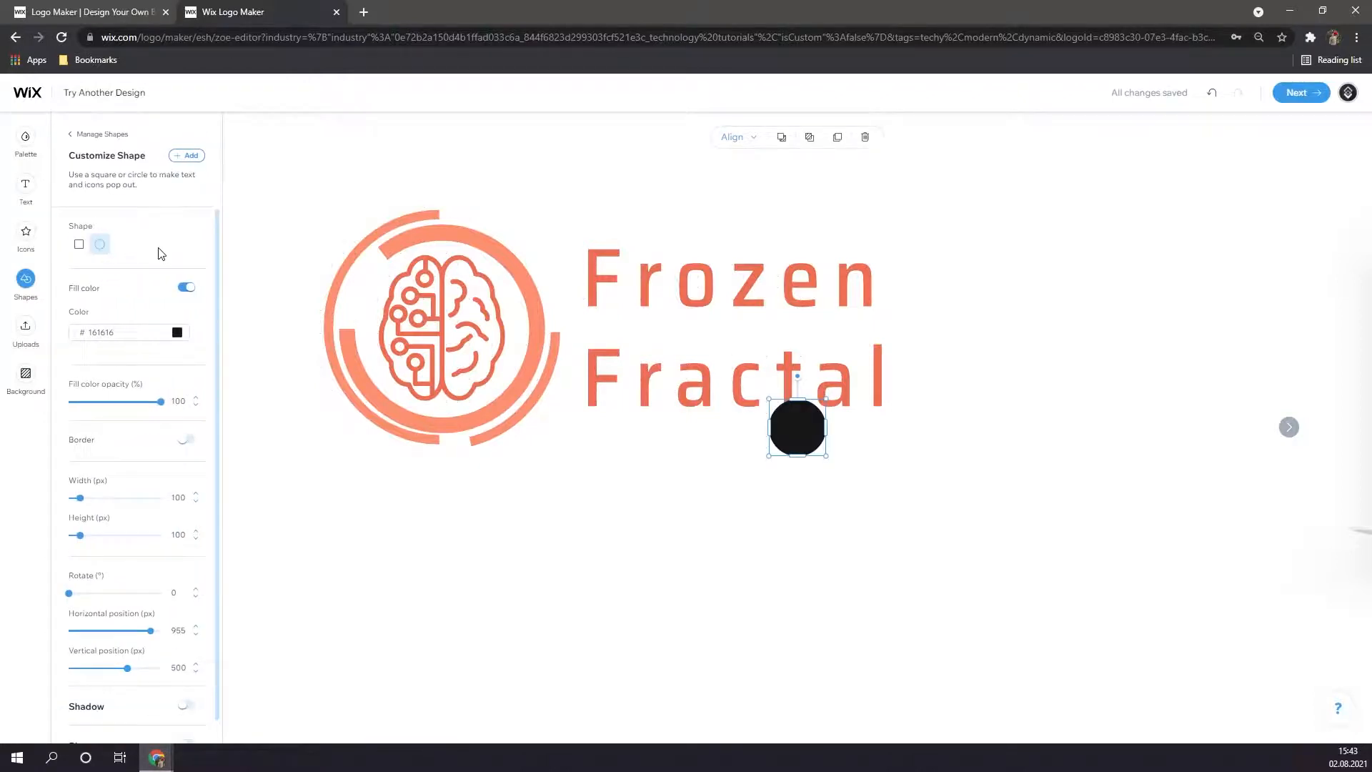
left_click(101, 246)
key("Delete")
Add a square shape and reshape it into a vertical bar about 21 by 372 px between the ring icon and the text
left_click(131, 370)
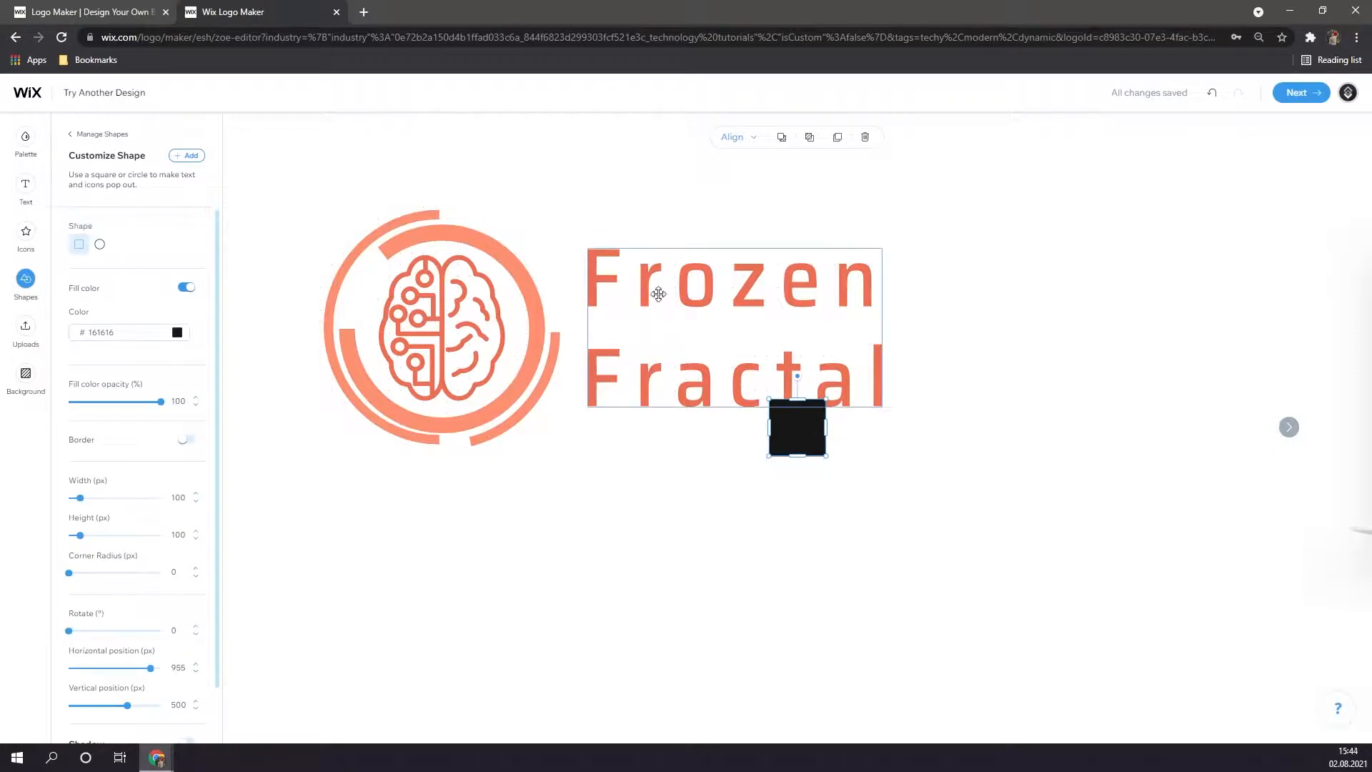
left_click_drag(658, 293, 668, 291)
left_click_drag(796, 434, 548, 268)
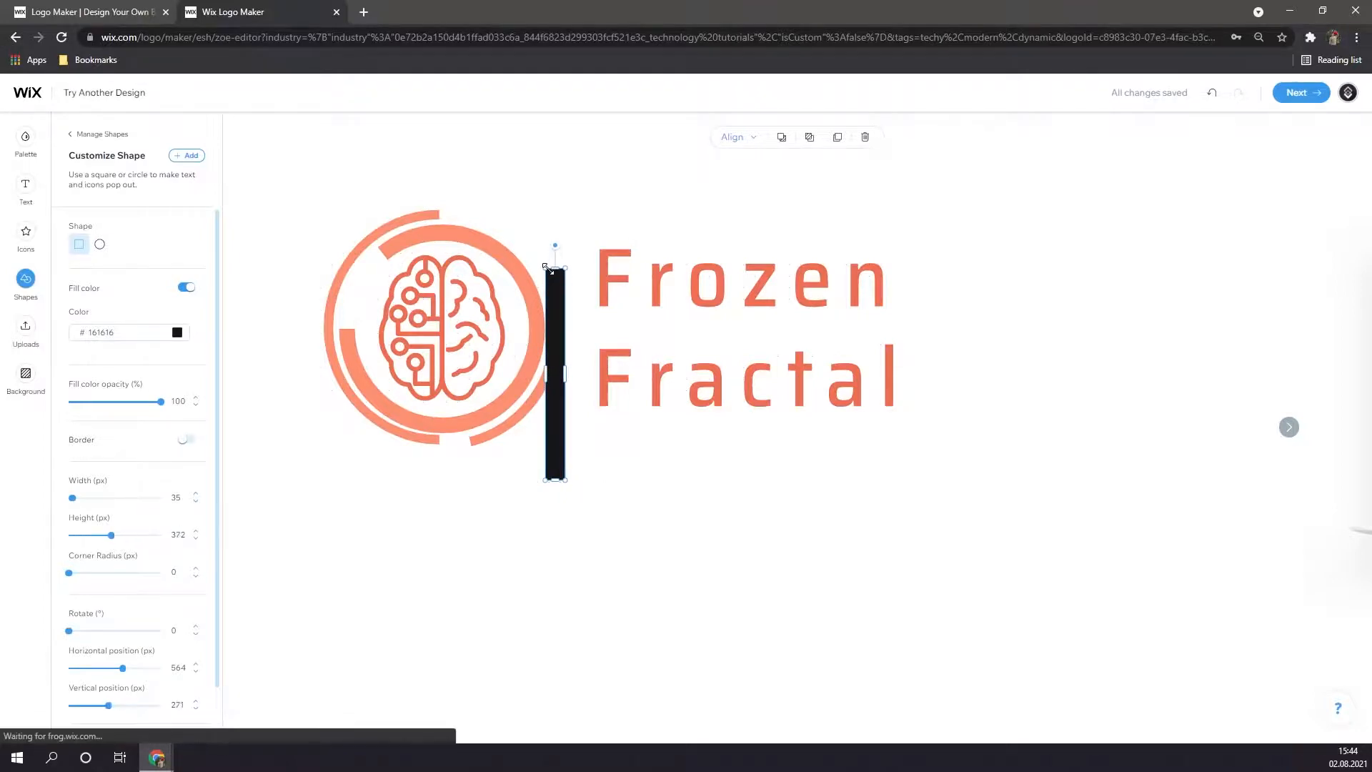
left_click_drag(557, 423, 581, 378)
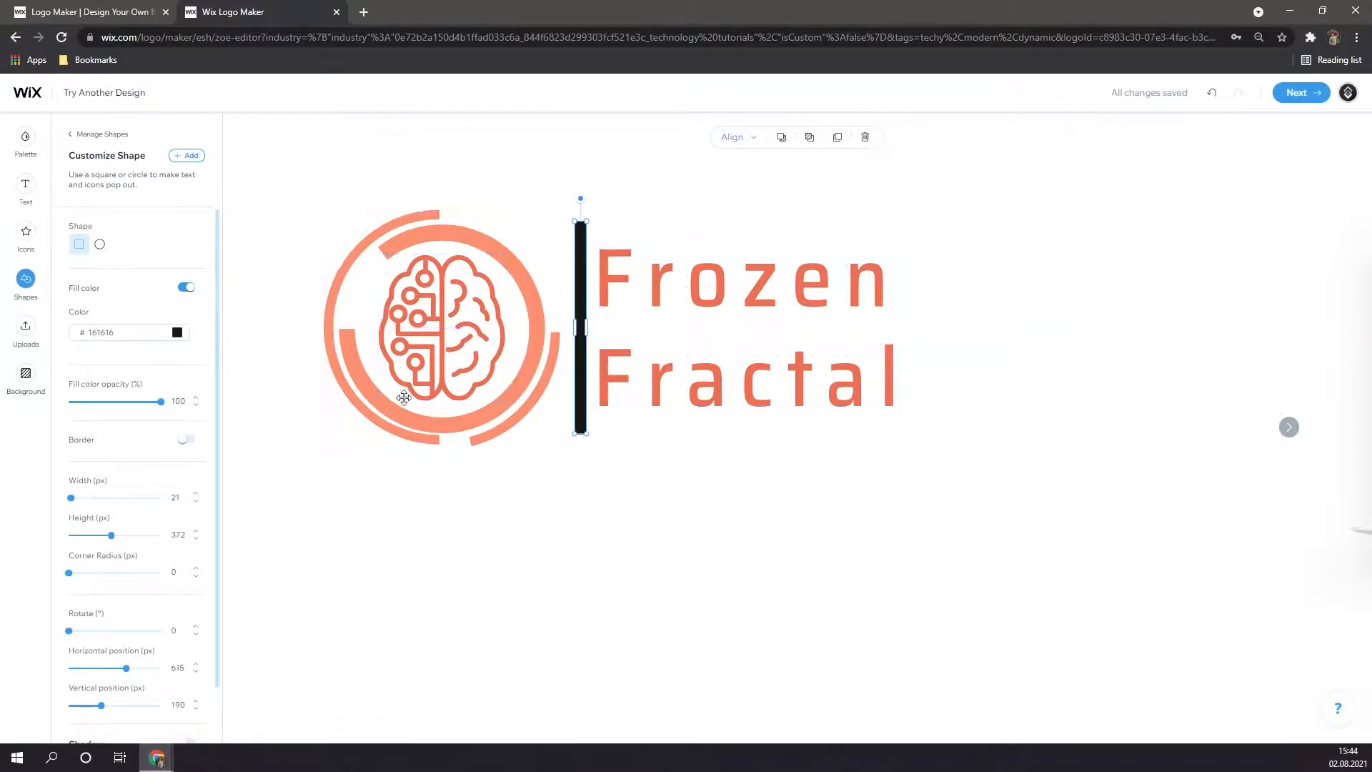
Change the vertical bar's fill color to the same red-orange as the Frozen Fractal text
left_click(177, 333)
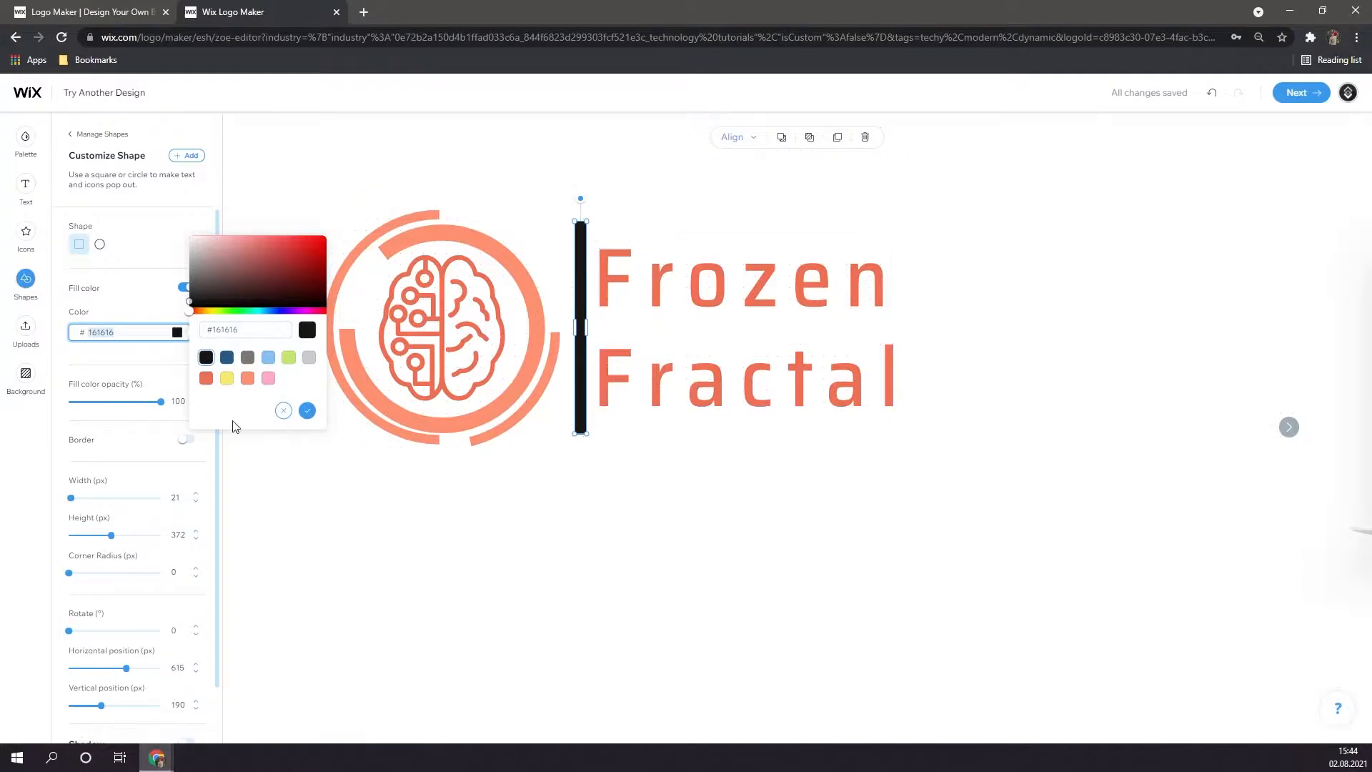
left_click(247, 377)
left_click(265, 417)
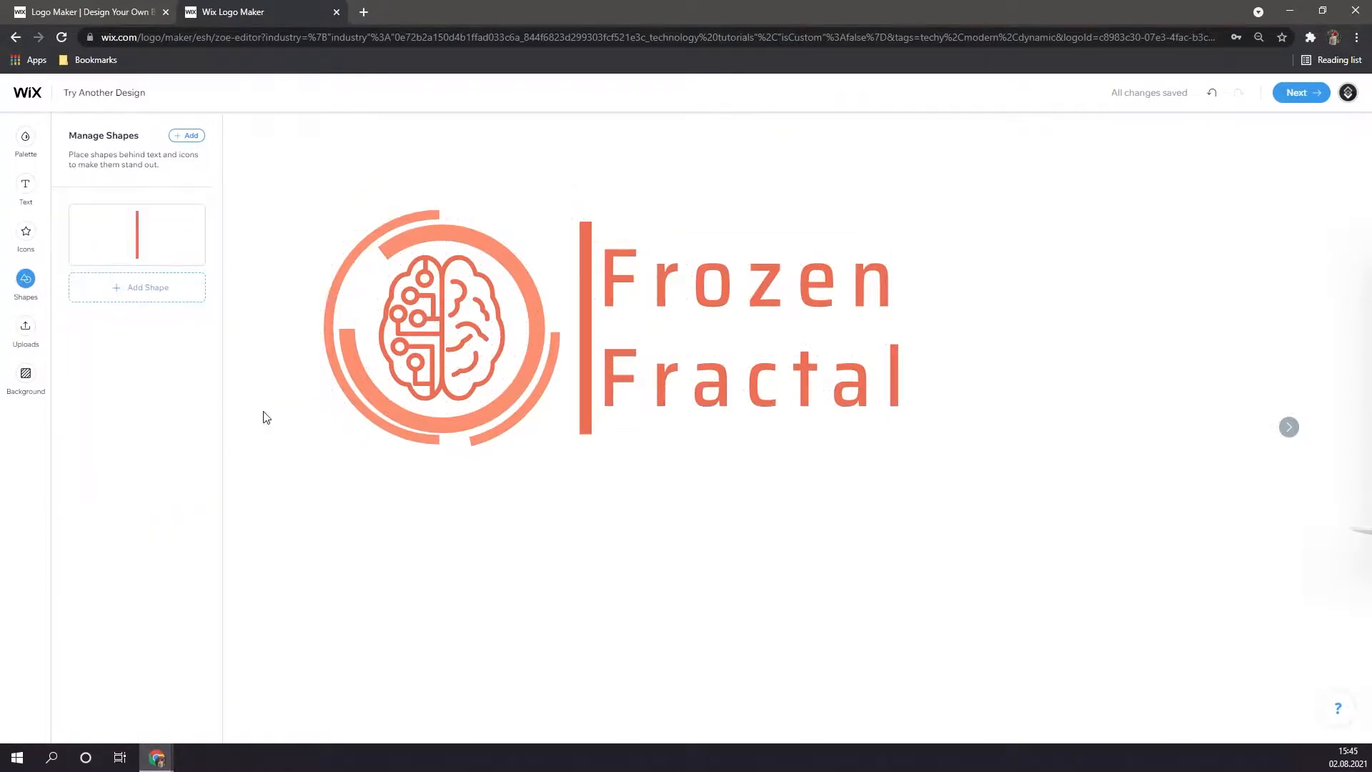
Examine the sources available for uploading an own image to the logo, then close the upload dialogs
left_click(38, 339)
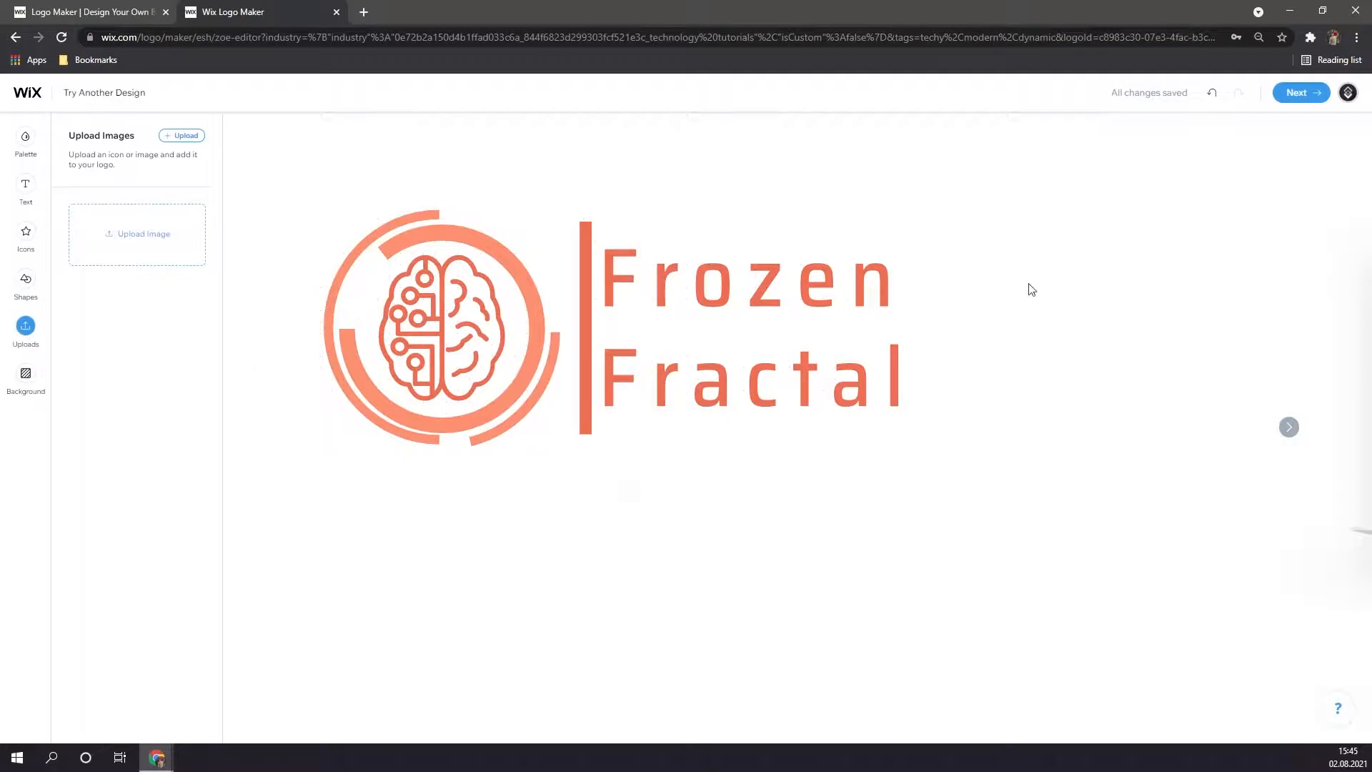
left_click(172, 248)
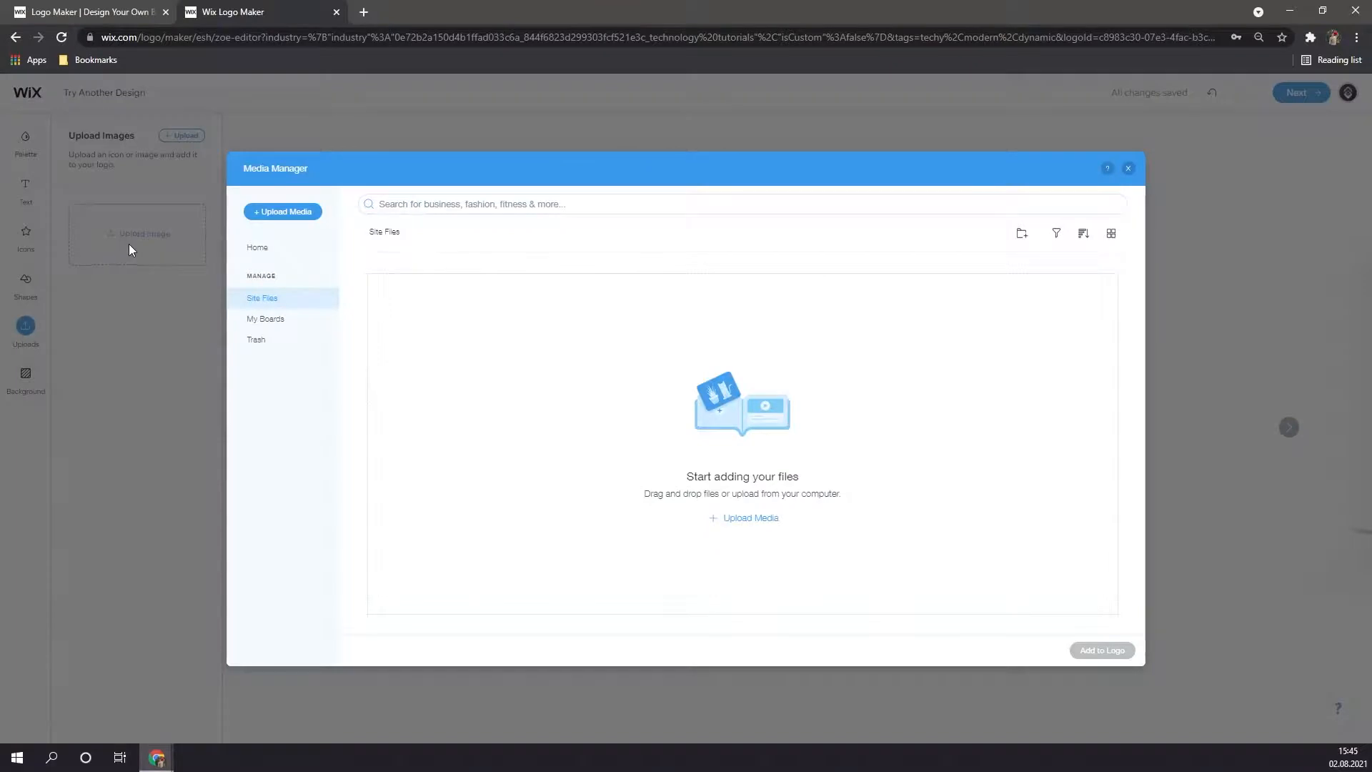
left_click(747, 519)
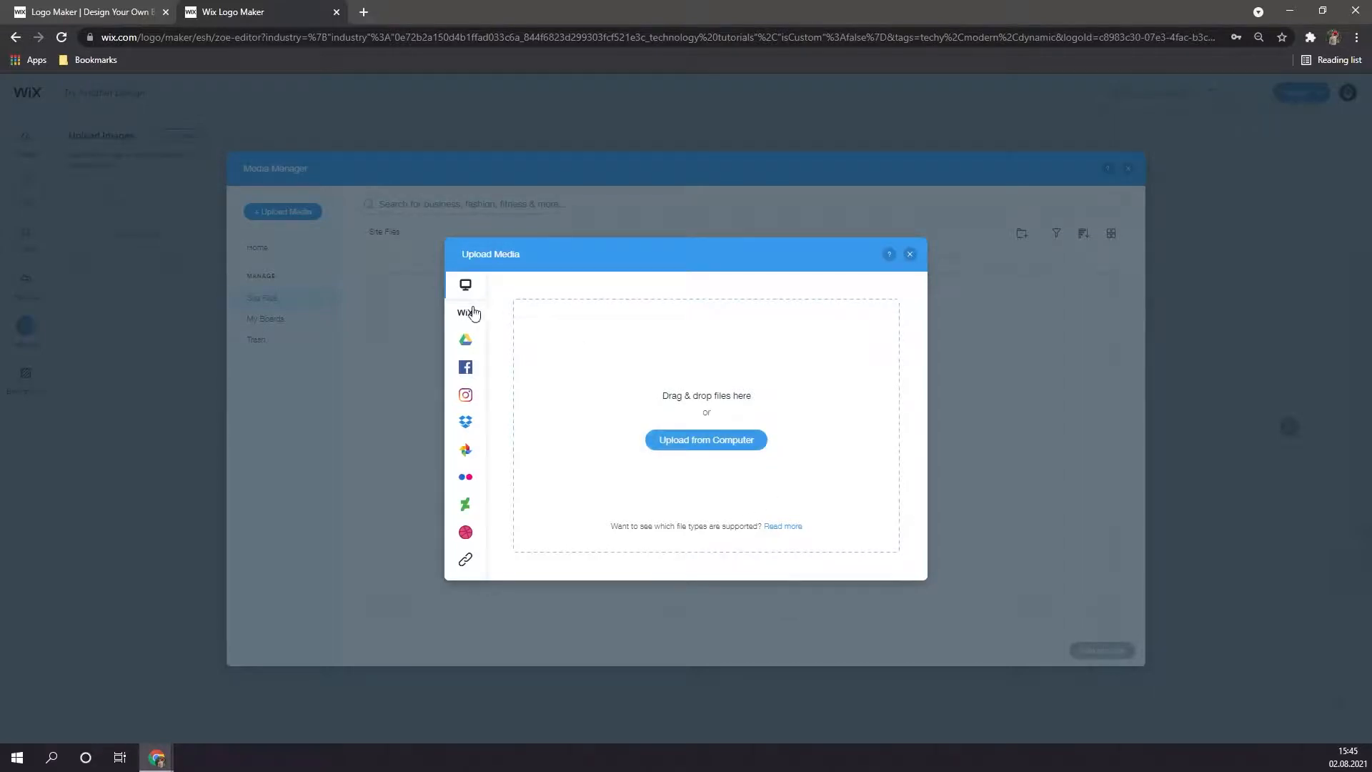
mouse_move(472, 336)
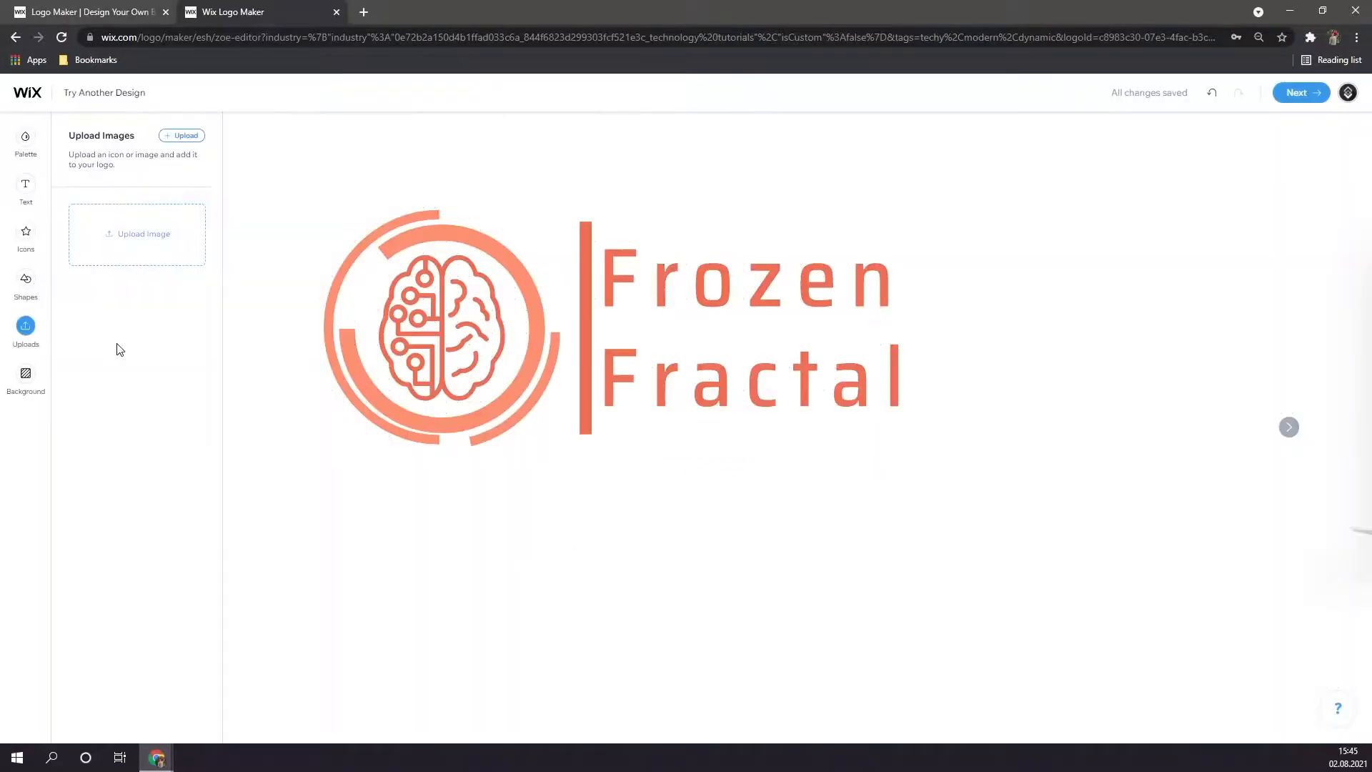
Set the logo's background color to yellow FFF276
left_click(26, 373)
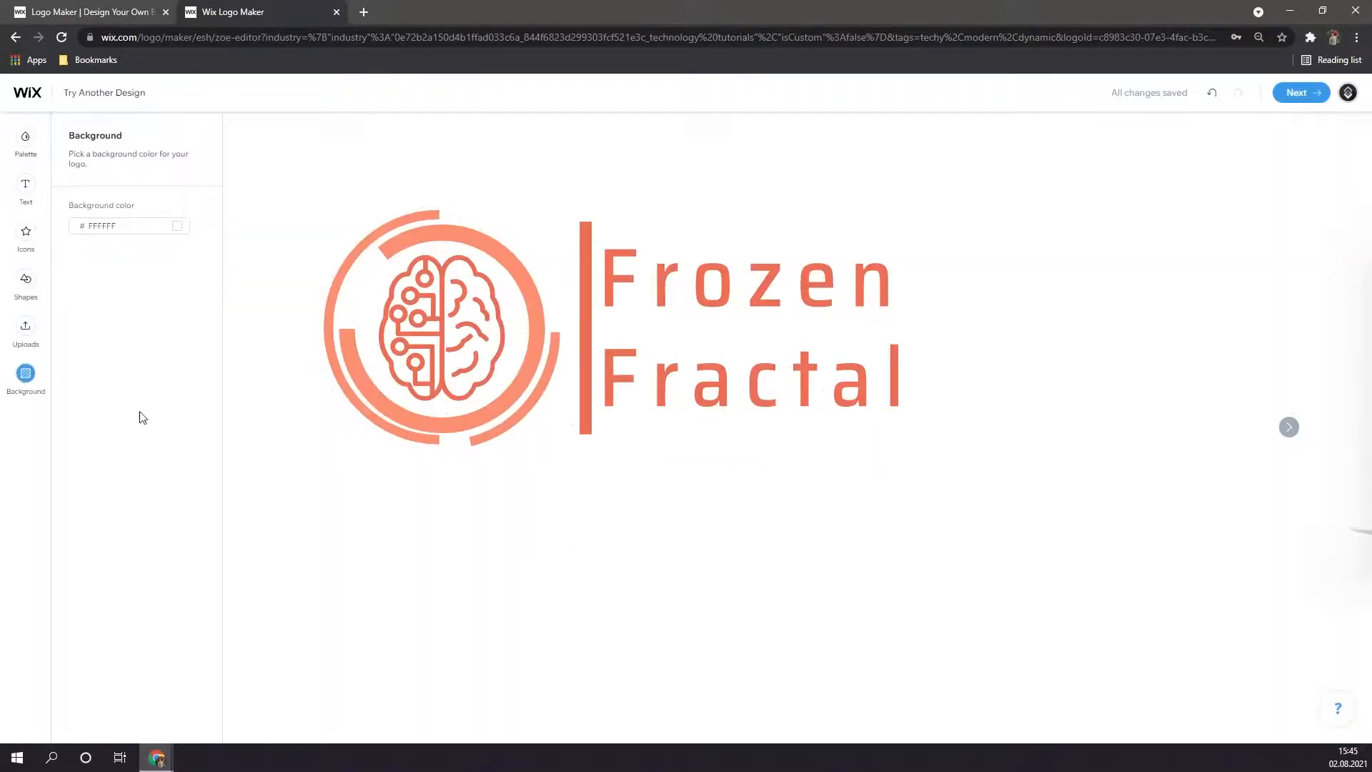
left_click(177, 226)
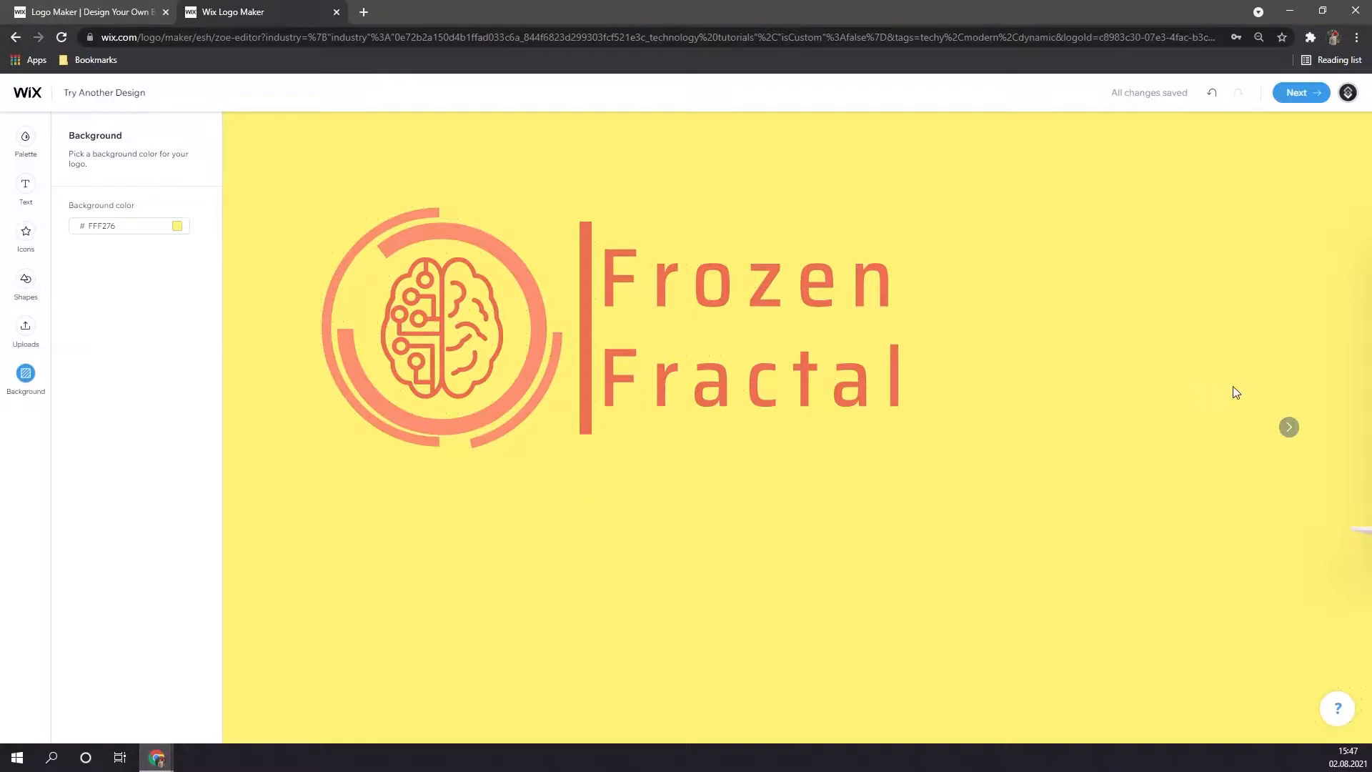
Preview the logo on the website and social media mockups
left_click(1291, 428)
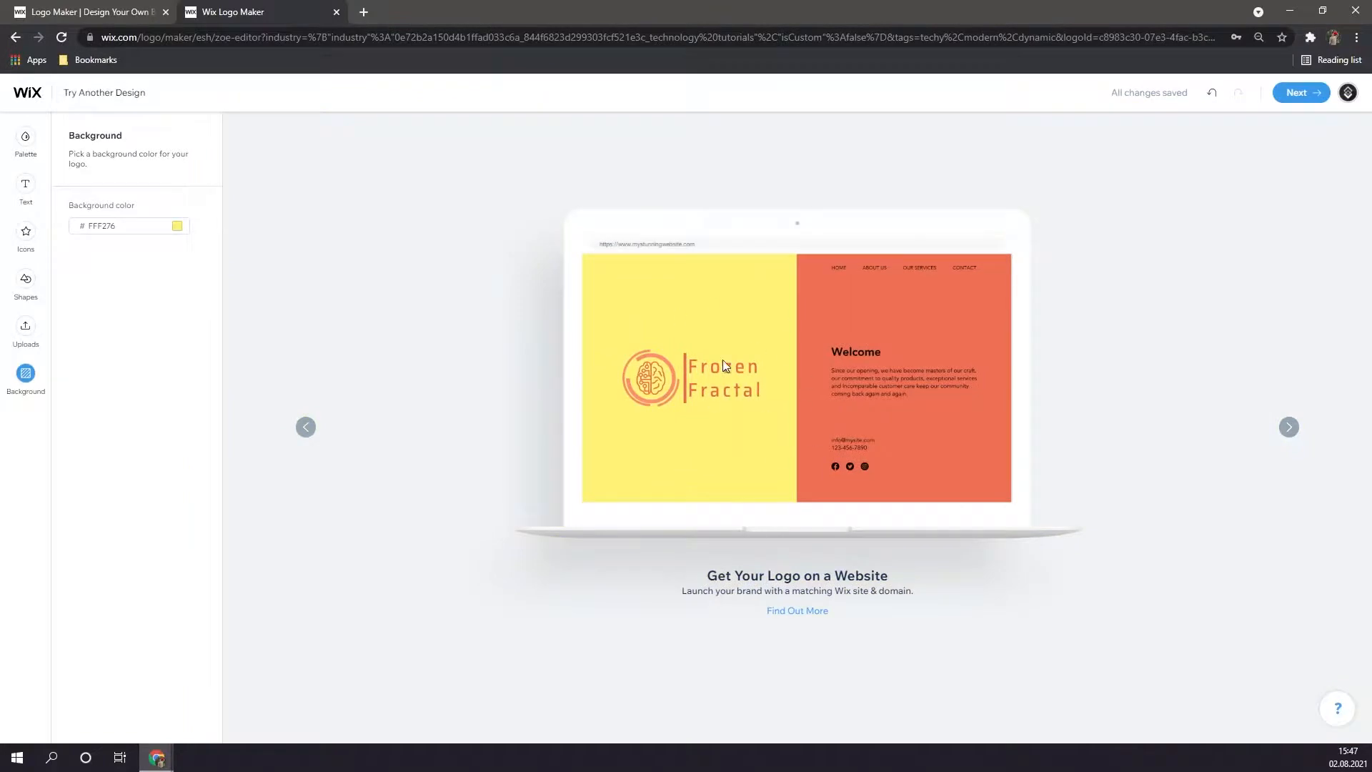
left_click(1289, 428)
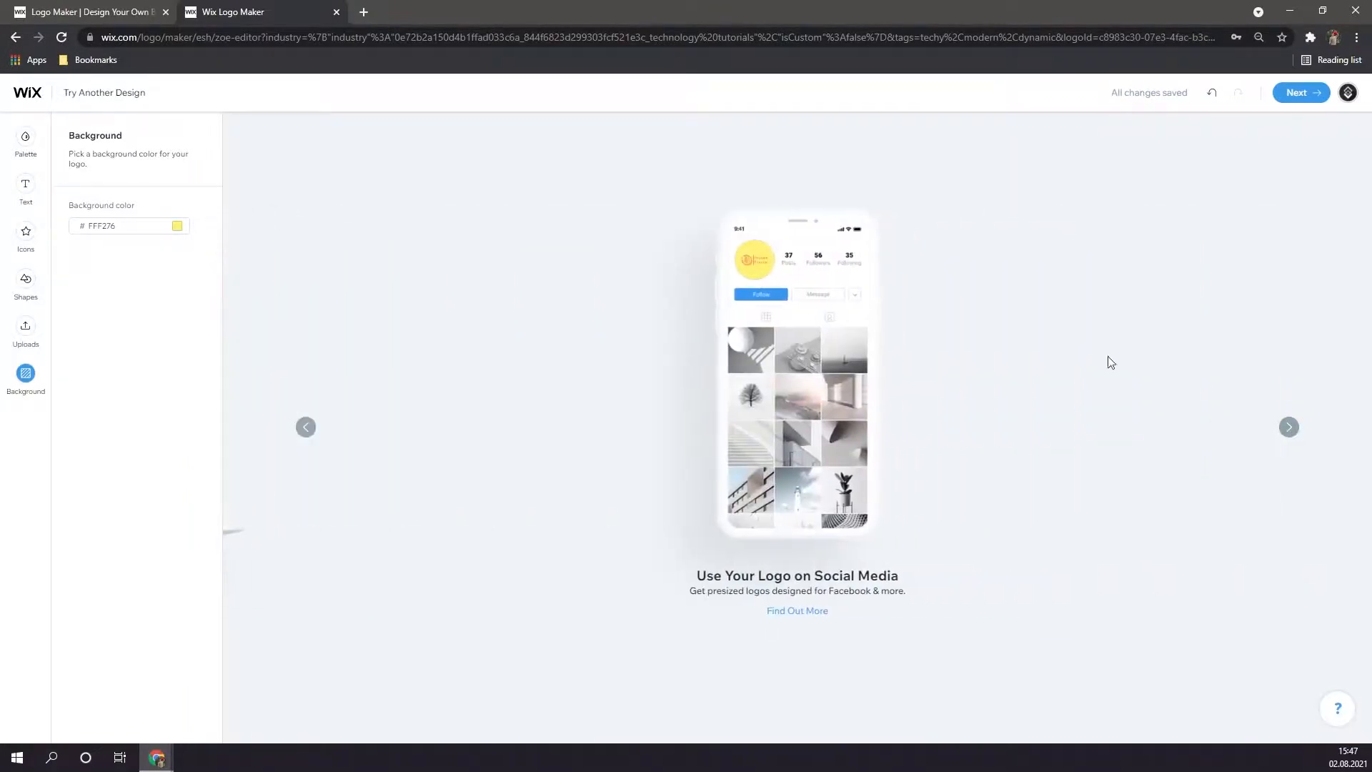
left_click(1290, 427)
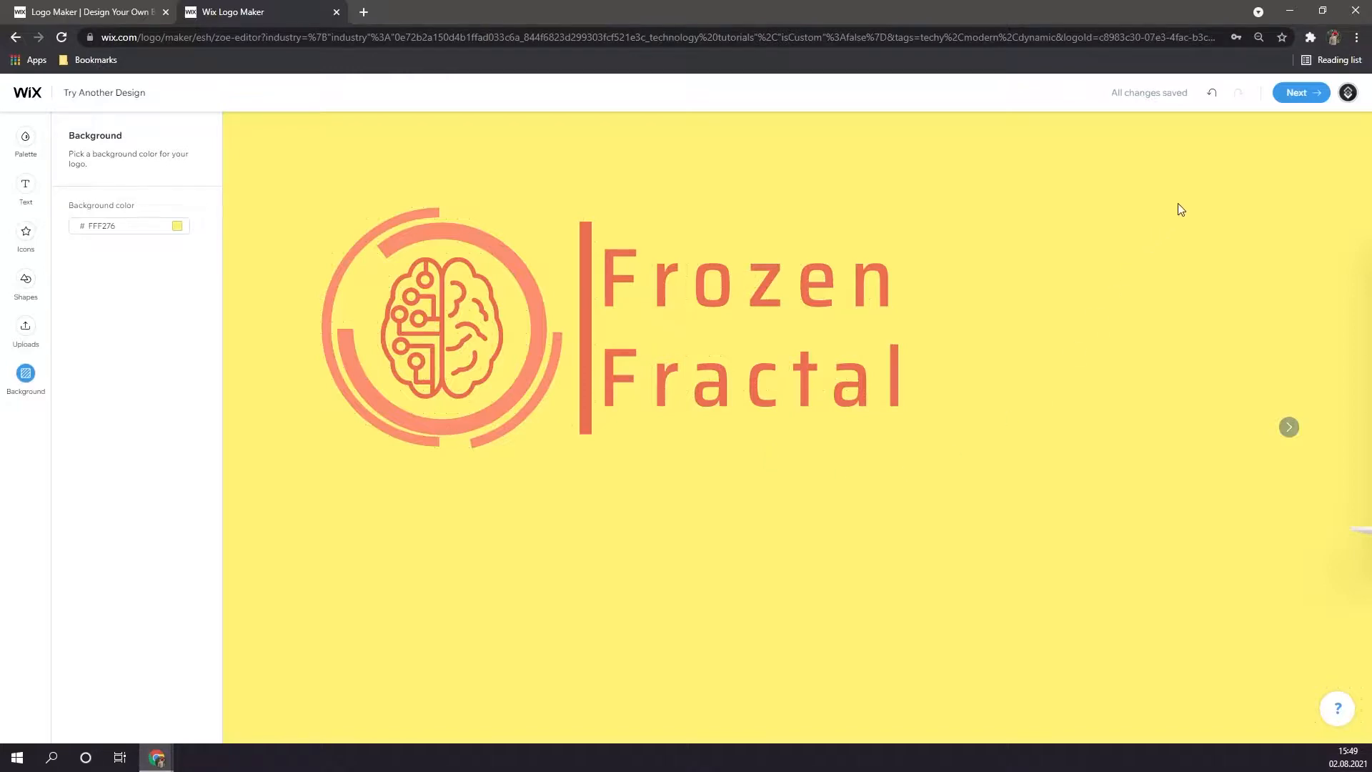
Finish the design, continue with just a logo instead of a matching website, and download the free sample
left_click(1300, 93)
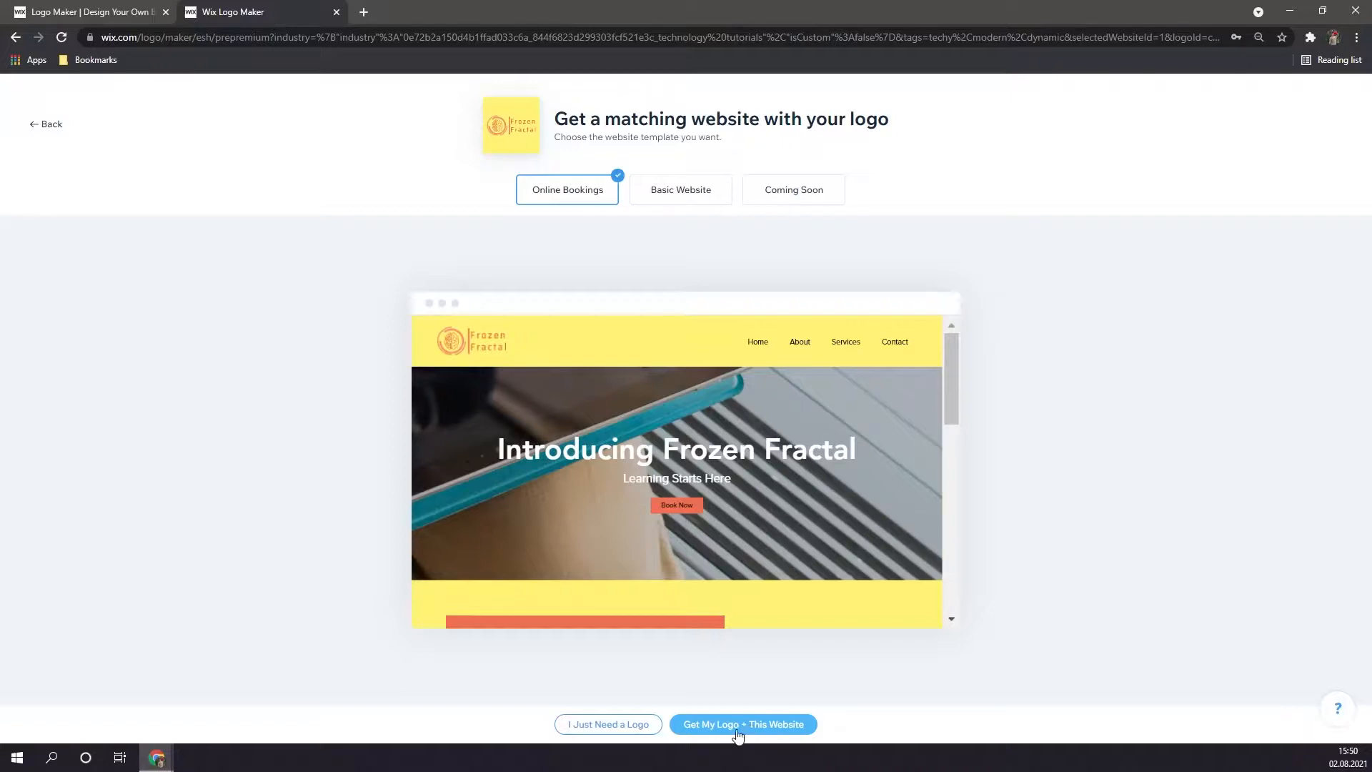
left_click(619, 727)
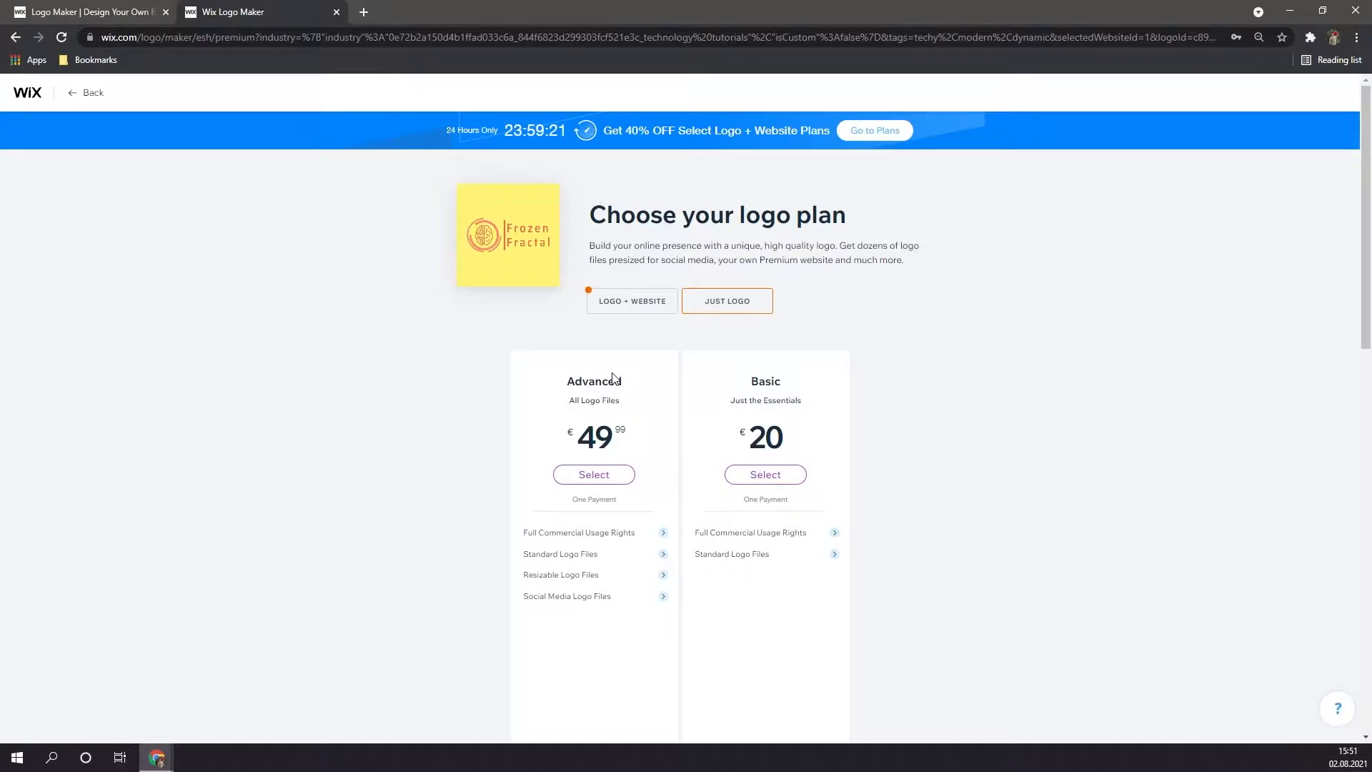
scroll(986, 331, "down", 1)
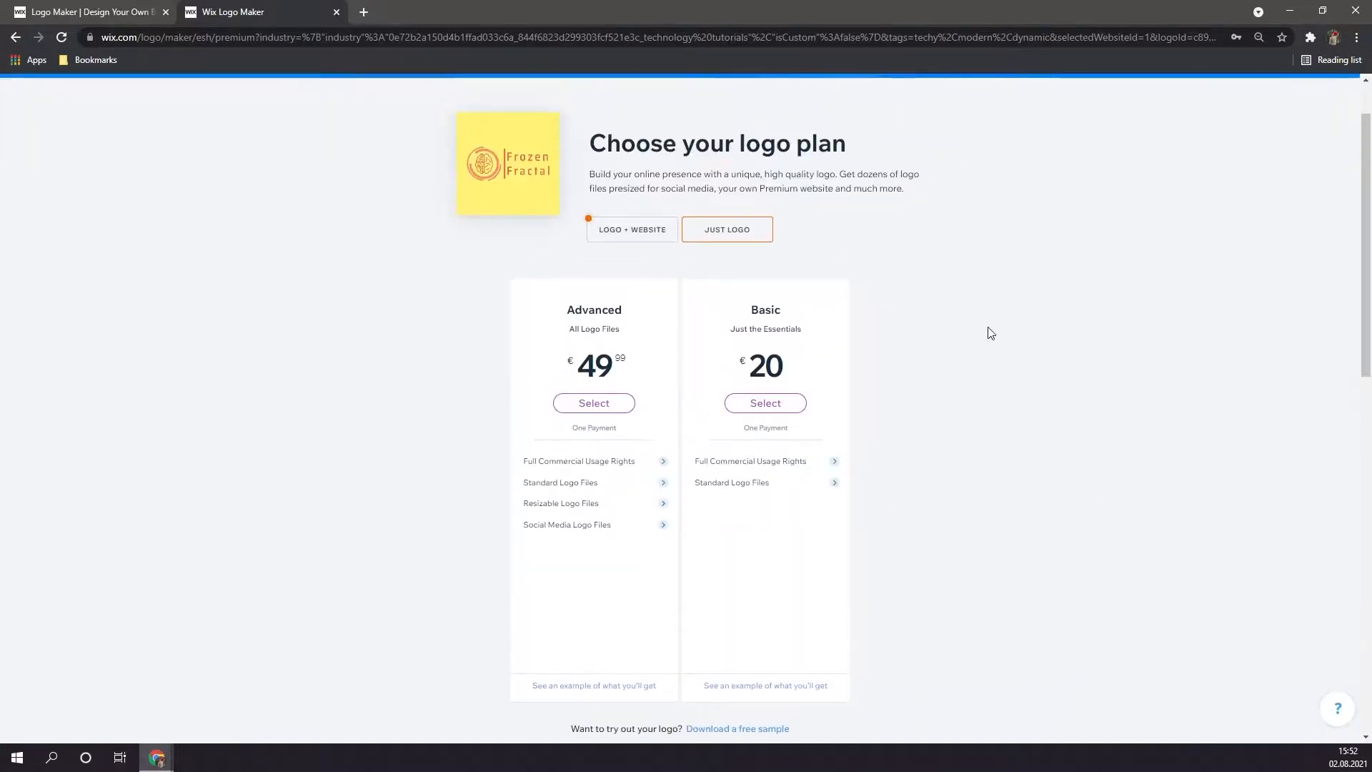
scroll(990, 333, "down", 1)
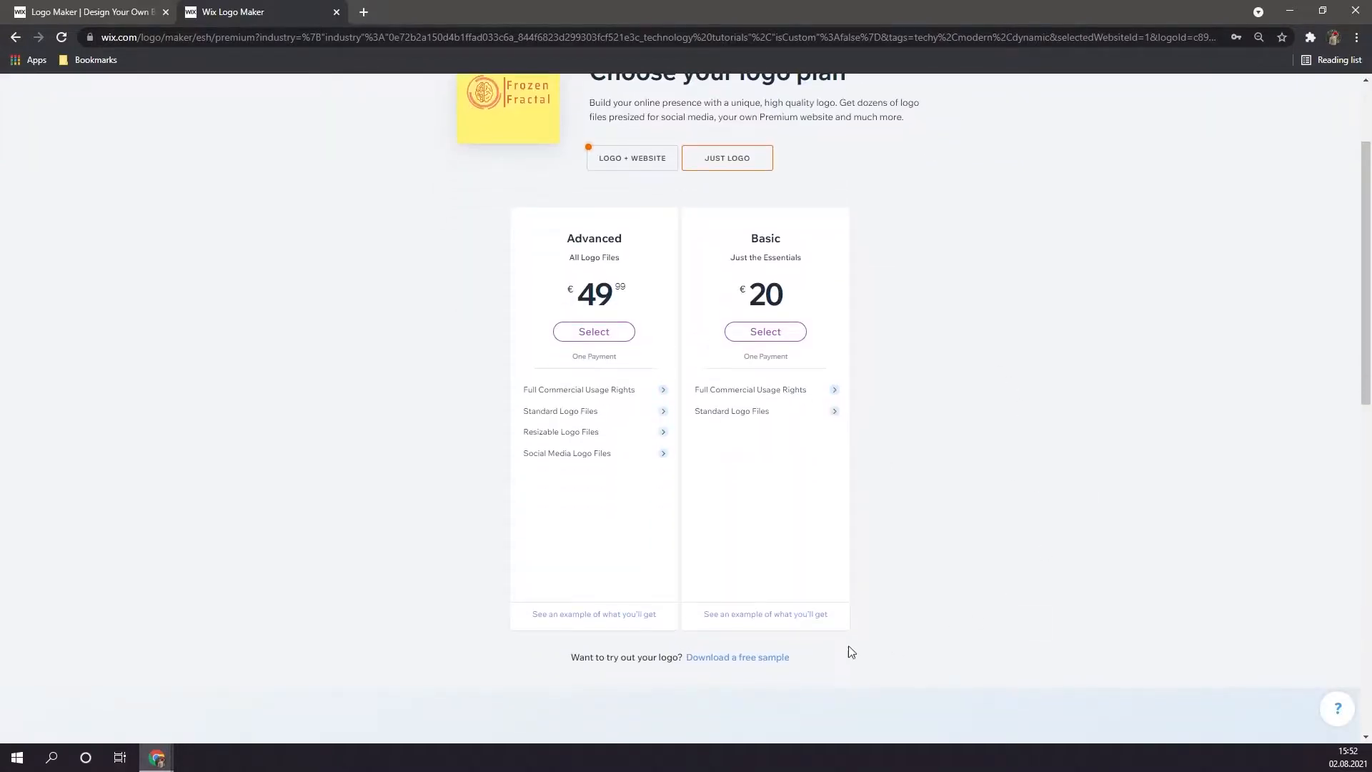
left_click(761, 658)
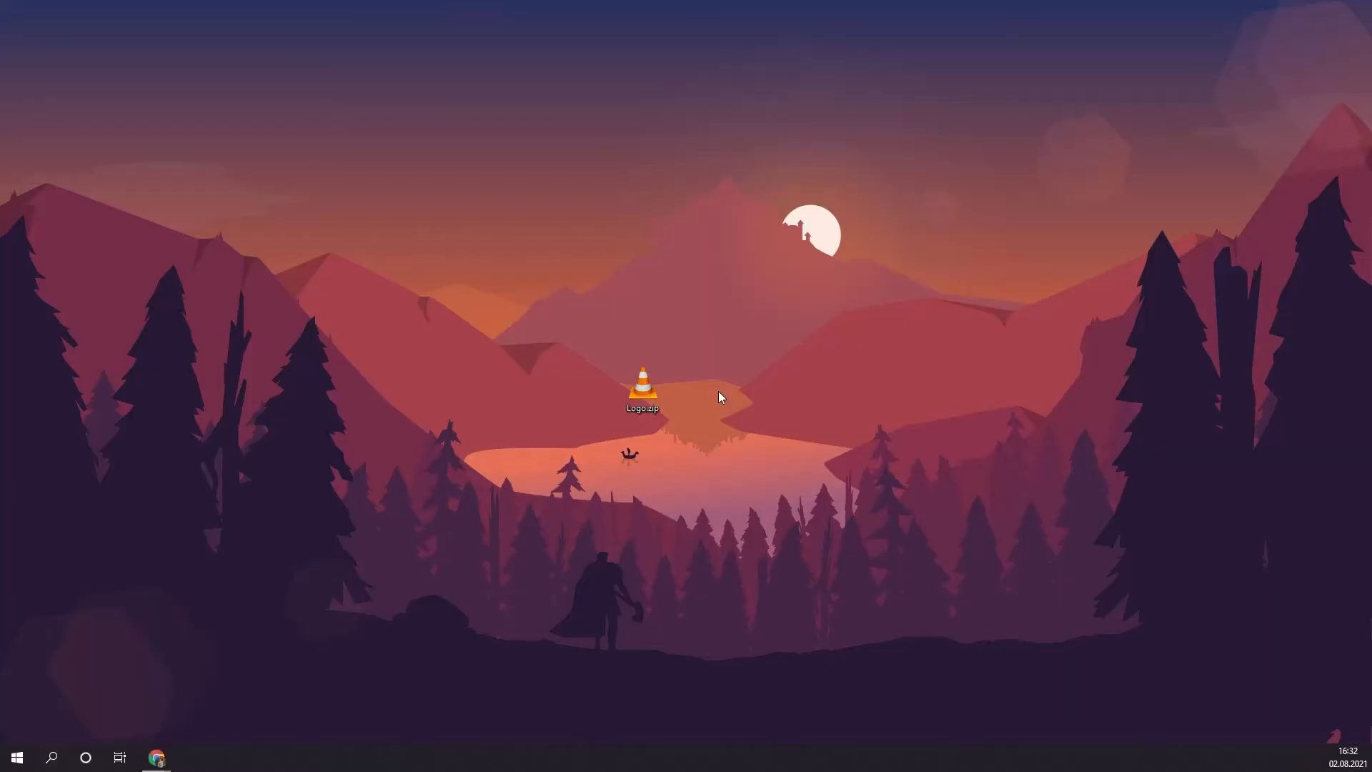
Open Logo.zip from the desktop in Windows Explorer and go into its Standard Logo Files folder
right_click(636, 400)
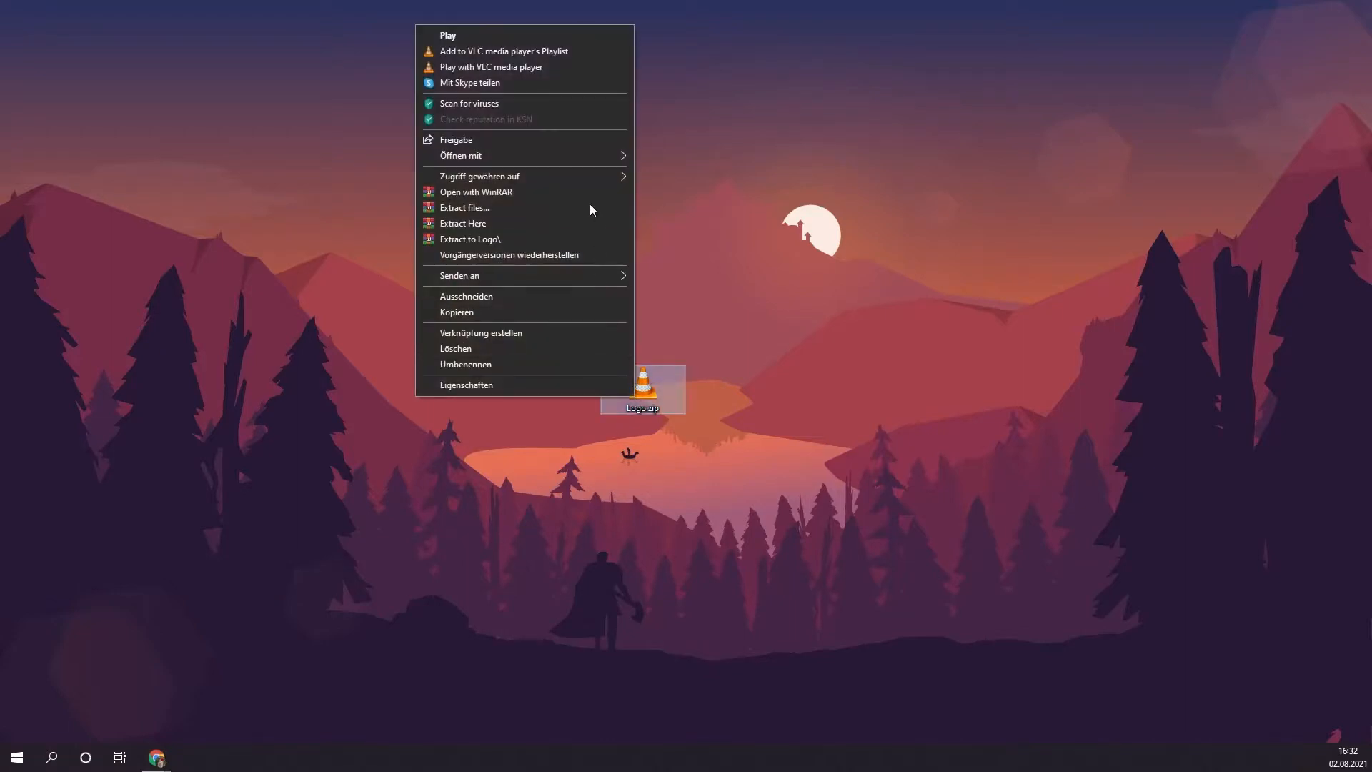
mouse_move(578, 155)
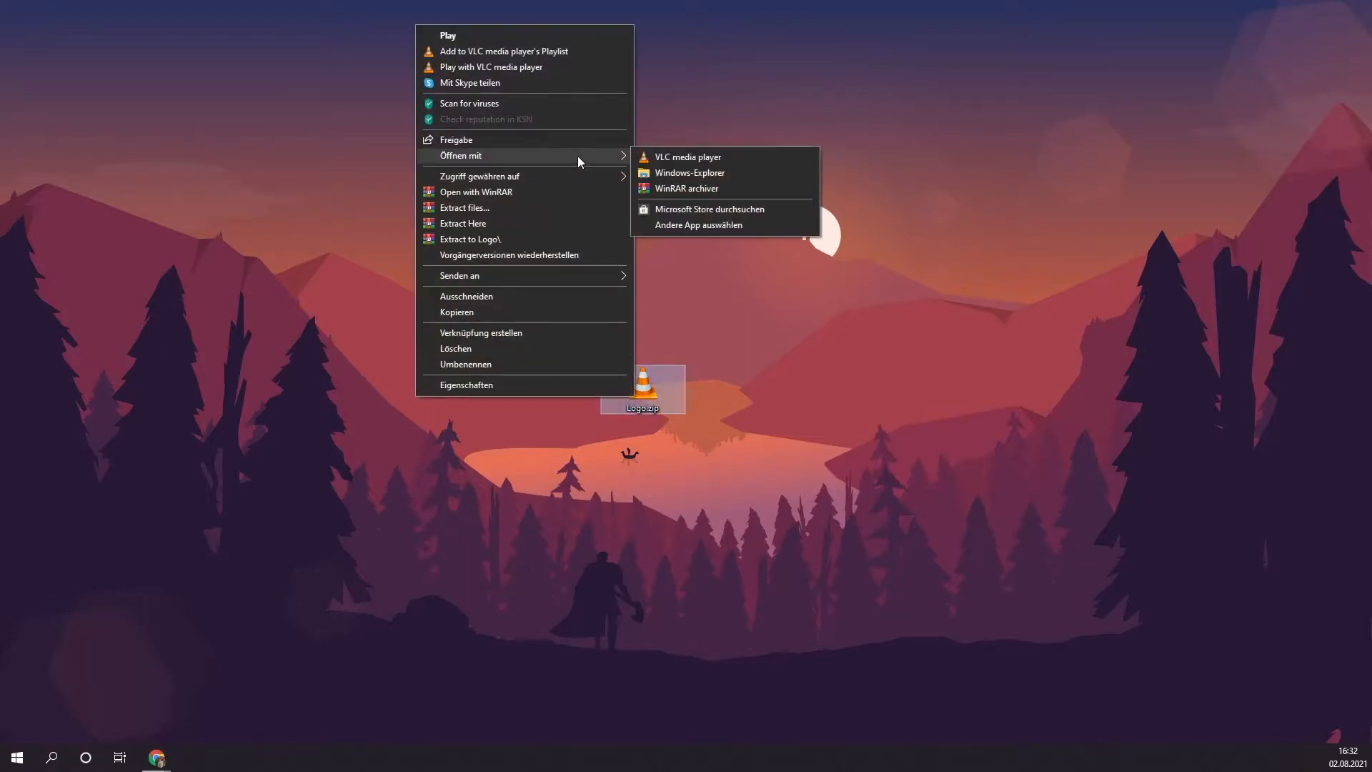
left_click(663, 173)
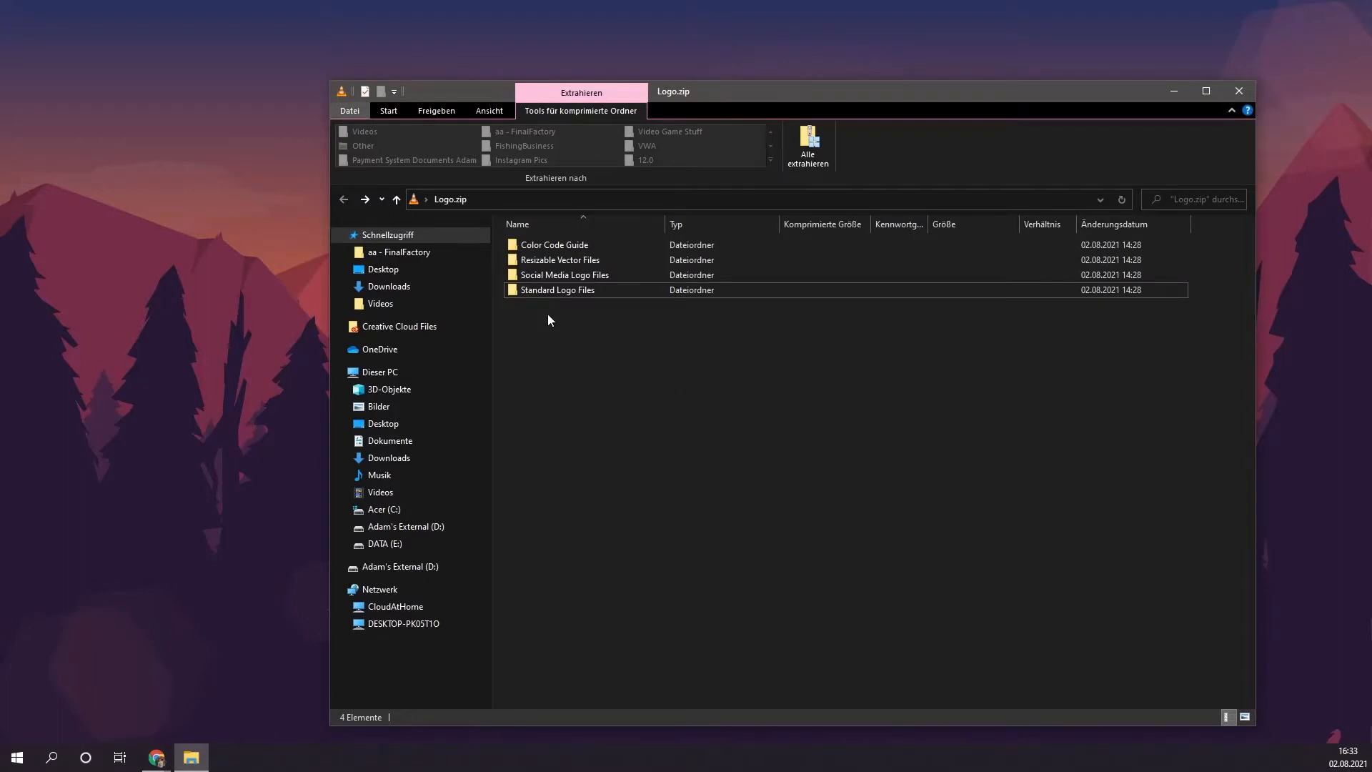
left_click_drag(548, 315, 548, 216)
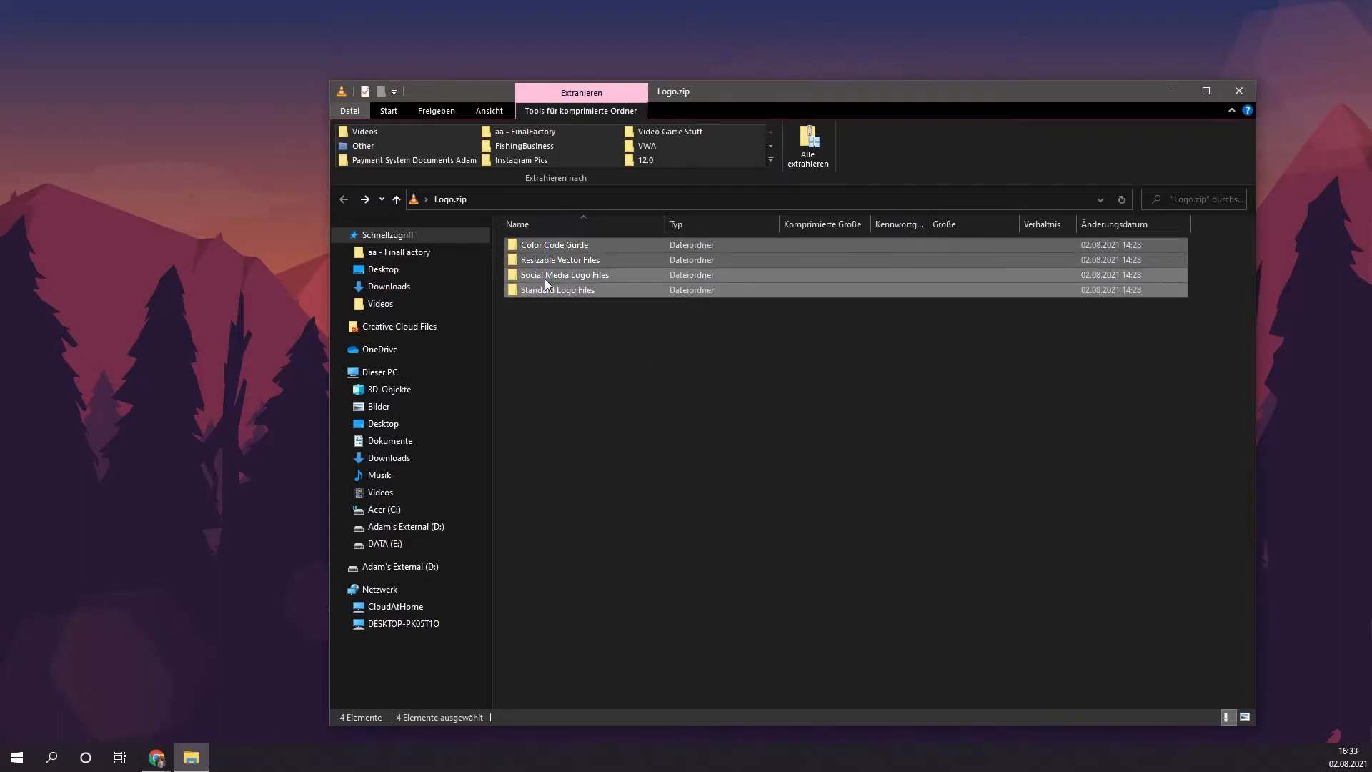
left_click(563, 307)
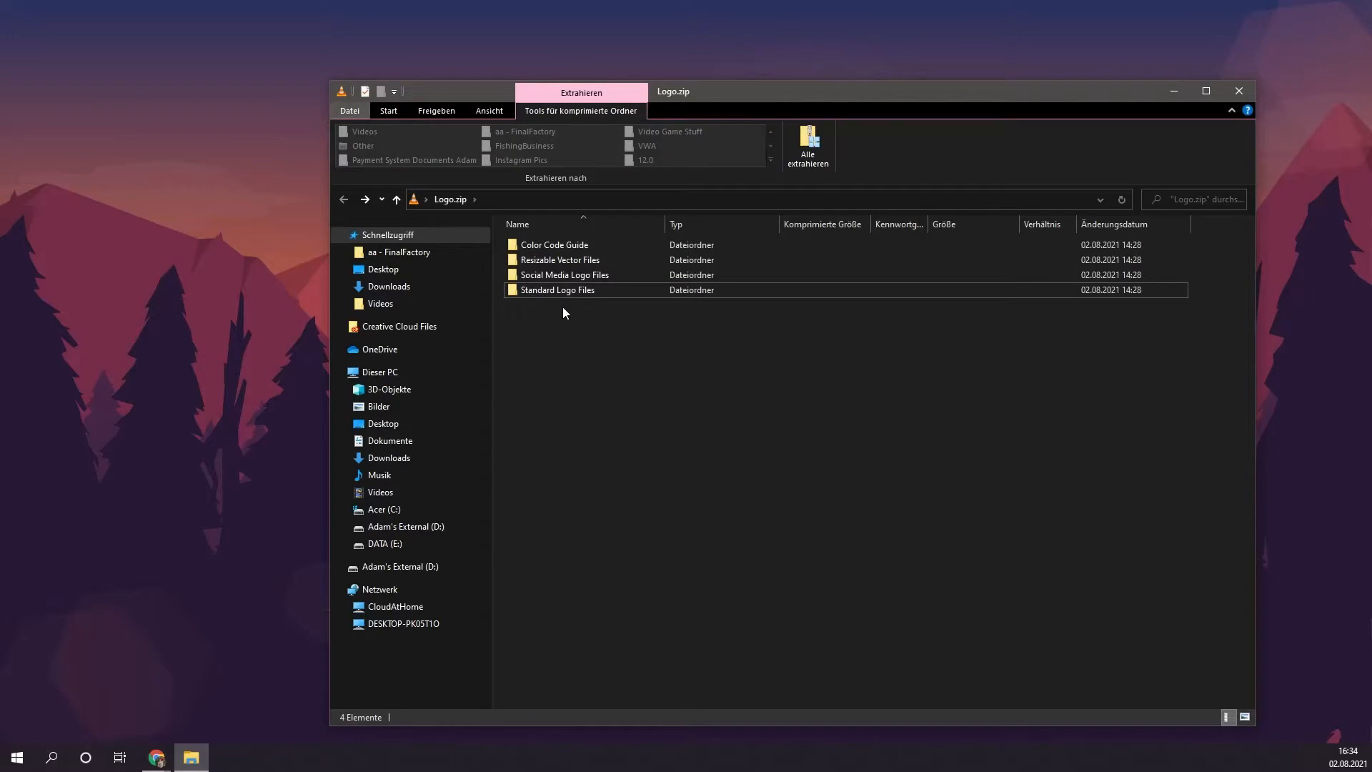
double_click(562, 292)
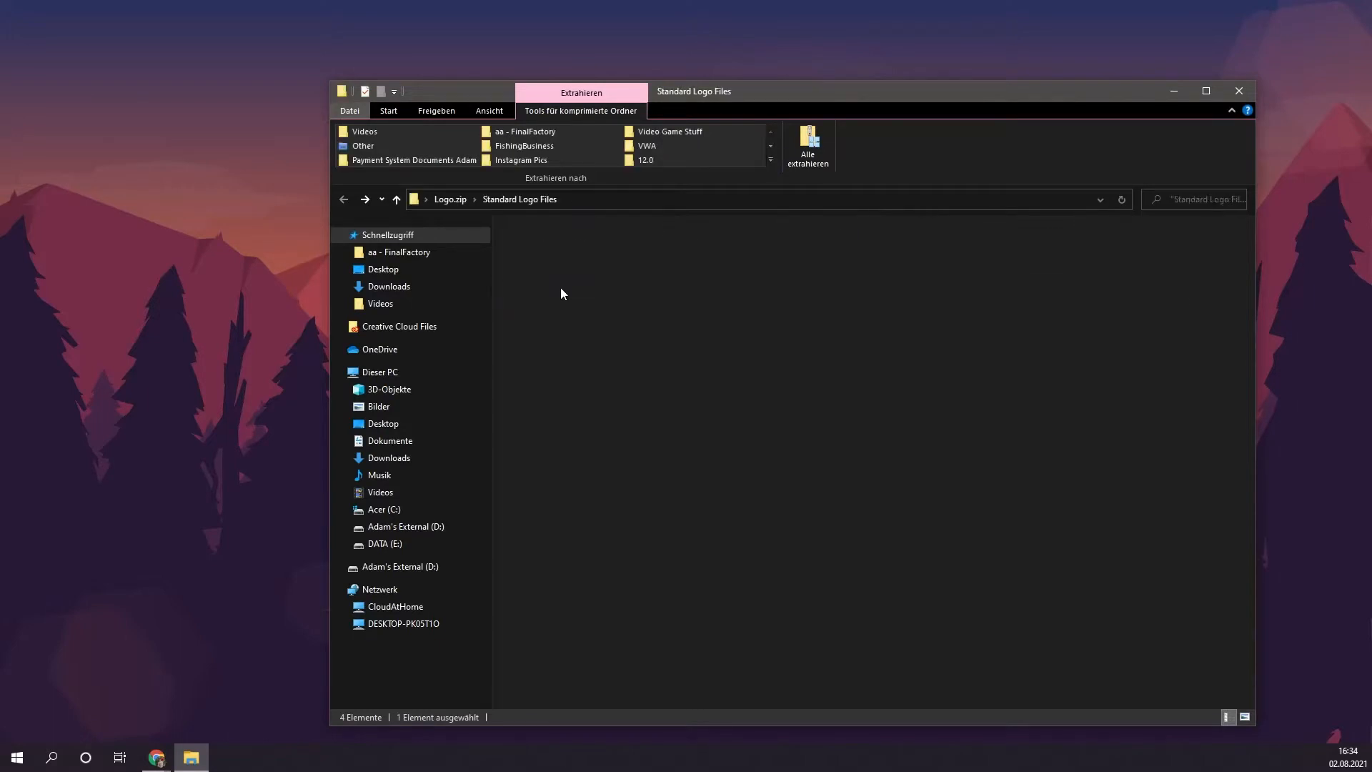
mouse_move(562, 413)
left_mouse_down()
mouse_move(564, 247)
mouse_move(566, 408)
left_mouse_up()
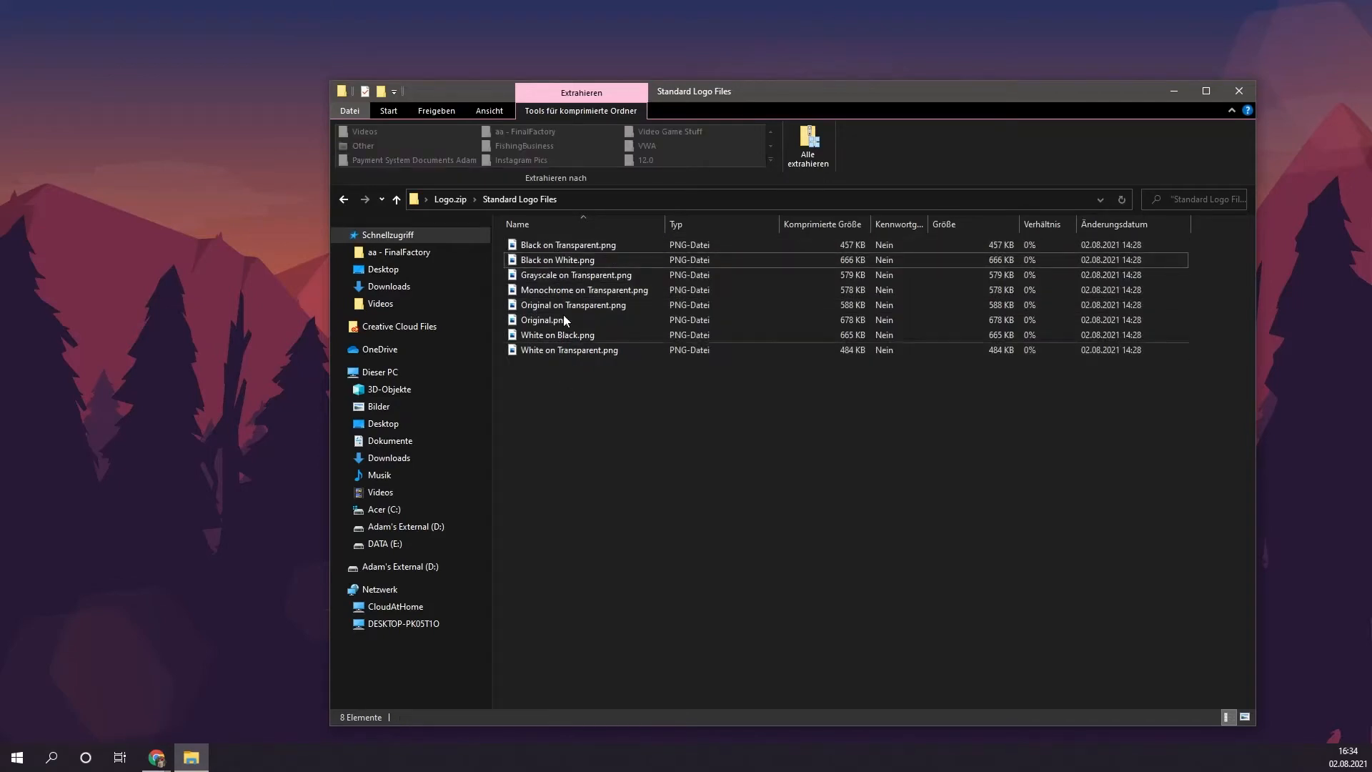
View the Monochrome on Transparent, White on Black and White on Transparent logo images, closing each one
double_click(564, 294)
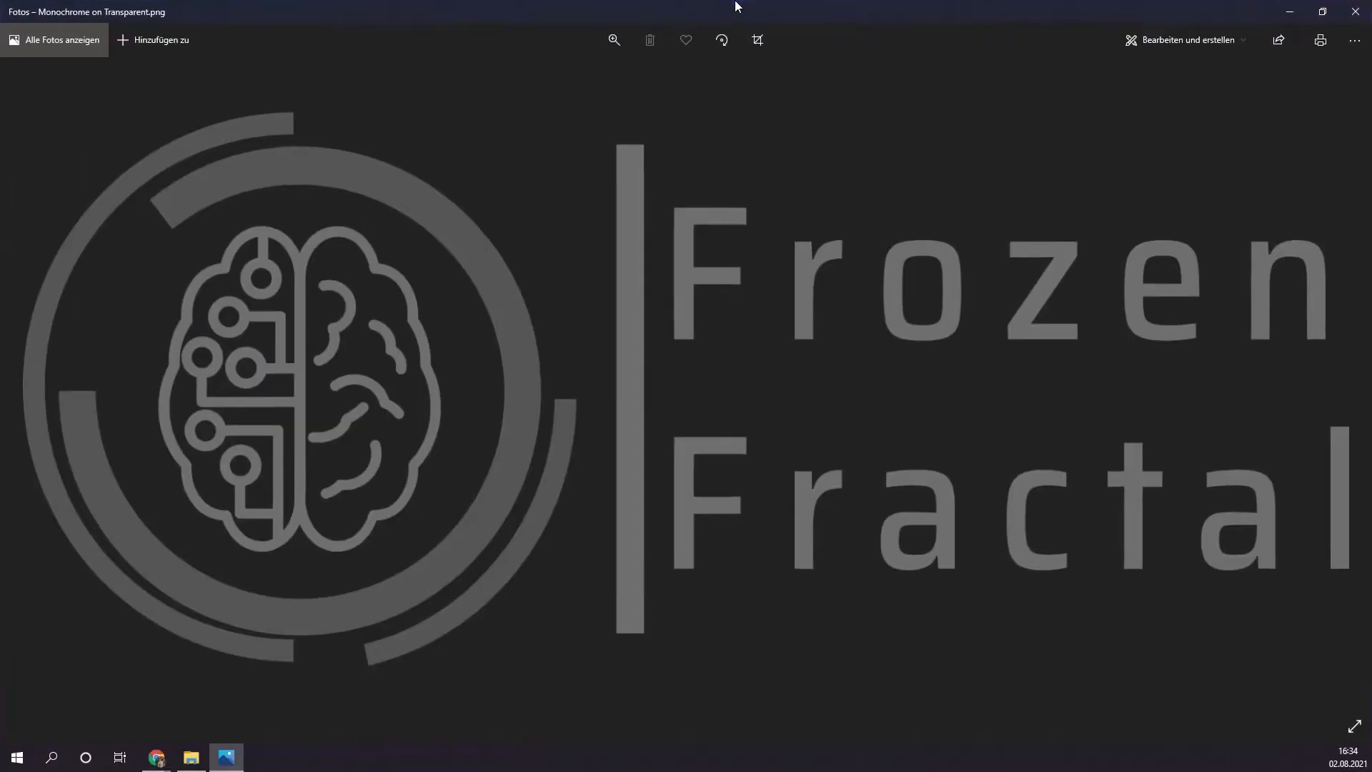
left_click(1356, 11)
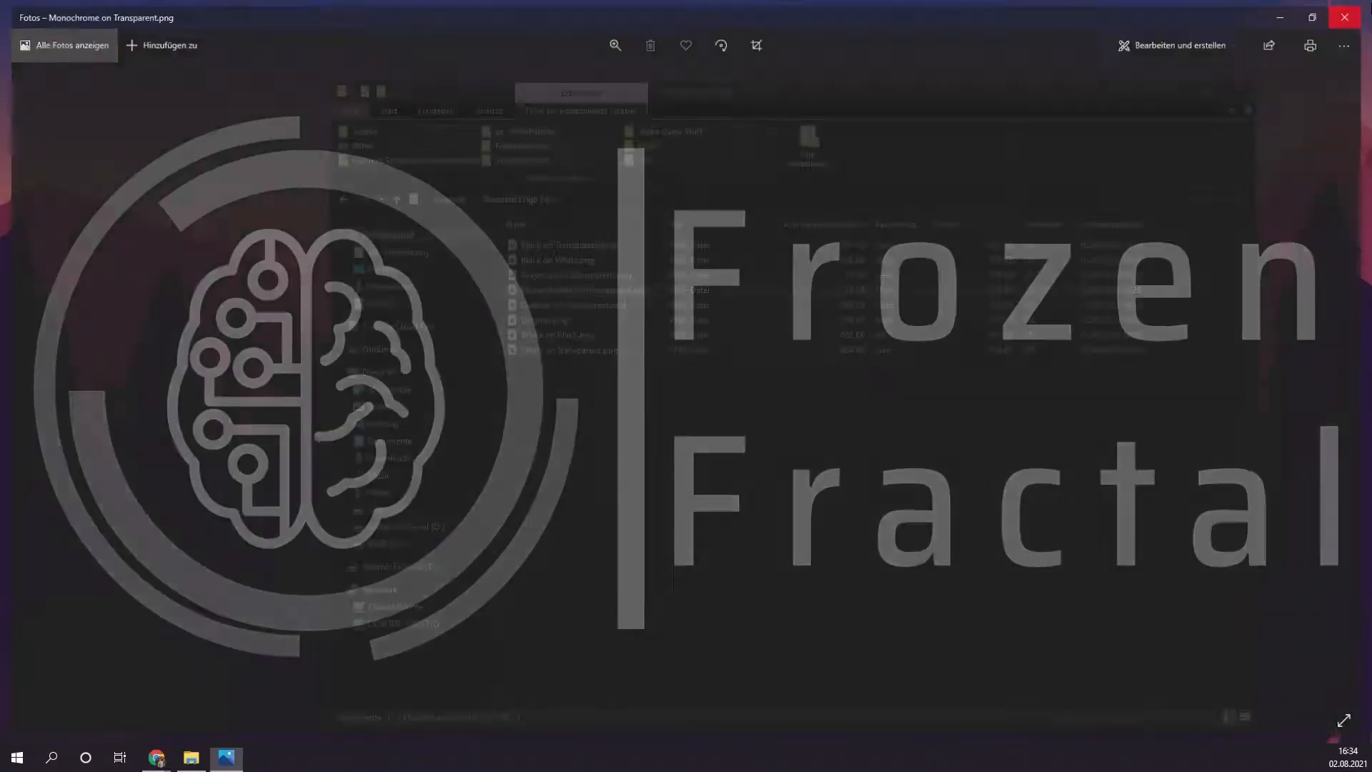
double_click(569, 338)
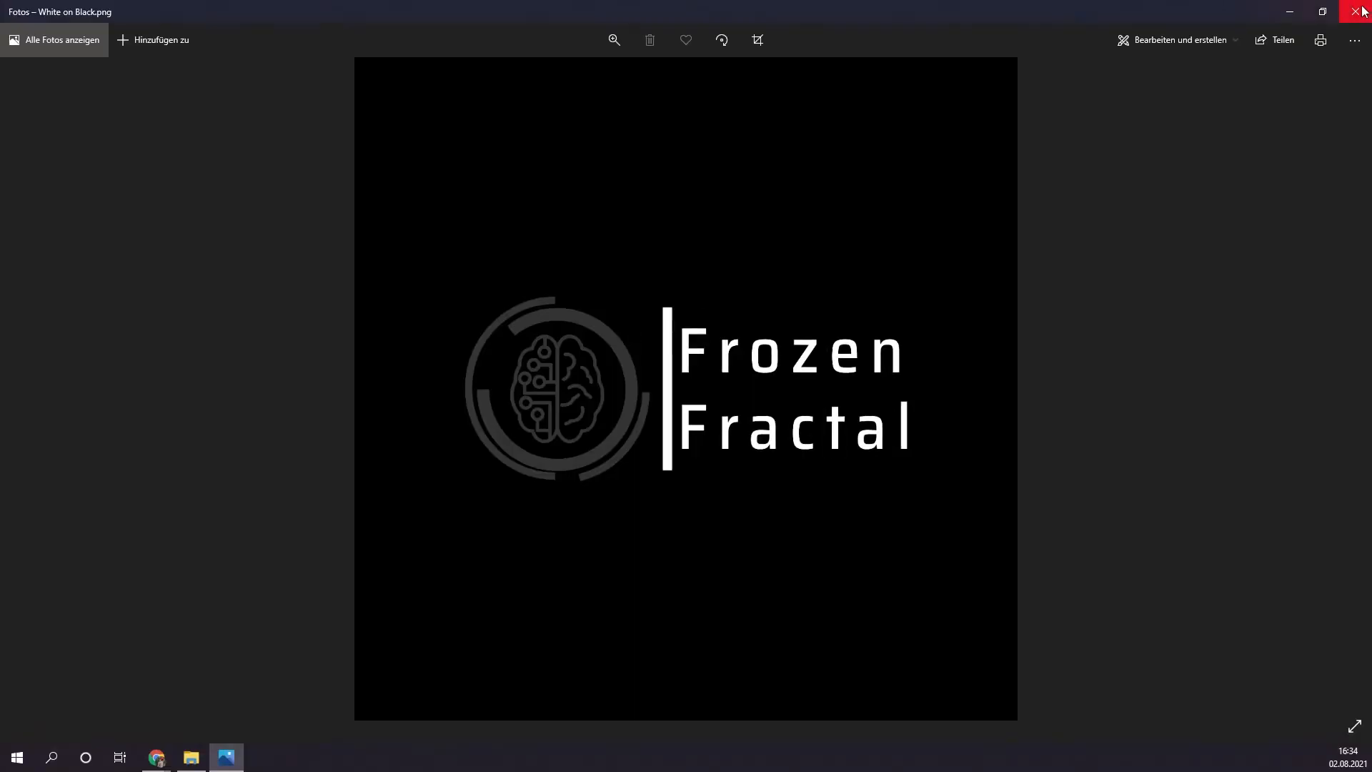
left_click(1356, 11)
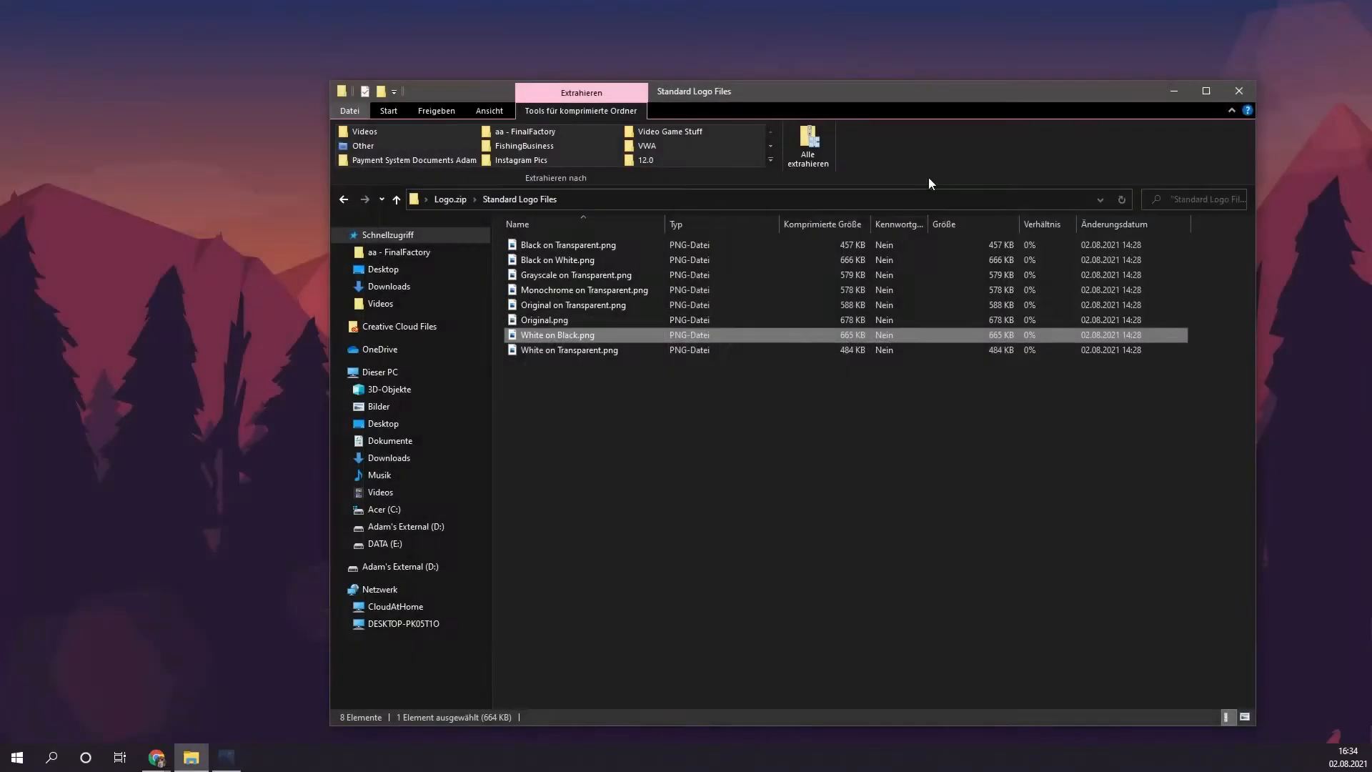
double_click(579, 352)
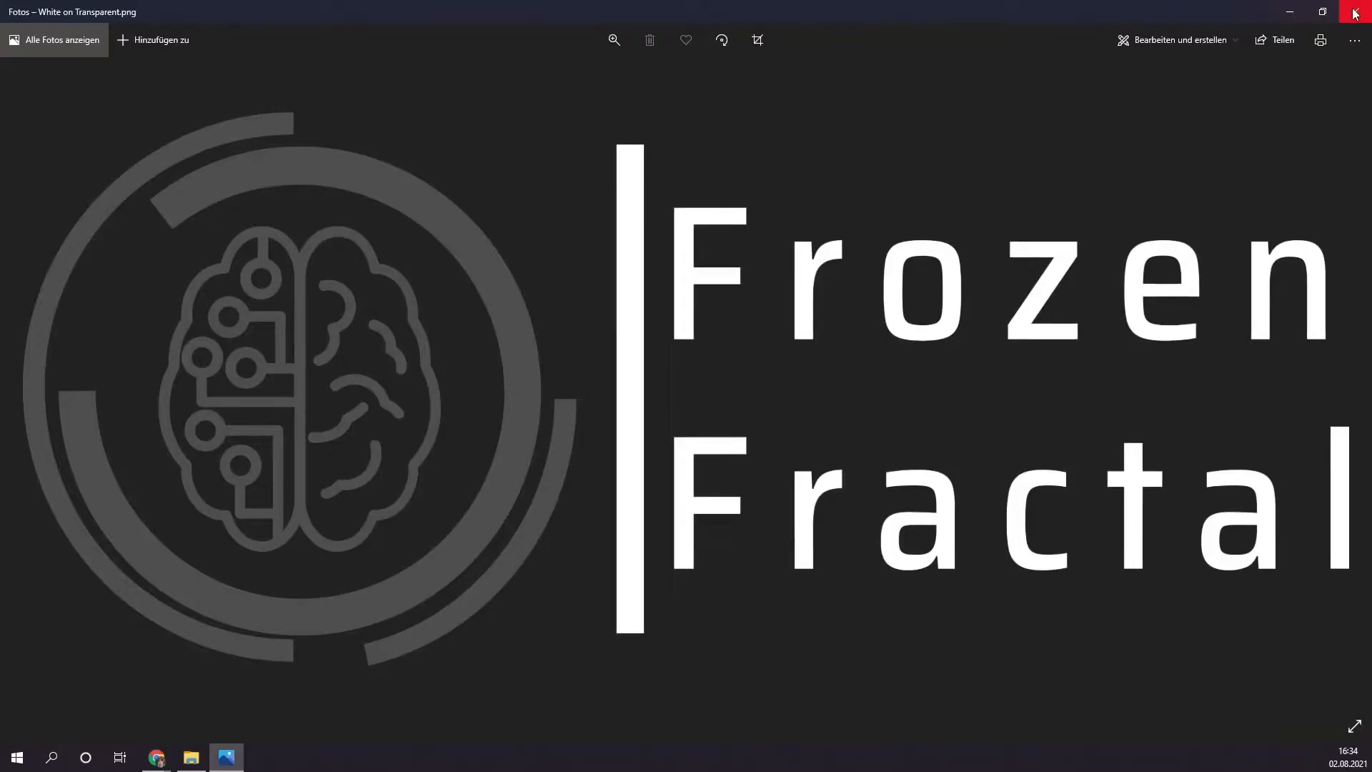
left_click(1356, 11)
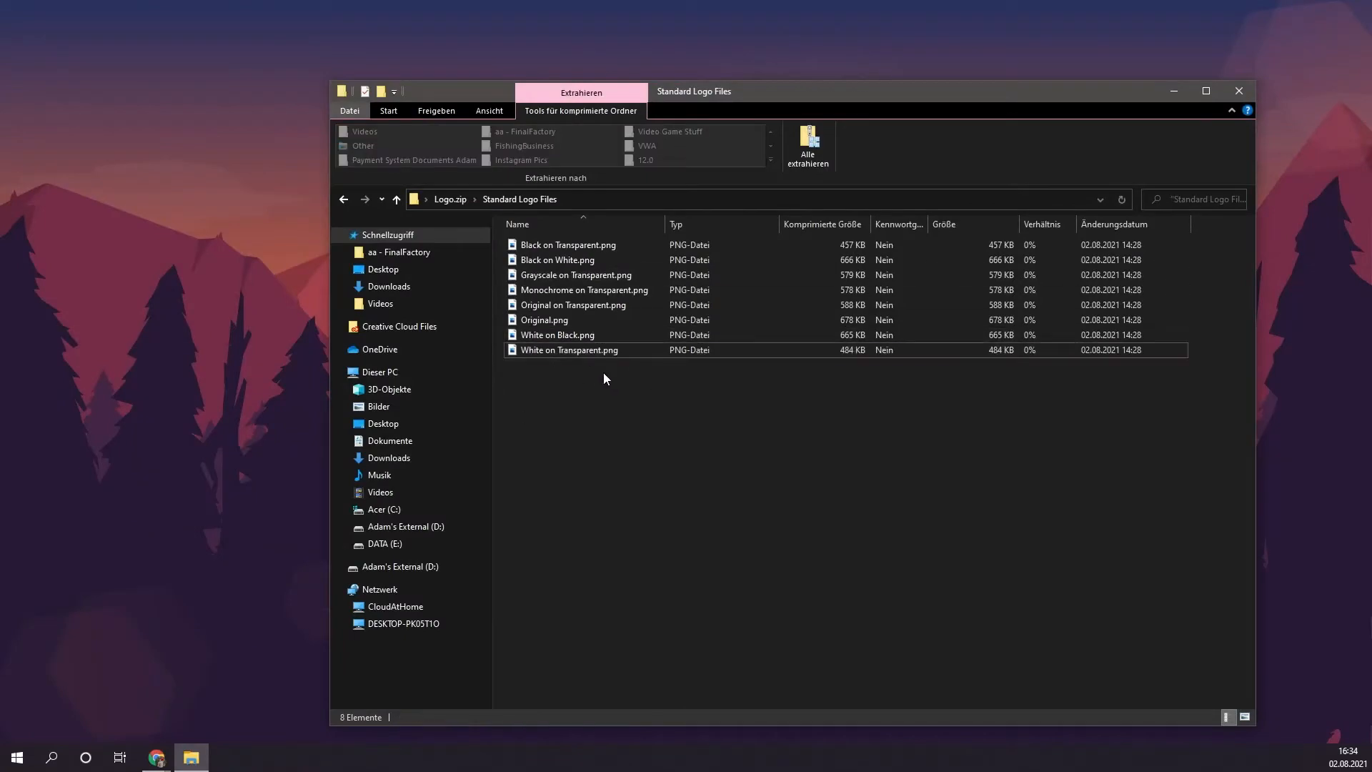
View the Original on Transparent and Original logo images
double_click(594, 305)
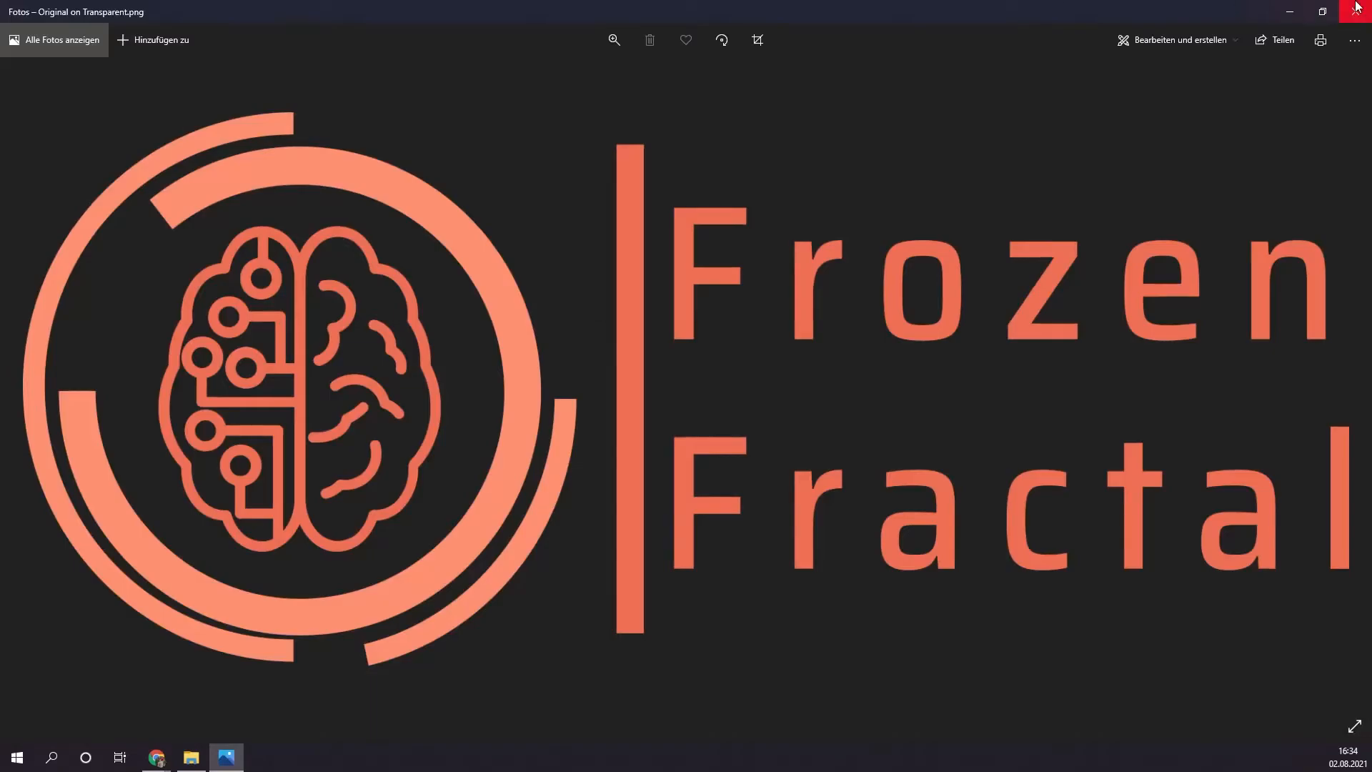
left_click(1356, 10)
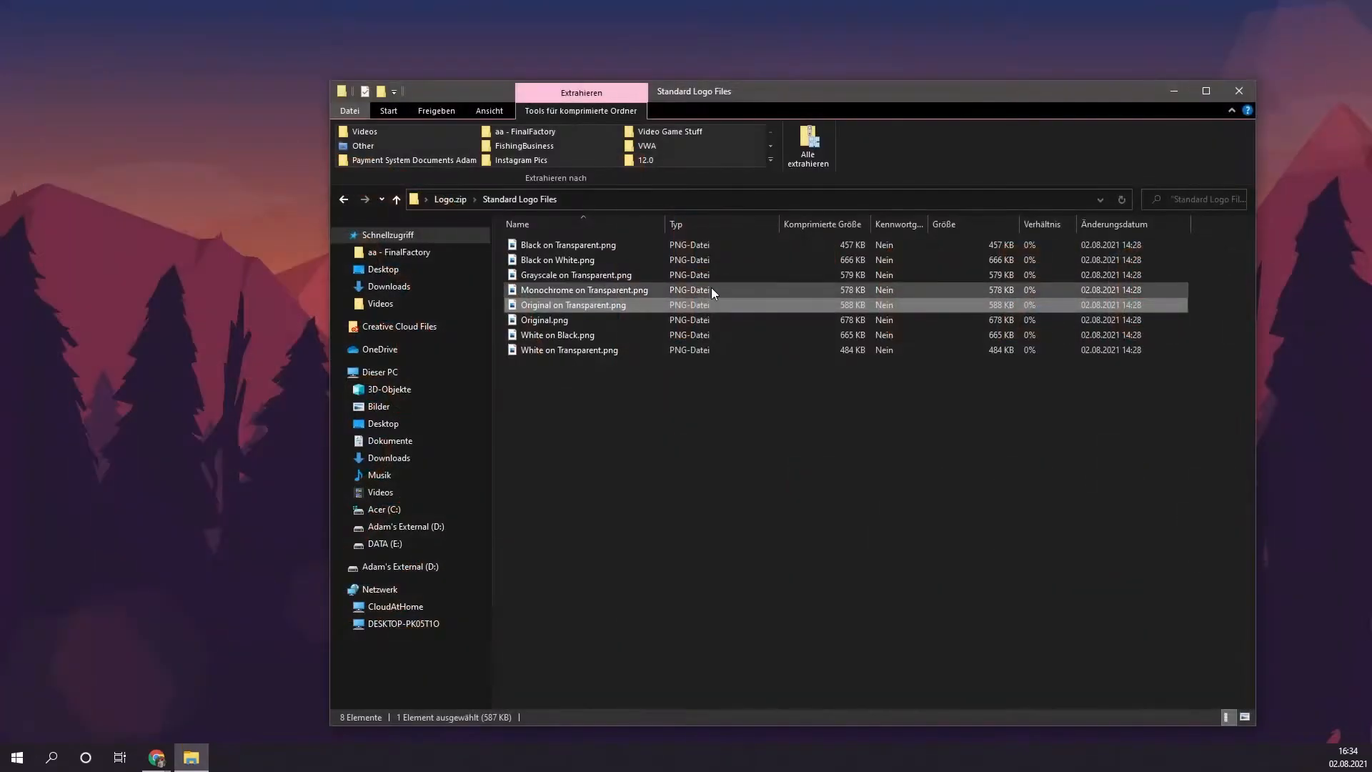
double_click(633, 324)
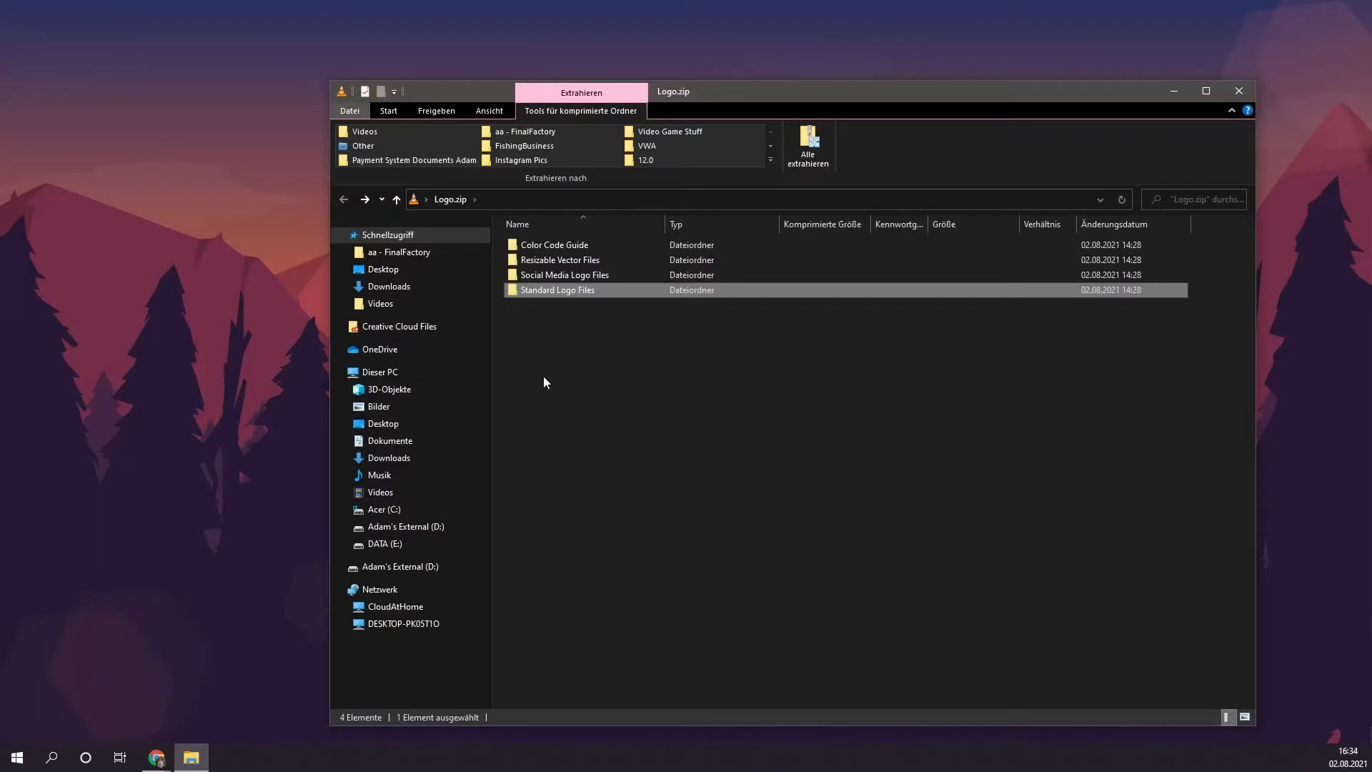
Examine the Social Media Logo Files and Resizable Vector Files folders in Logo.zip
double_click(573, 276)
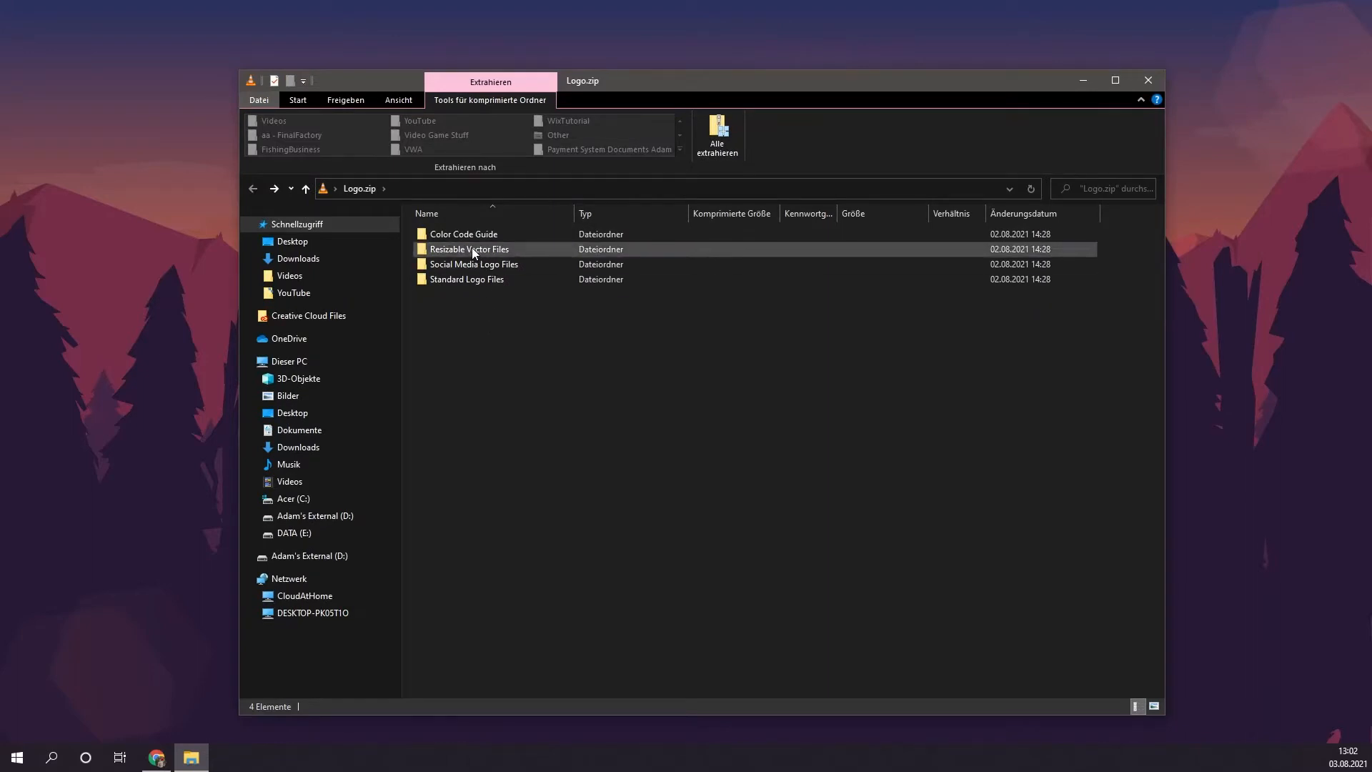
double_click(506, 248)
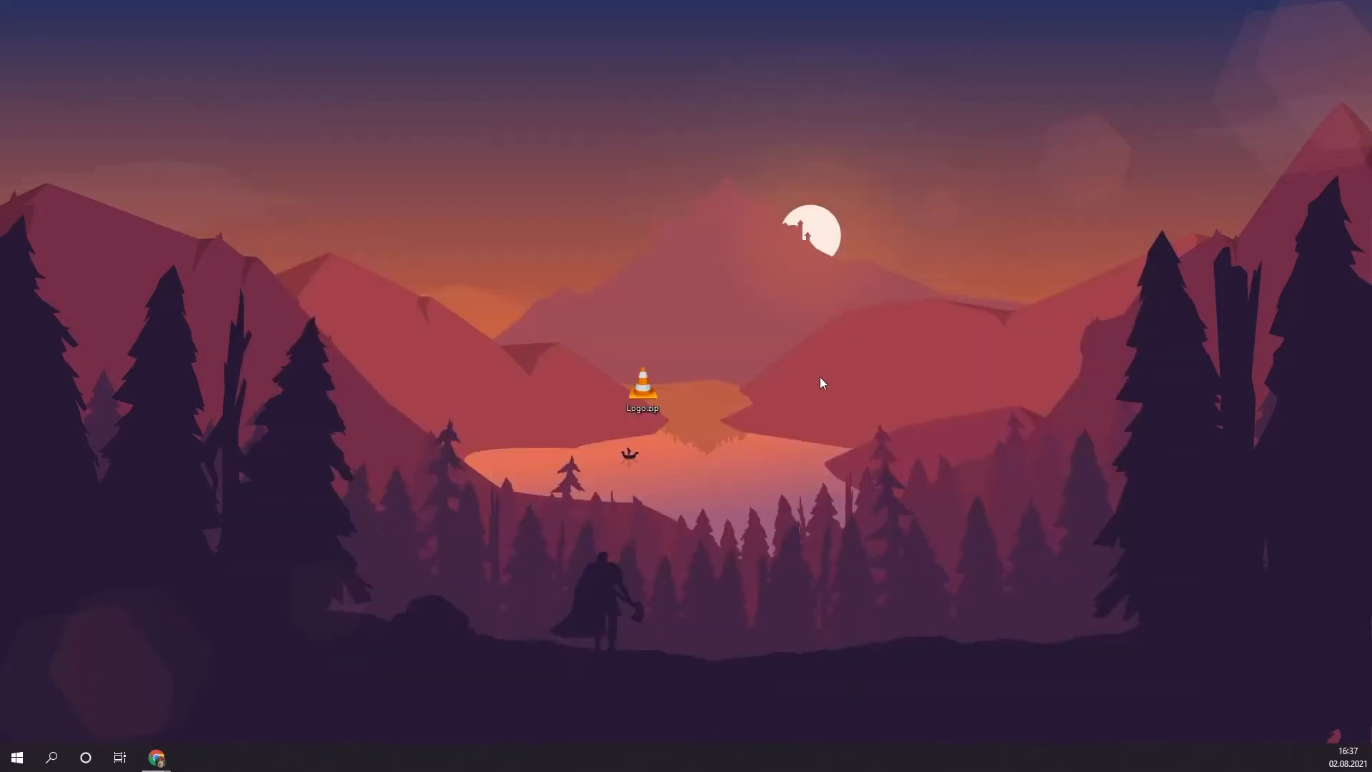
Extract the contents of Logo.zip directly onto the desktop
right_click(655, 388)
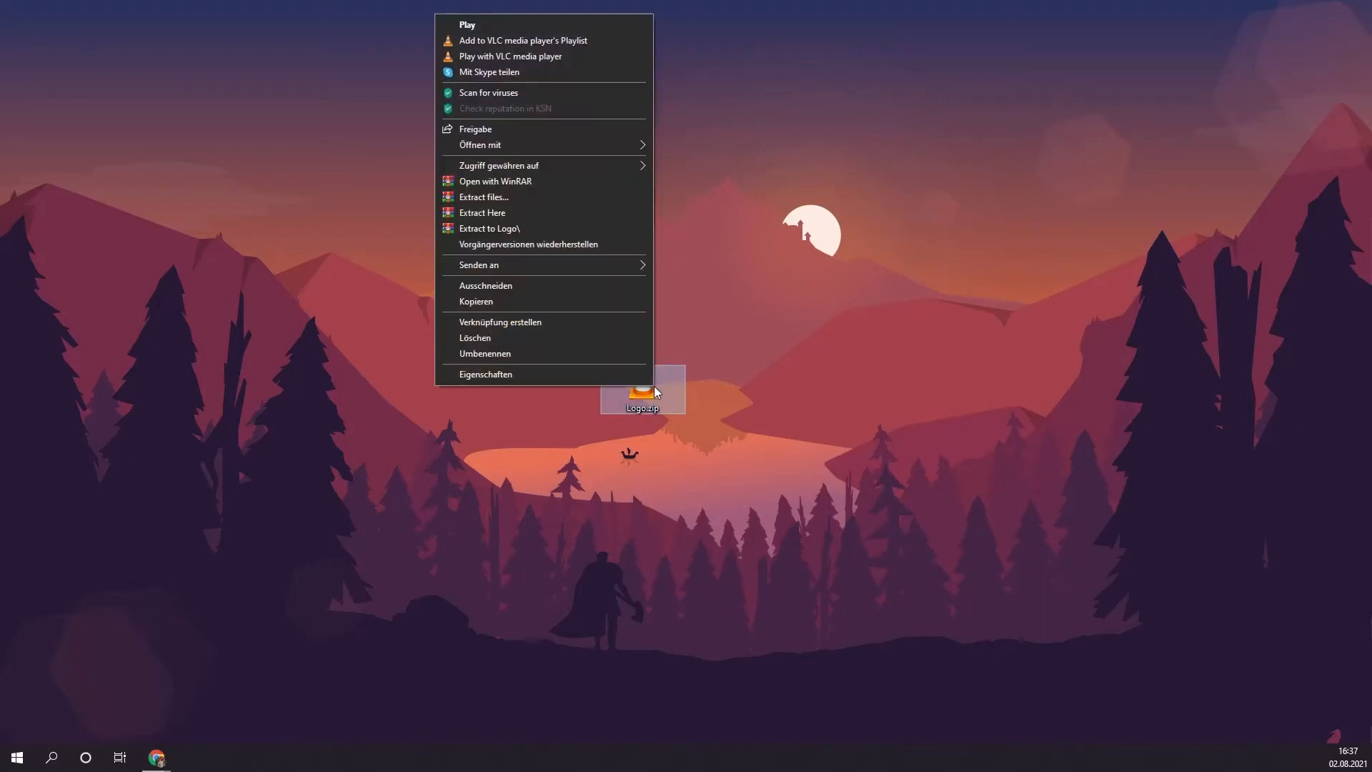
left_click(566, 213)
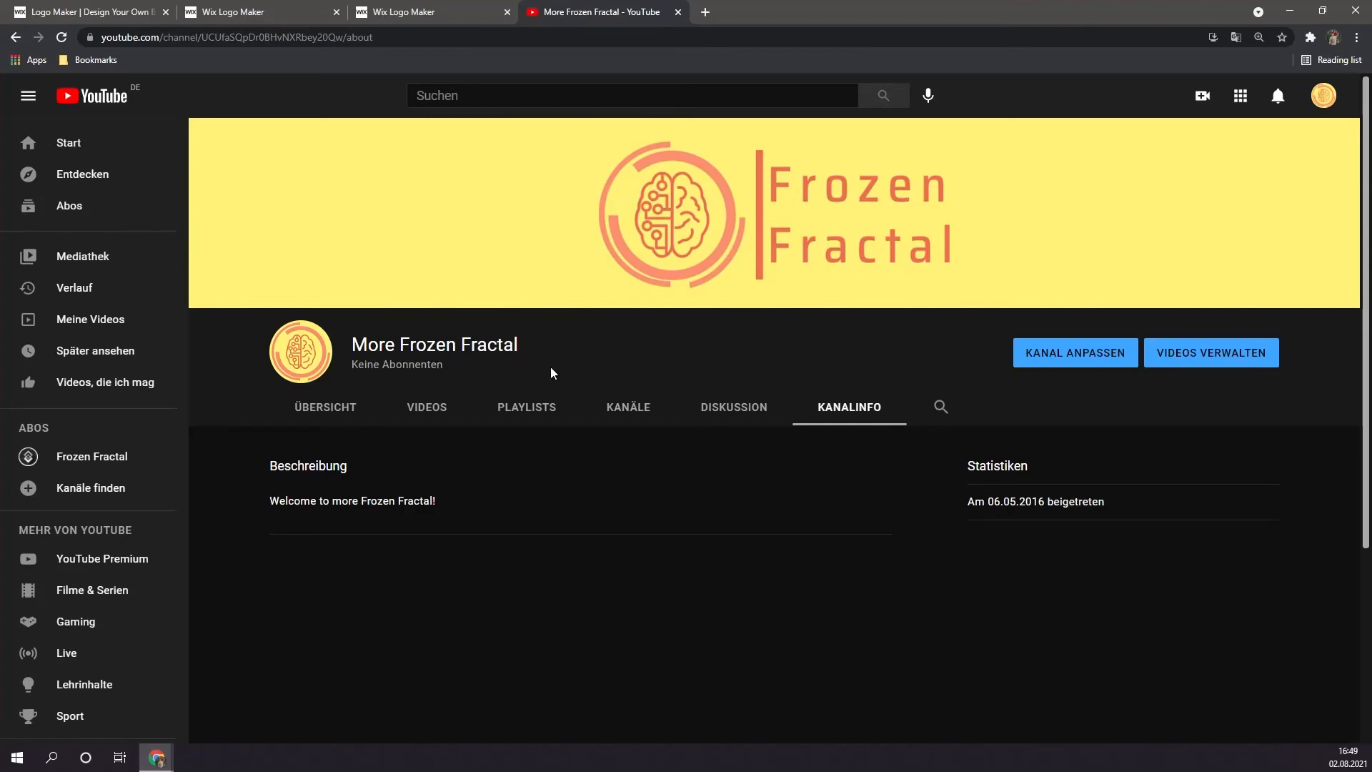
Close the More Frozen Fractal YouTube channel page and return to the Wix Logo Maker landing page
key("ctrl+w")
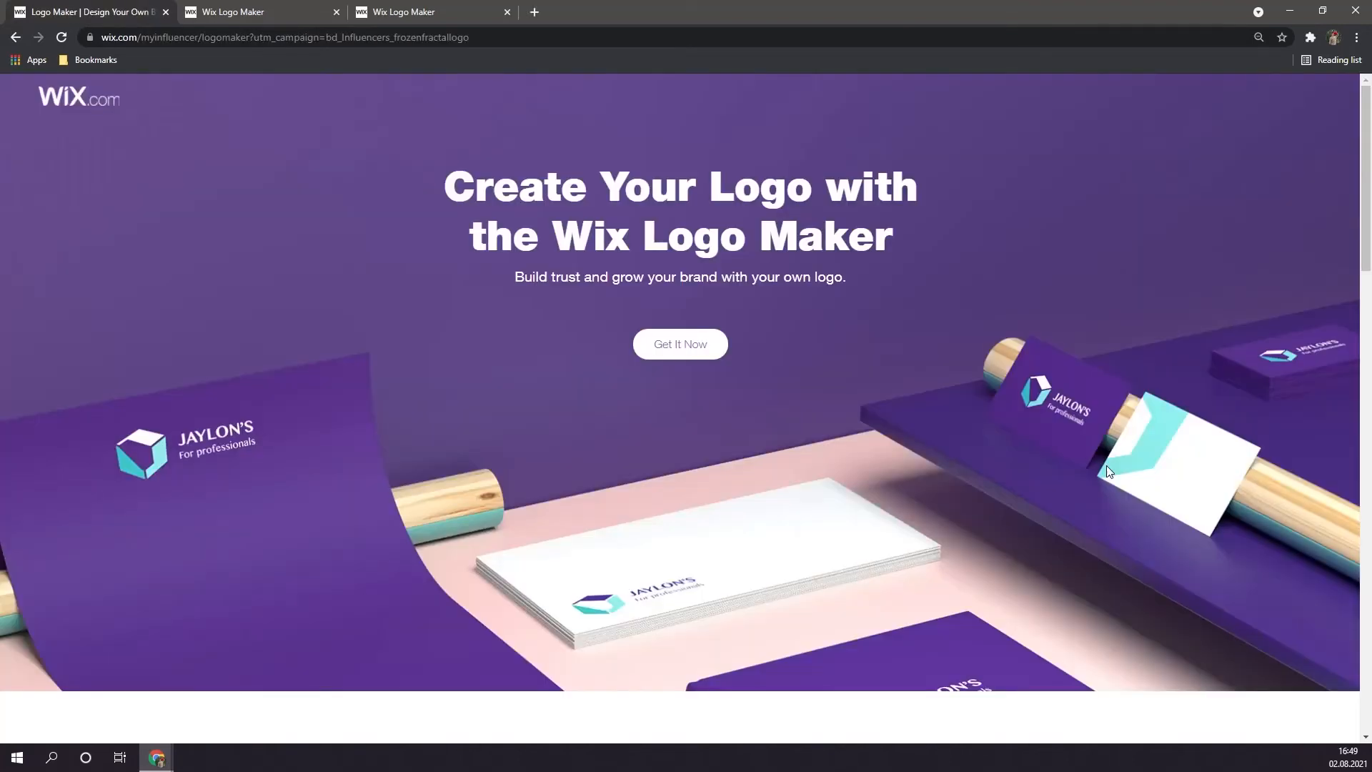